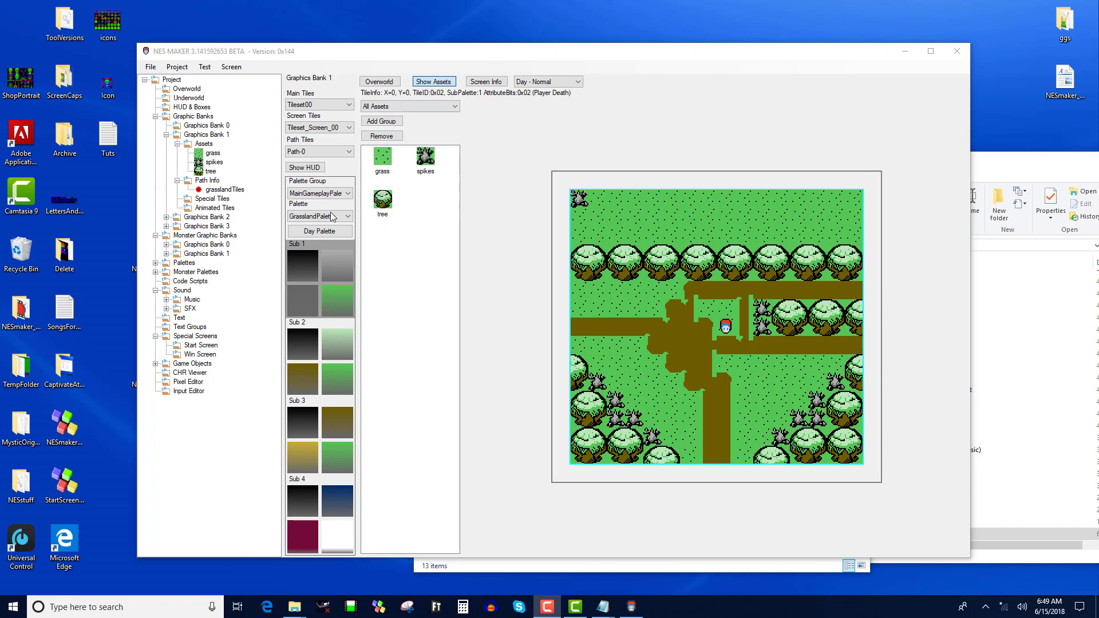
- Collapse the Graphic Banks and expand Game Objects in the project tree
left_click(166, 135)
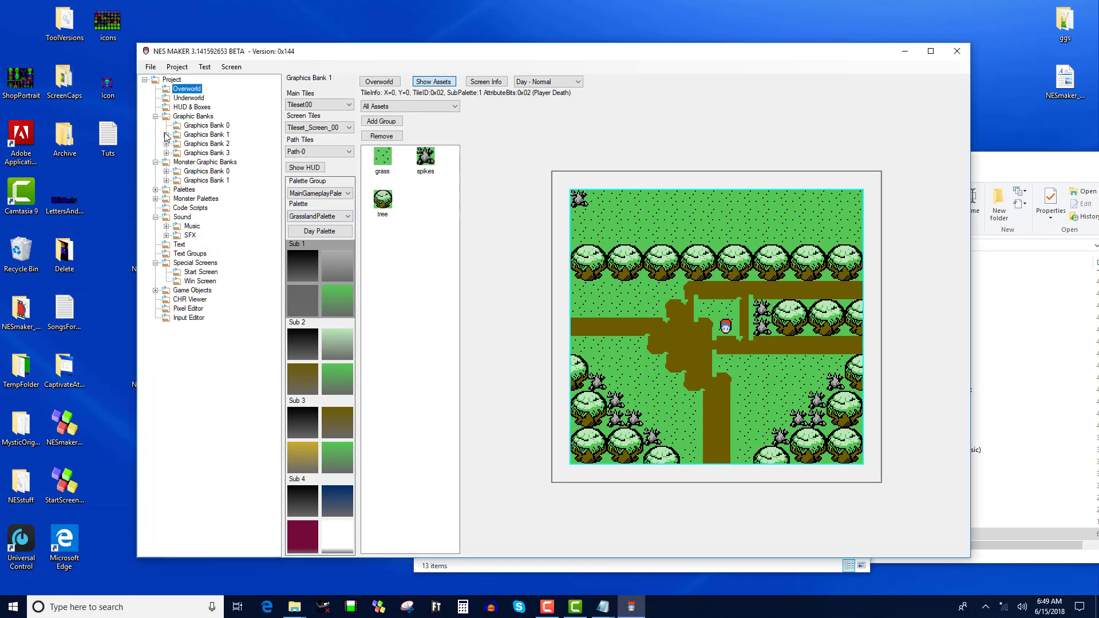
left_click(155, 116)
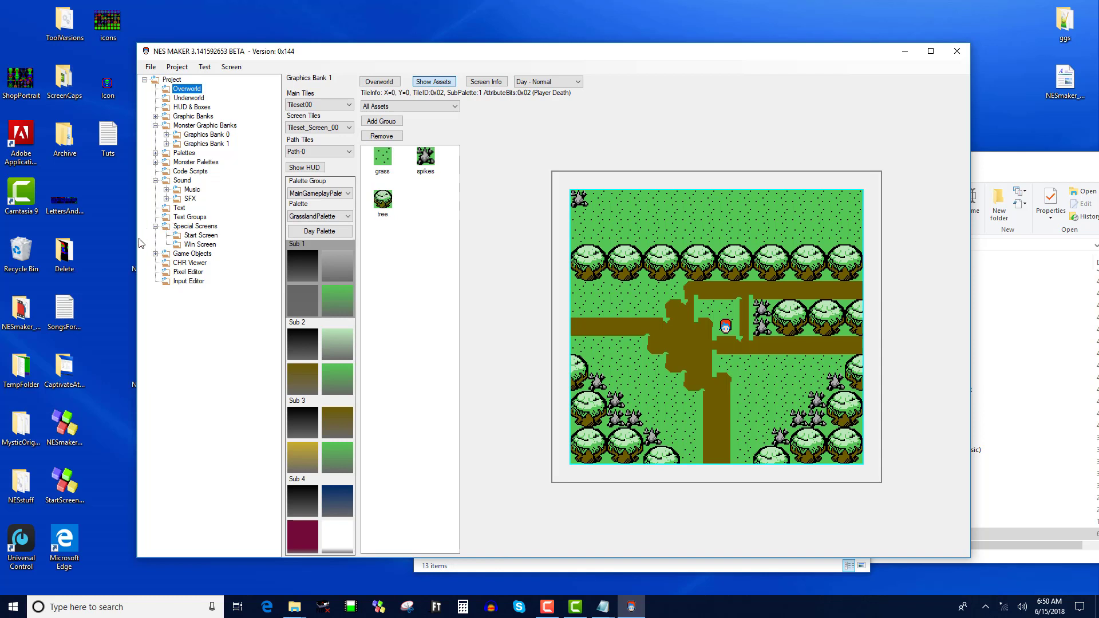
left_click(154, 254)
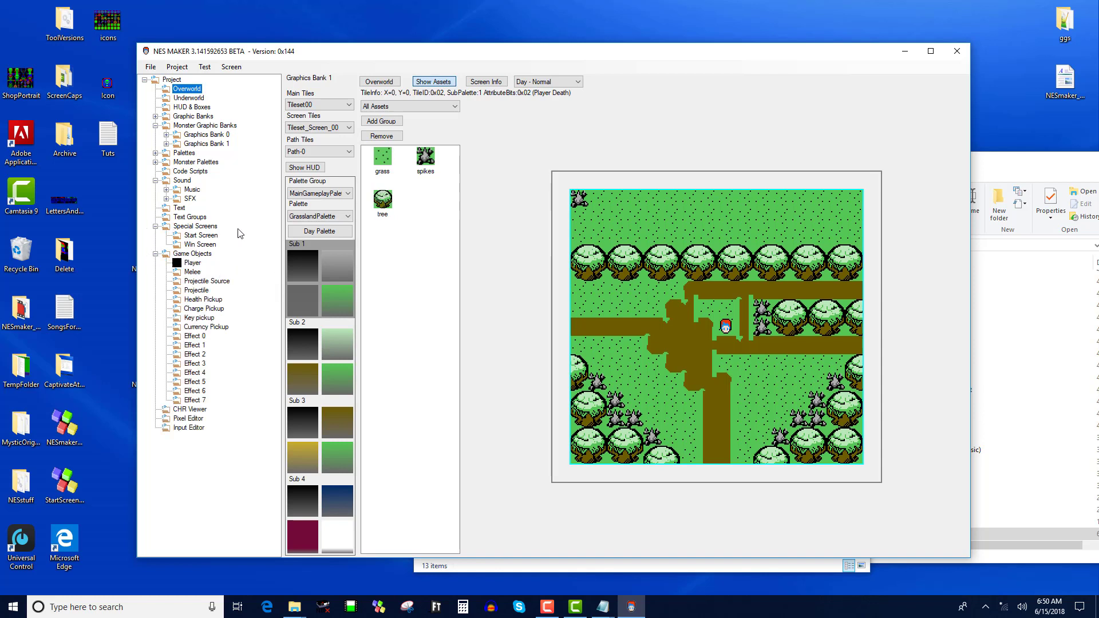
- Move the file explorer out of the way and position the NES Maker window
left_click(546, 606)
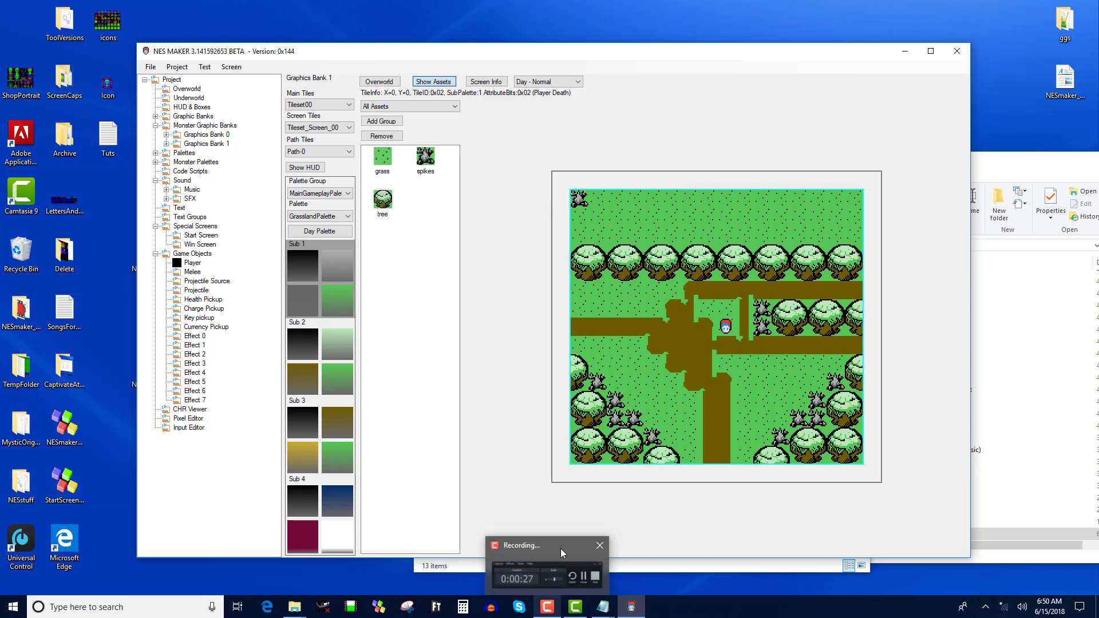
left_click(639, 480)
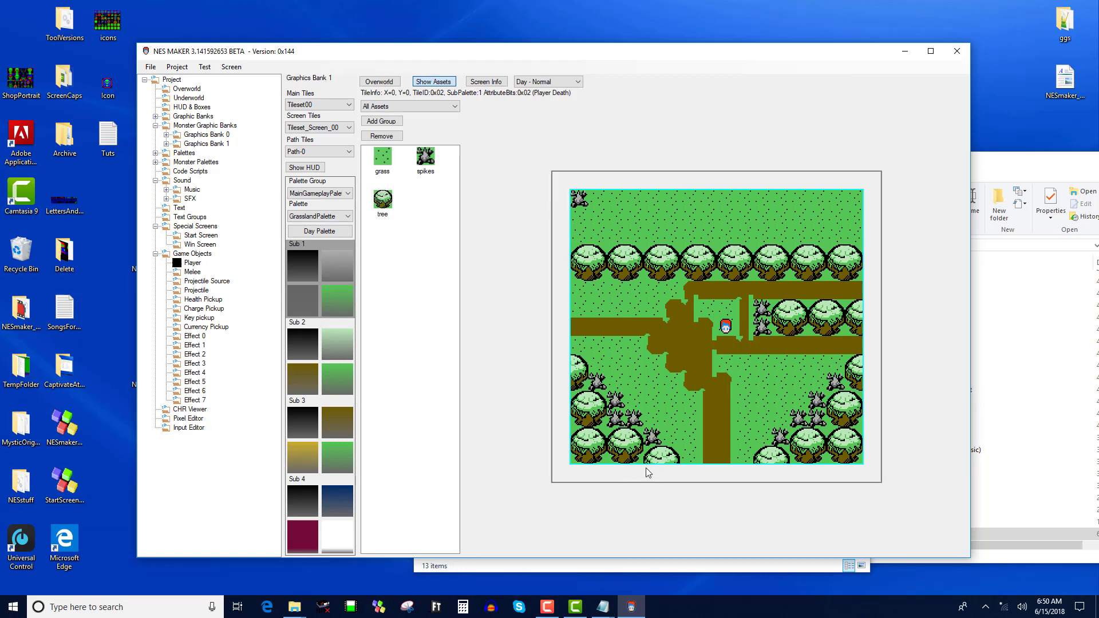
left_click_drag(1049, 157, 1098, 171)
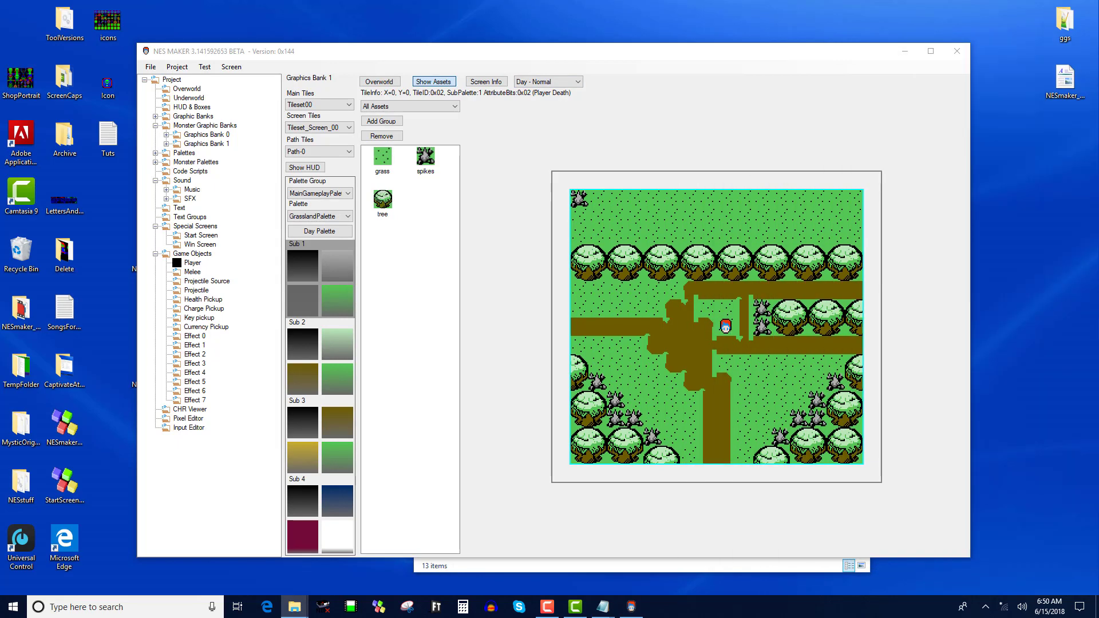
left_click_drag(664, 59, 703, 41)
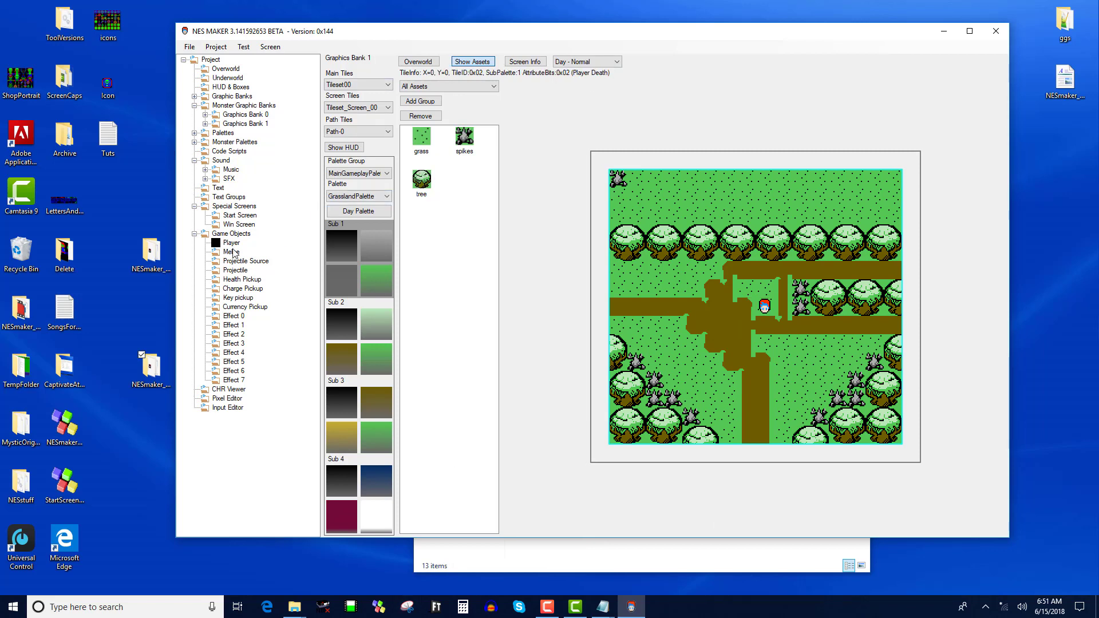
- Open the Player game object from Game Objects in the object editor
left_click(230, 244)
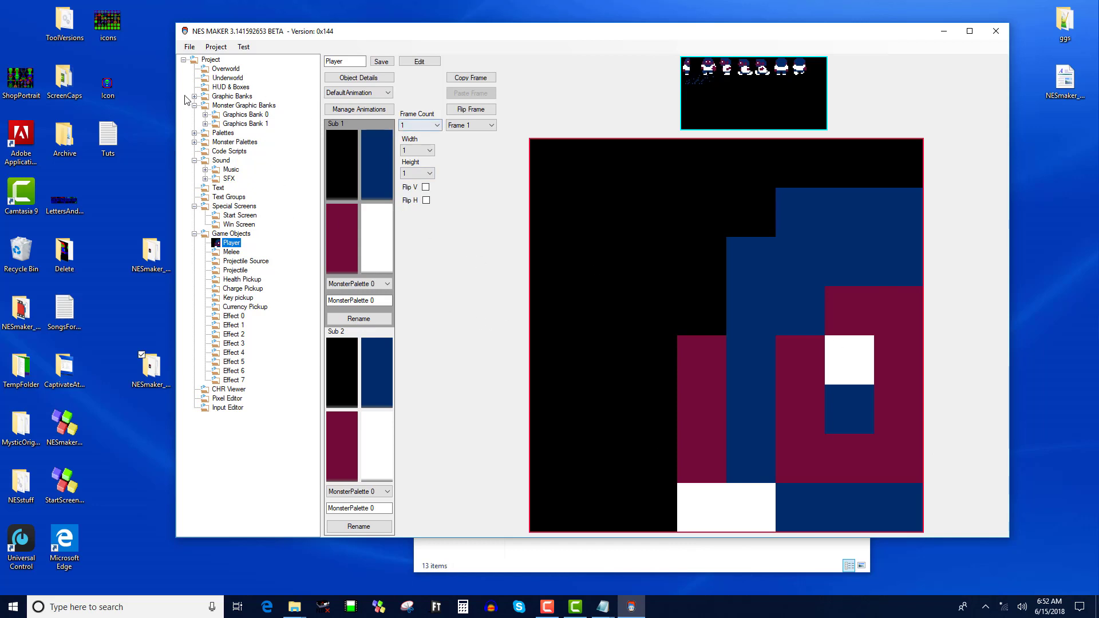
- Resize the Player's DefaultAnimation frame to 2 tiles wide by 2 tiles high
left_click(151, 369)
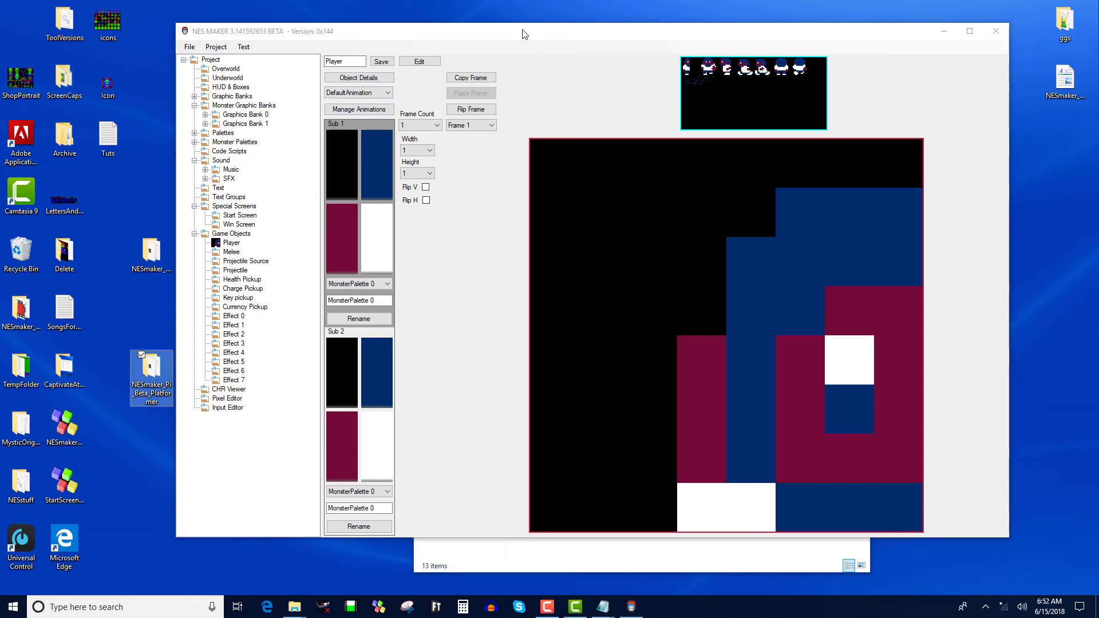
left_click_drag(522, 34, 498, 36)
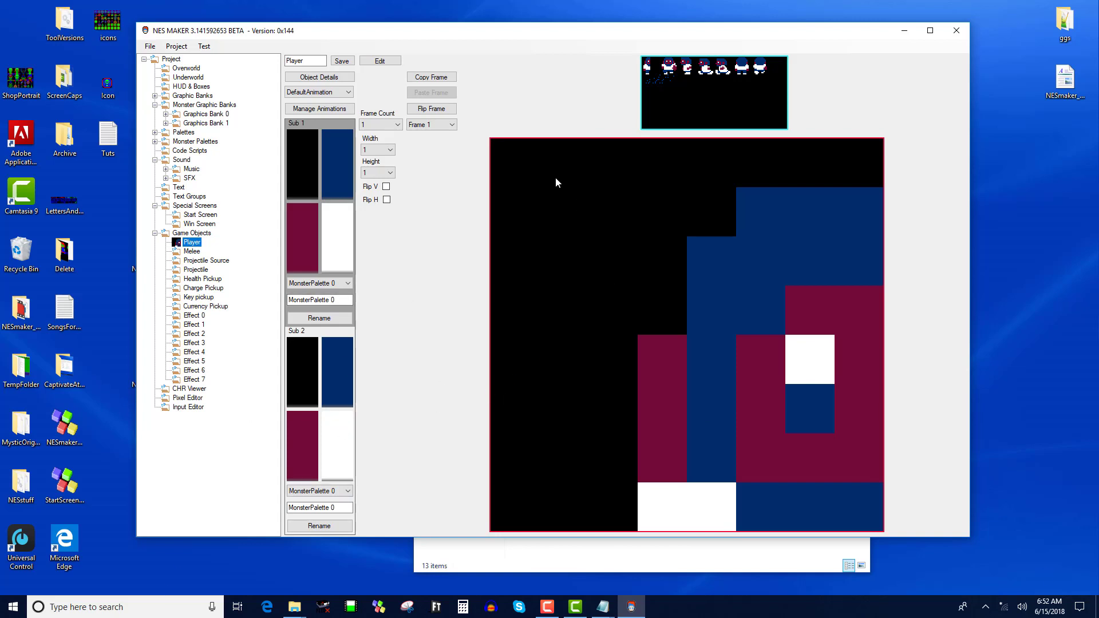
left_click(390, 148)
left_click(385, 167)
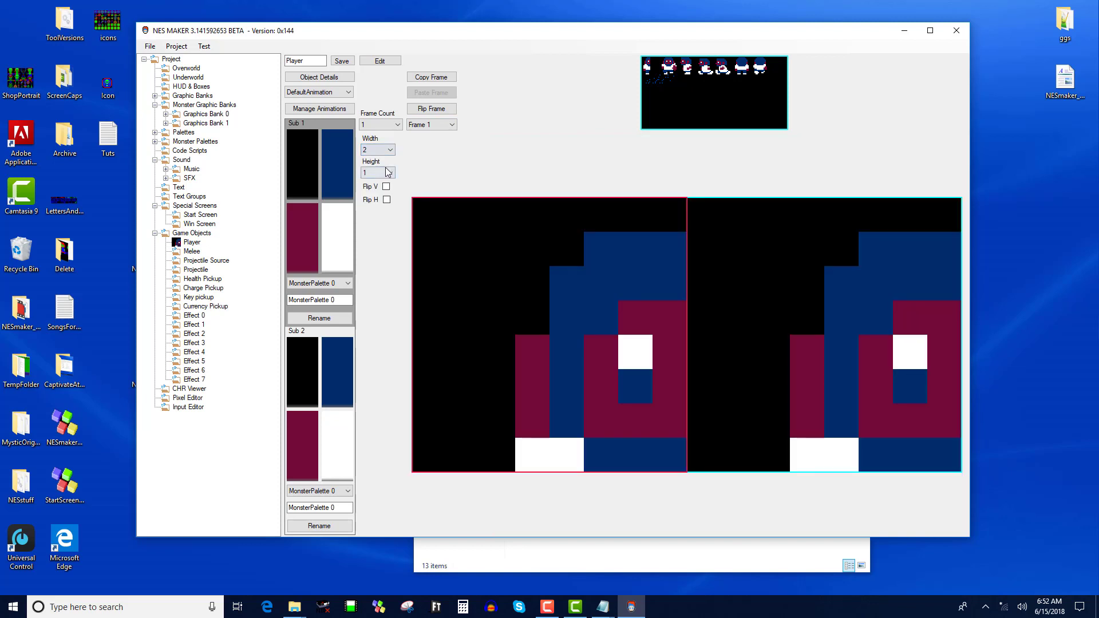
left_click(387, 173)
left_click(386, 190)
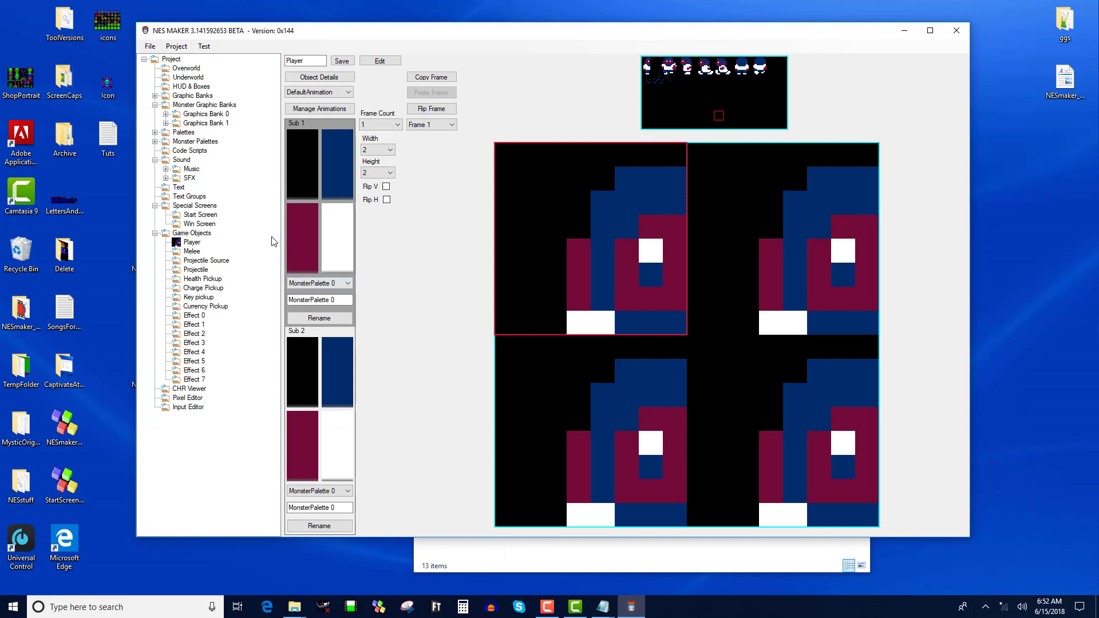
- Rename the MonsterPalette 0 palette to PlayerPal
left_click(347, 284)
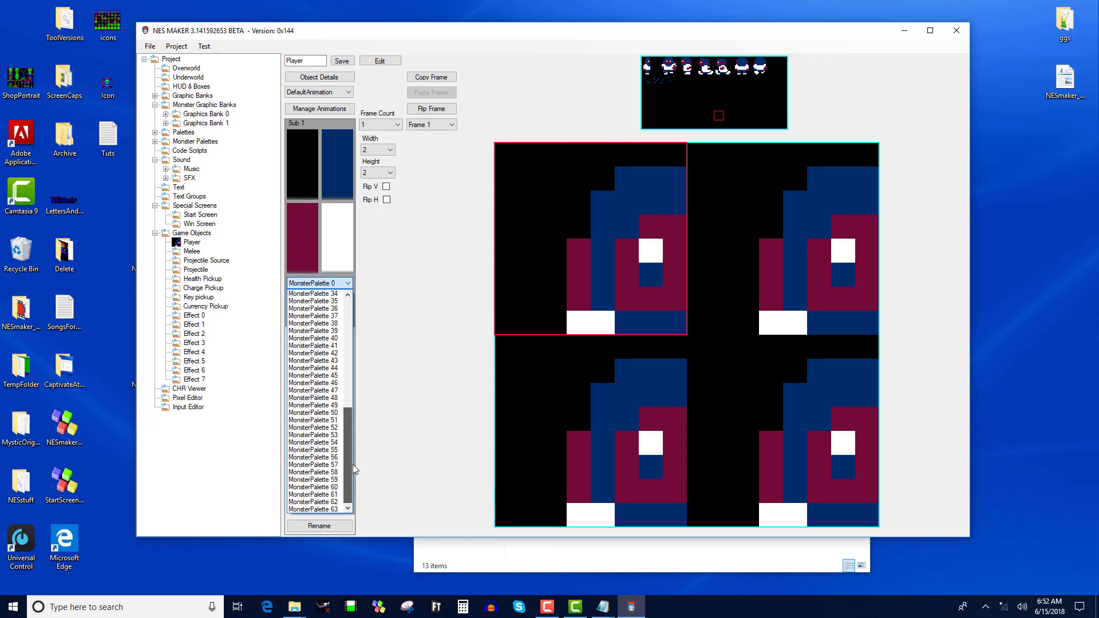
left_click(348, 284)
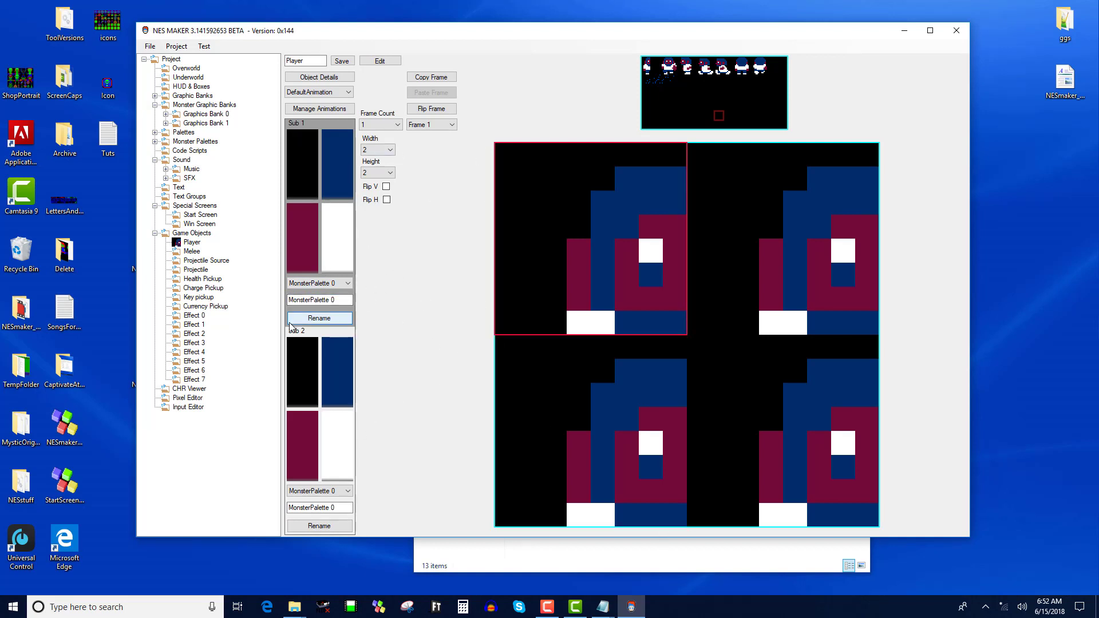
left_click_drag(350, 300, 225, 291)
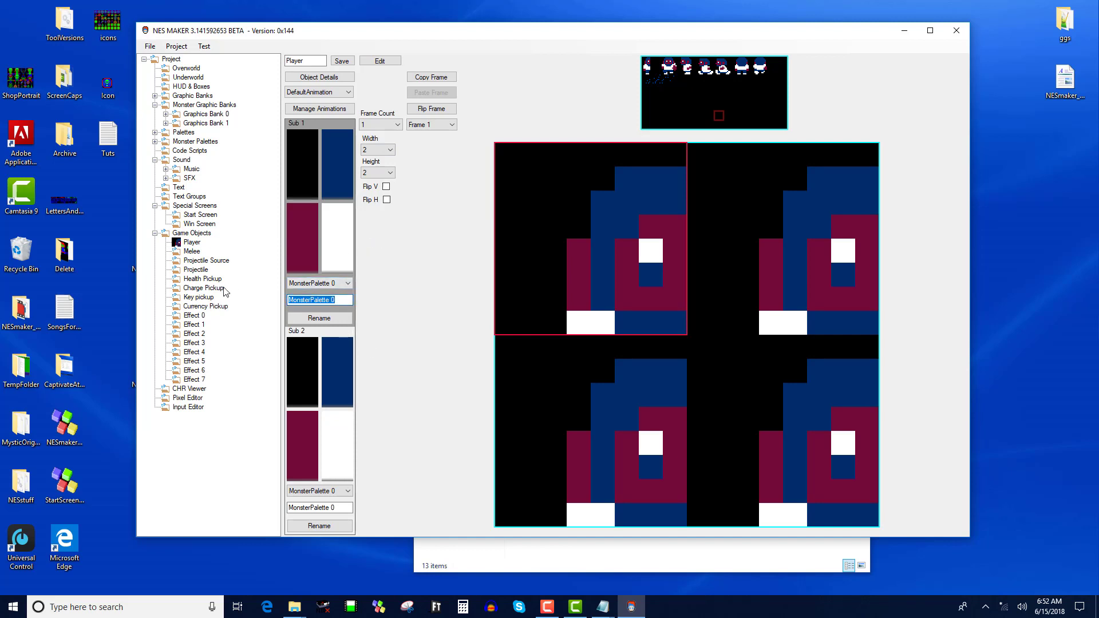
type("PlayerPal")
left_click(319, 318)
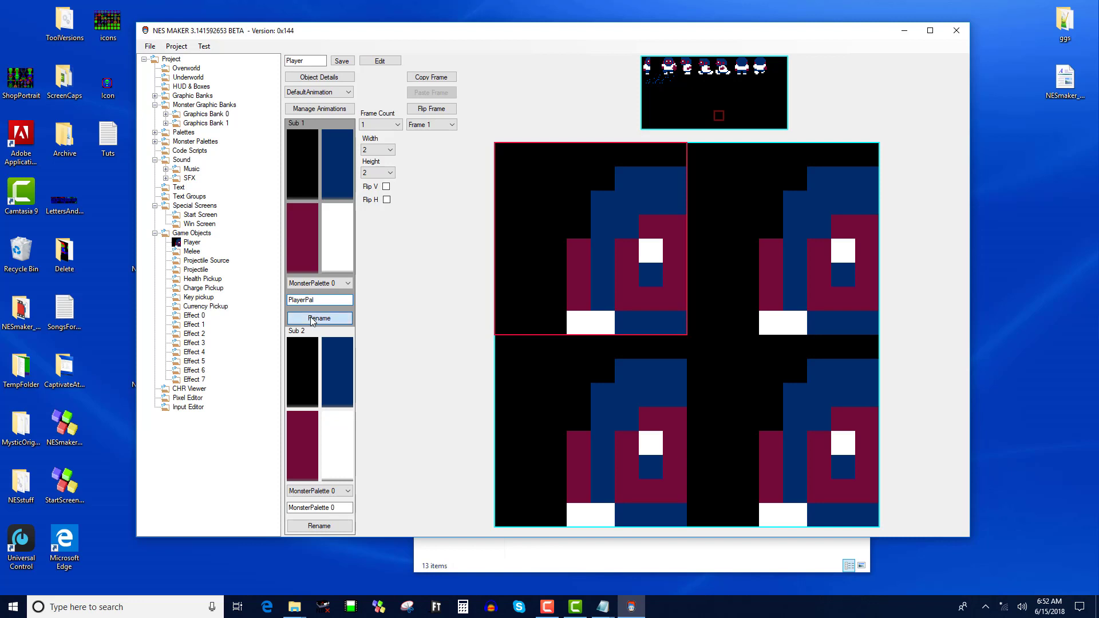
- Assign MonsterPalette 20 to the Player's Sub 1 palette
left_click(338, 284)
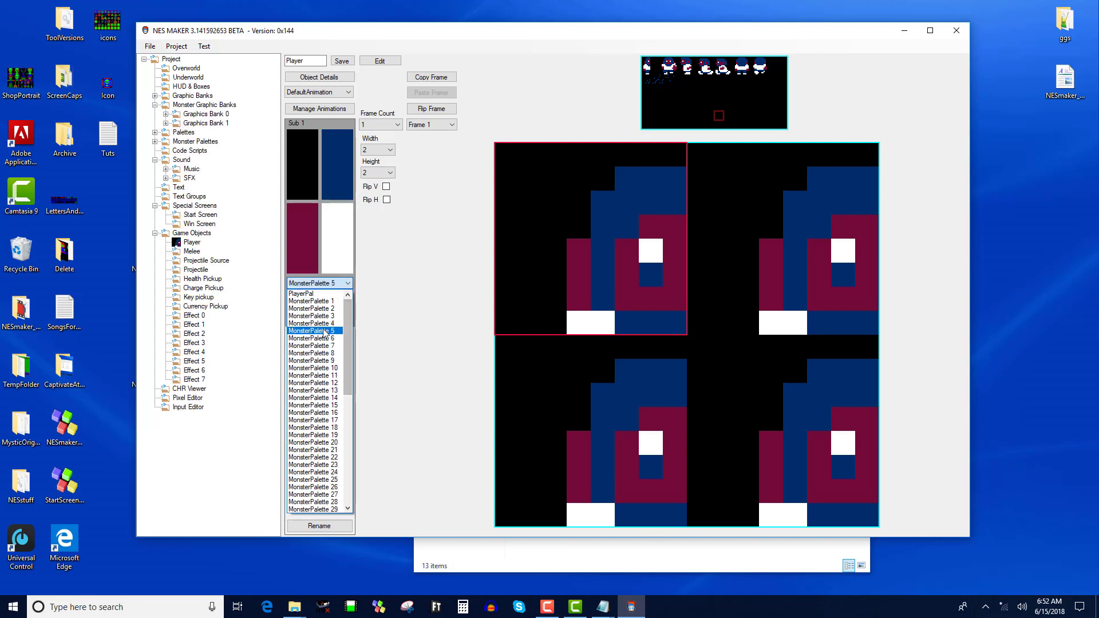
left_click(341, 331)
left_click(335, 404)
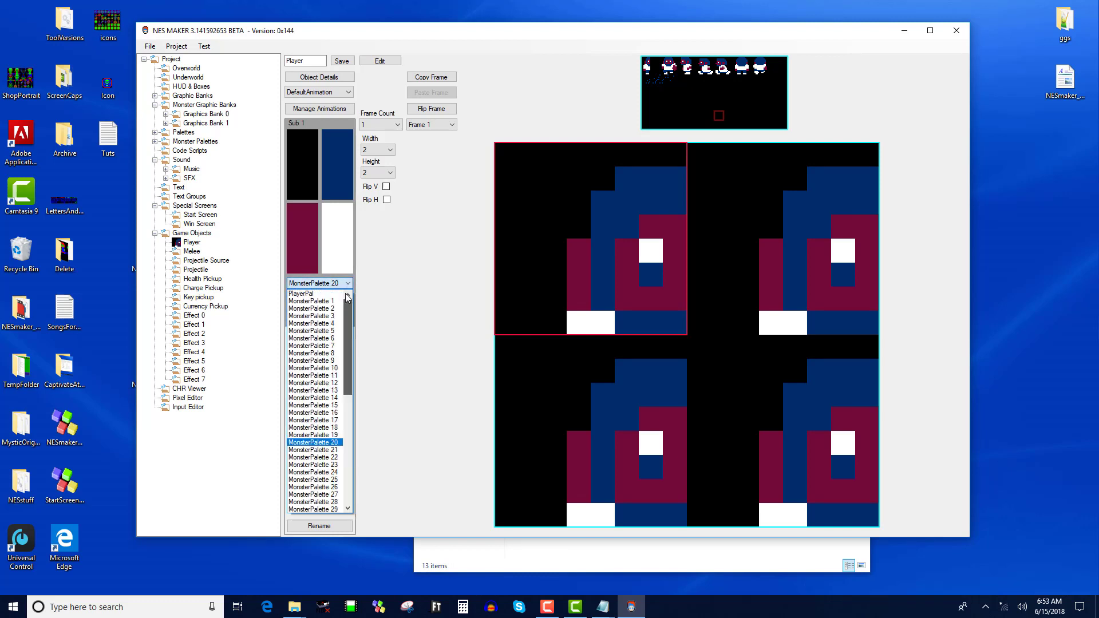
left_click(348, 282)
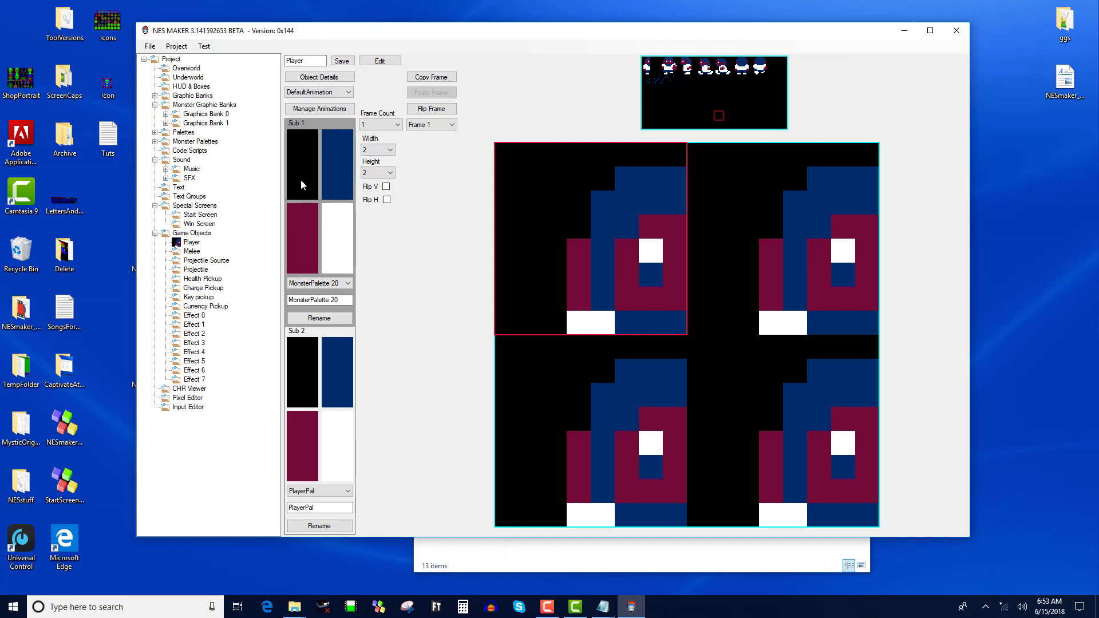
- Recolour MonsterPalette 20's dark blue, maroon and white to olive, salmon and lavender
left_click(327, 179)
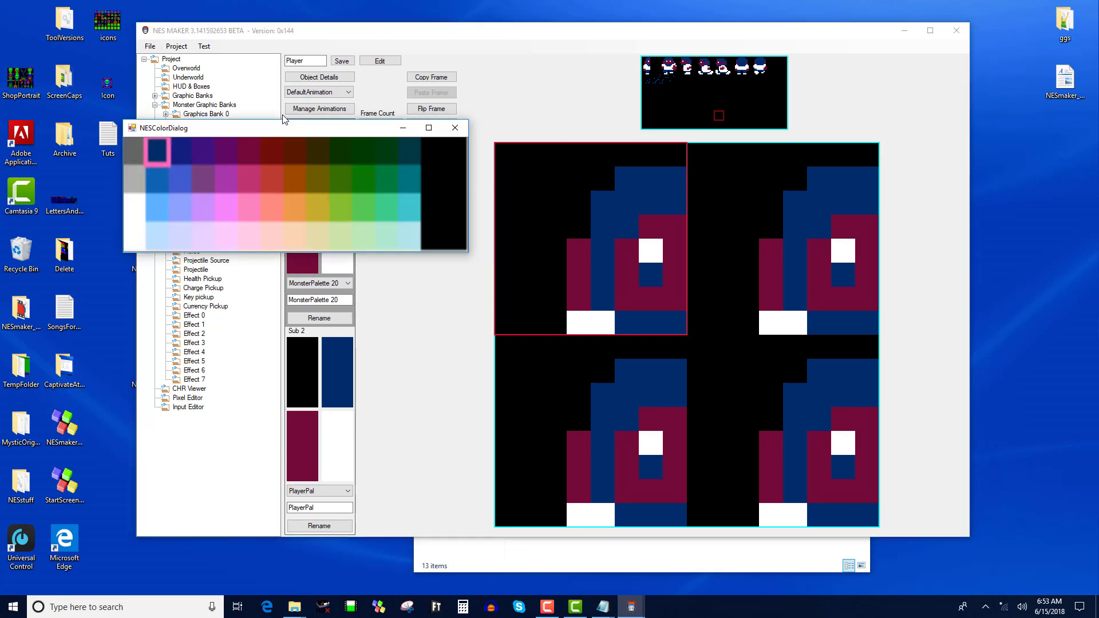
left_click(319, 181)
left_click(298, 247)
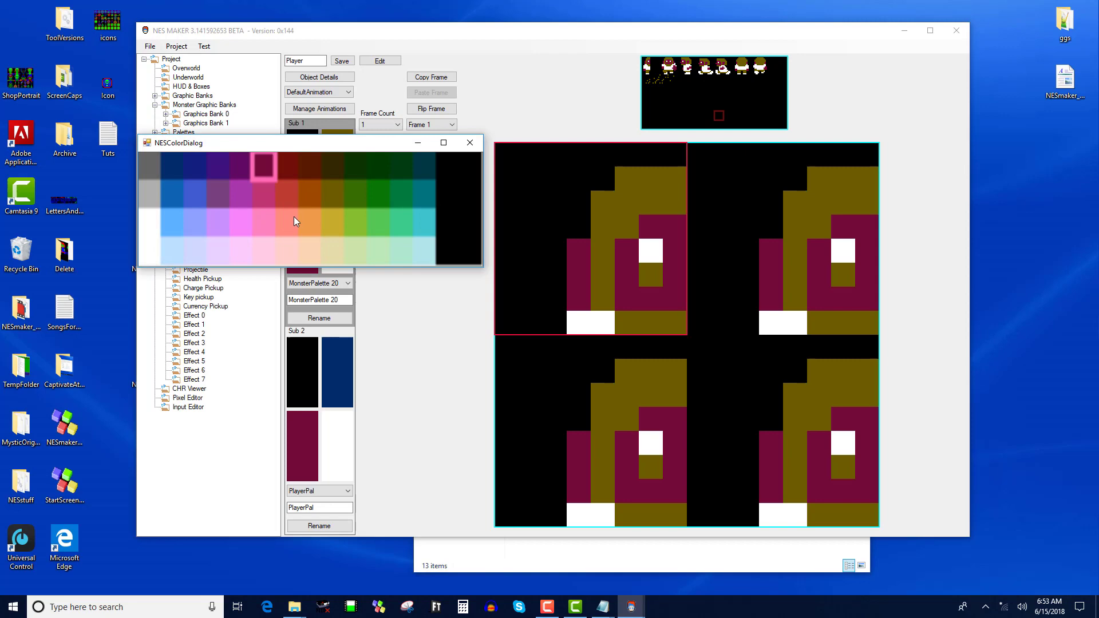
left_click(294, 218)
left_click(338, 257)
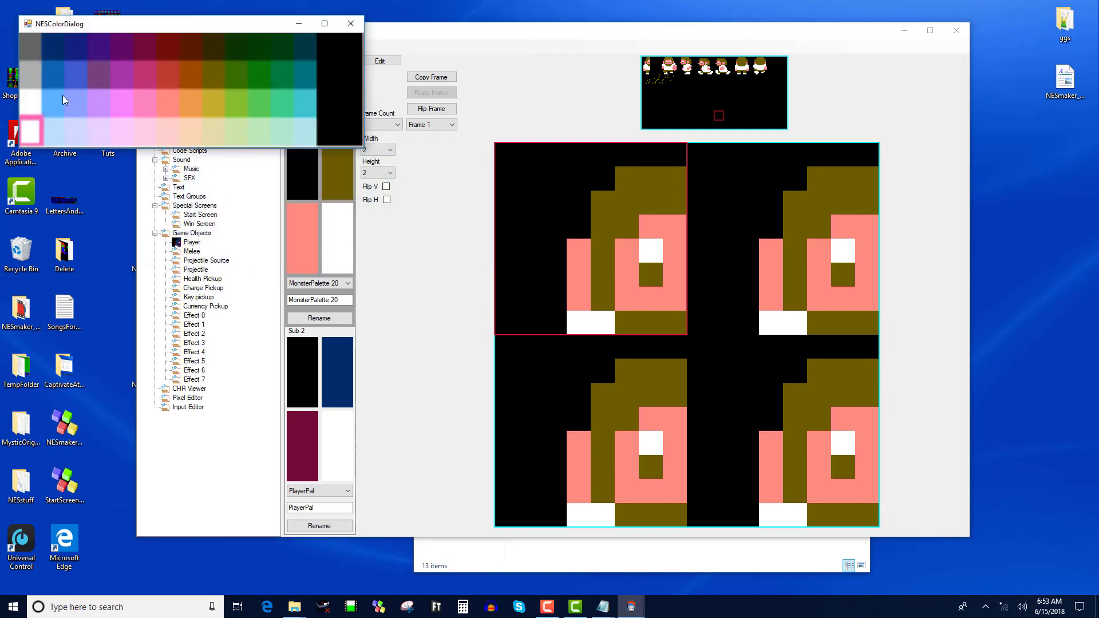
left_click(89, 108)
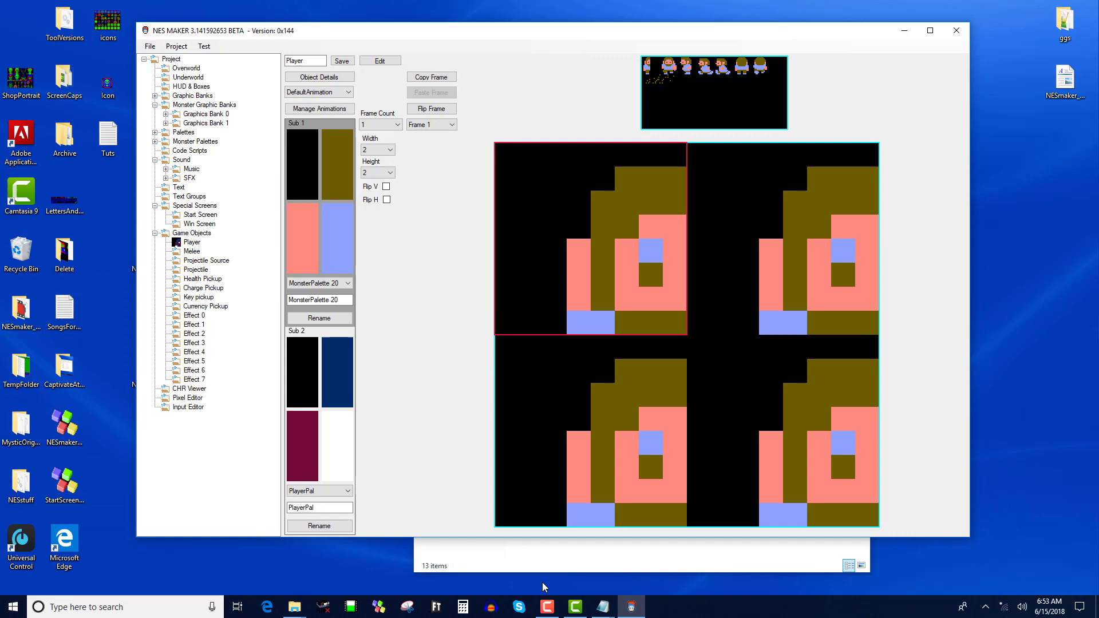
- Launch the built game from GameEngineData in the emulator and open its graphics viewer
left_click(468, 573)
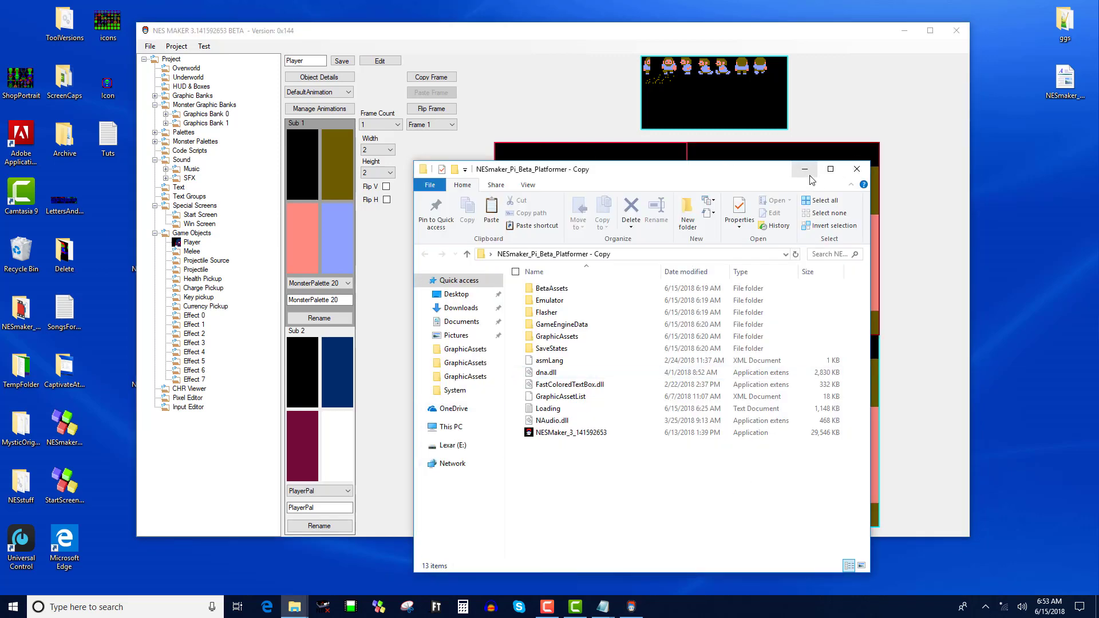
left_click(588, 325)
double_click(588, 325)
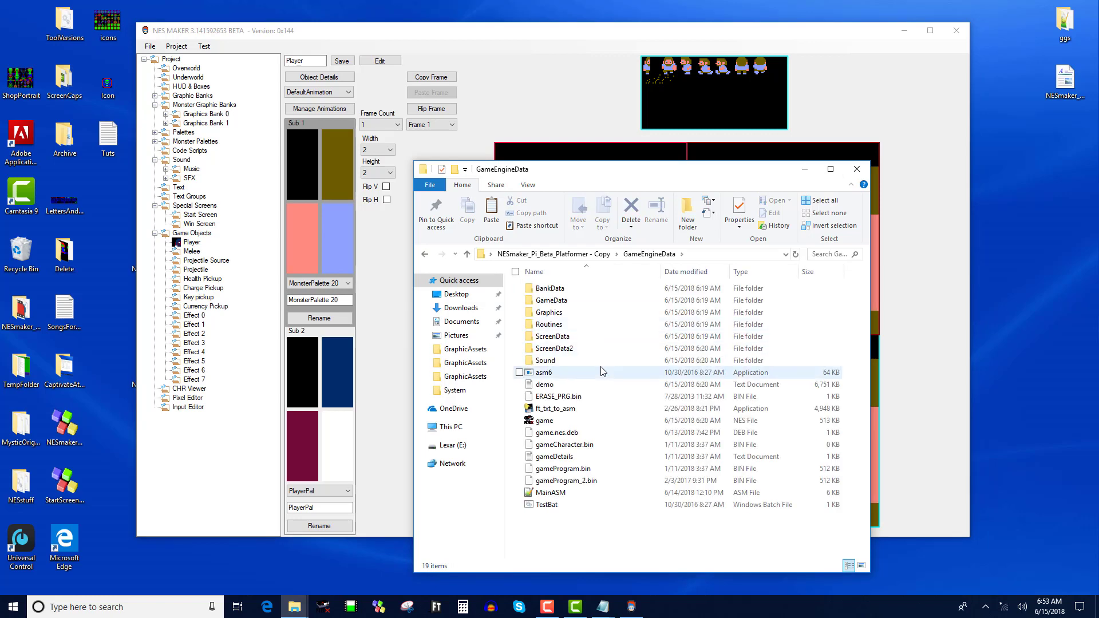
double_click(560, 421)
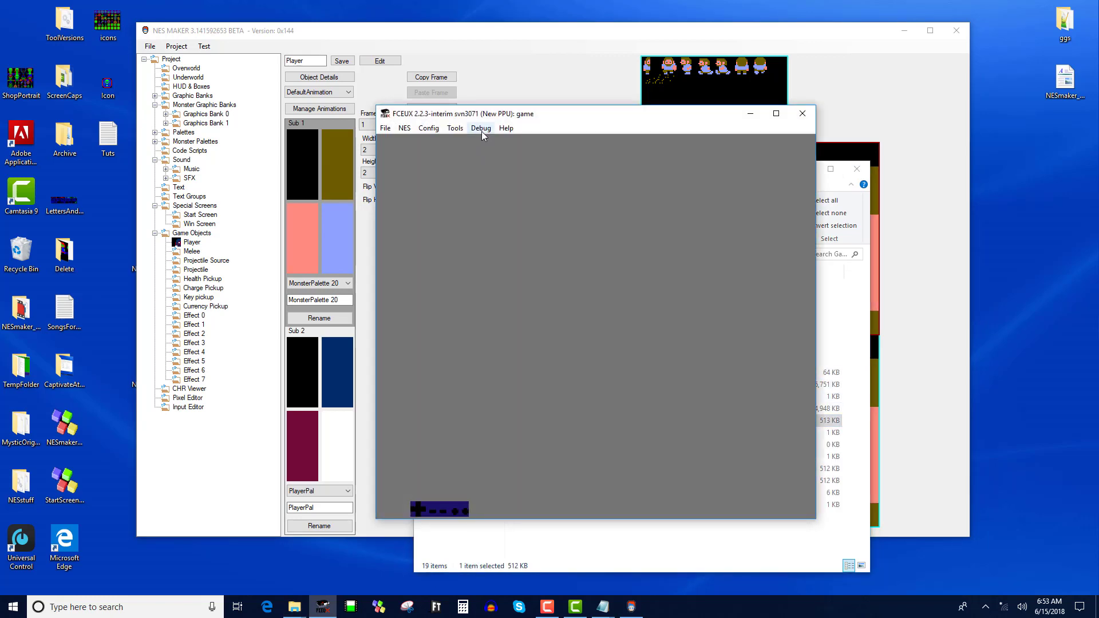
left_click(481, 129)
left_click(487, 154)
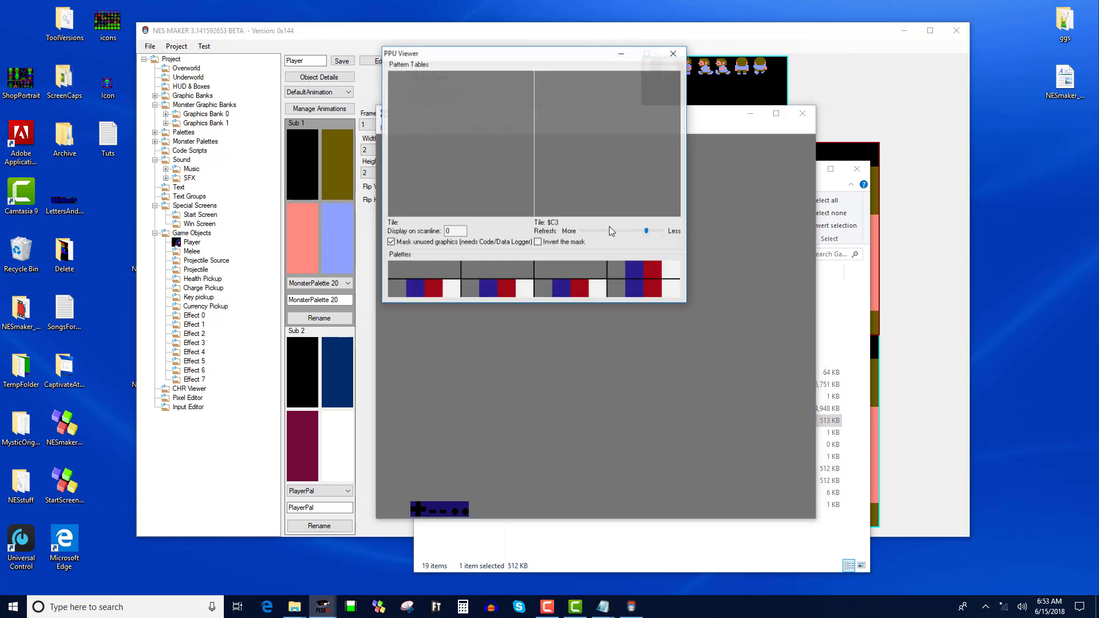
- Close the emulator and open the NESmaker_Pi_Beta_Platformer folder from the desktop
left_click(673, 53)
left_click(802, 114)
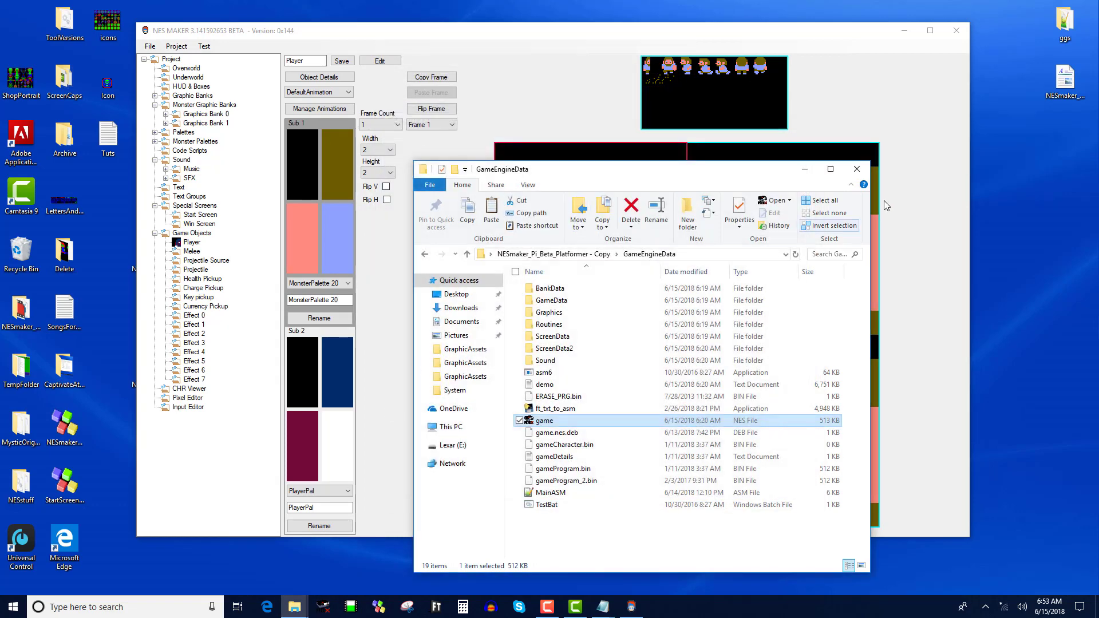
left_click(623, 66)
left_click_drag(567, 32, 706, 37)
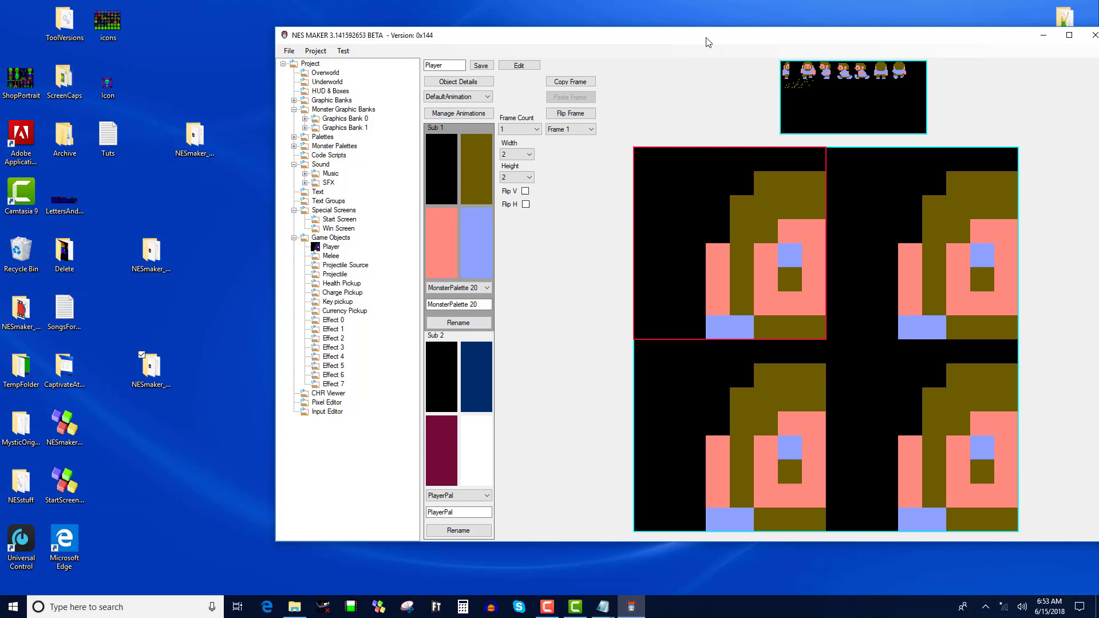
left_click(169, 367)
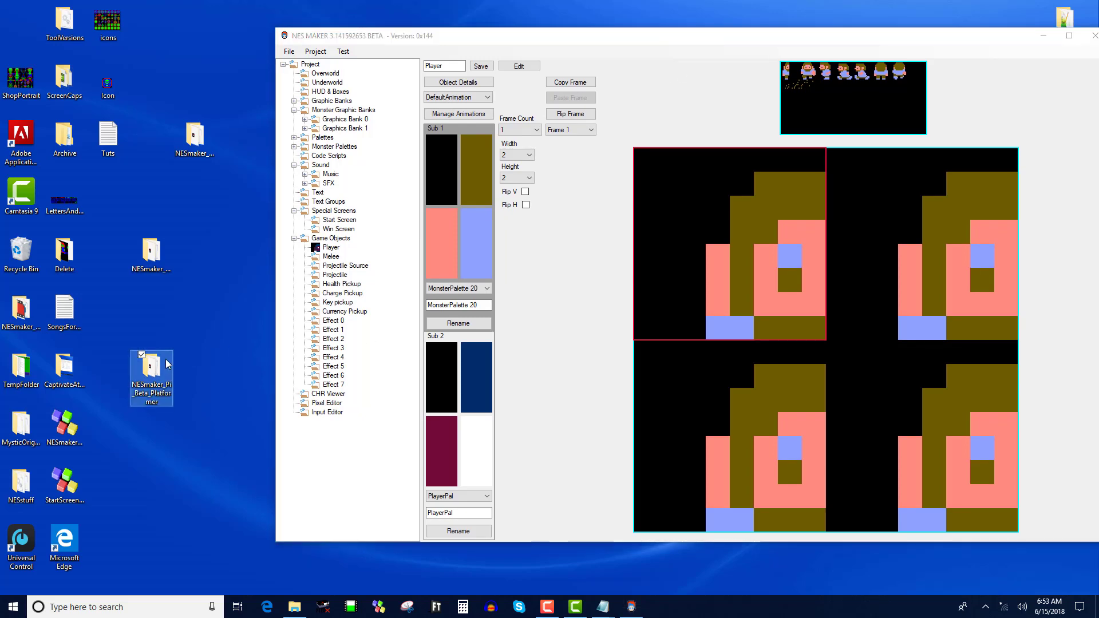
left_click(169, 364)
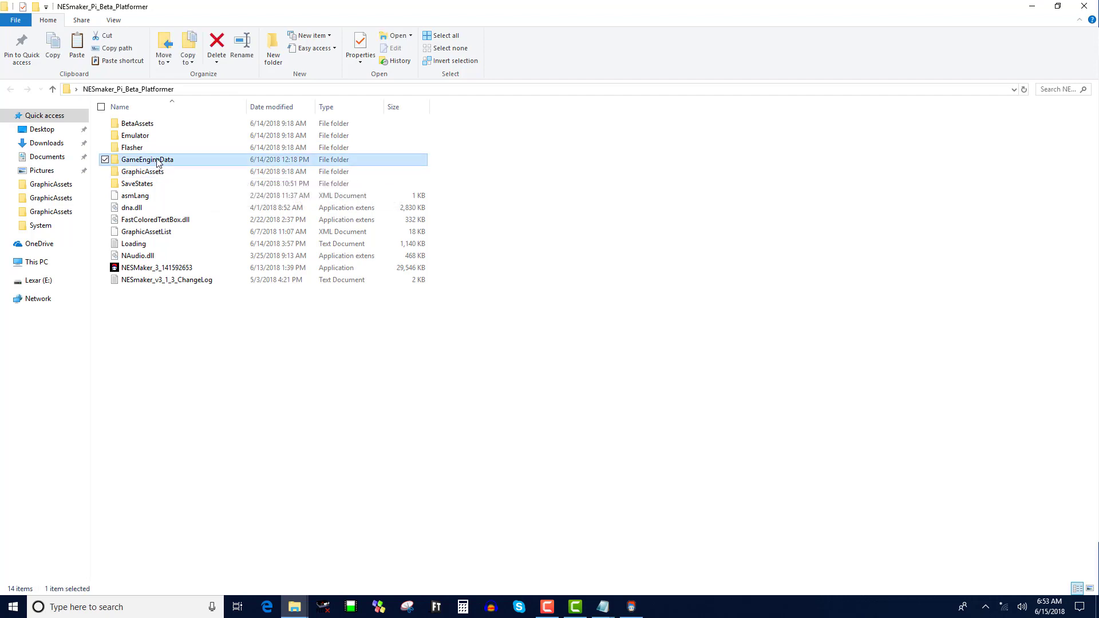
- Run the game ROM from GameEngineData in FCEUX and start past the title screen
double_click(150, 161)
left_click(136, 258)
double_click(135, 257)
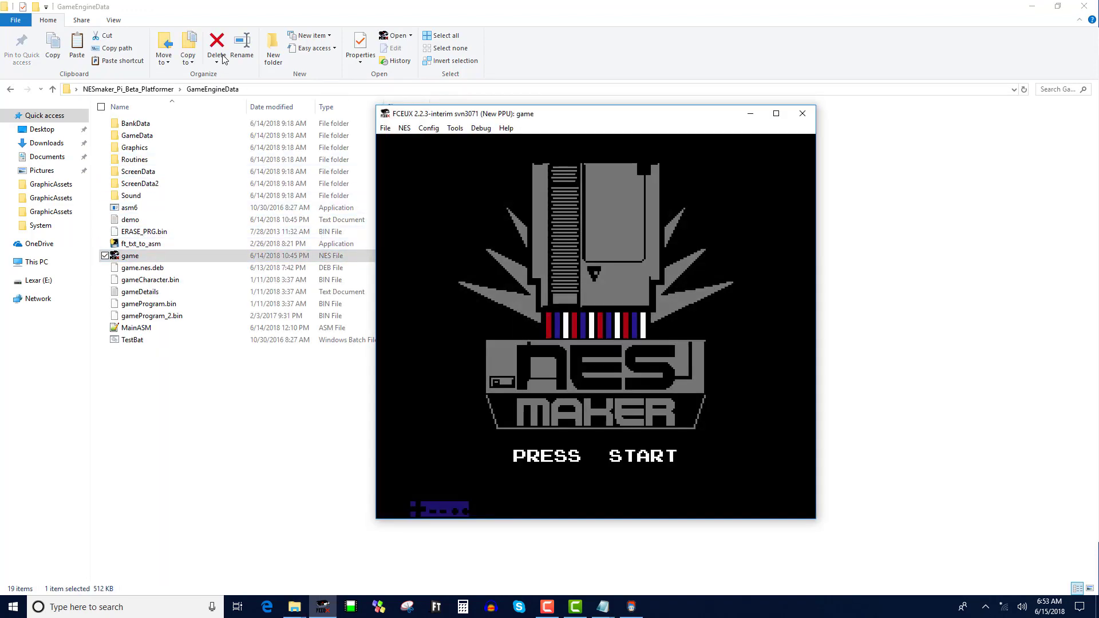
key("Return")
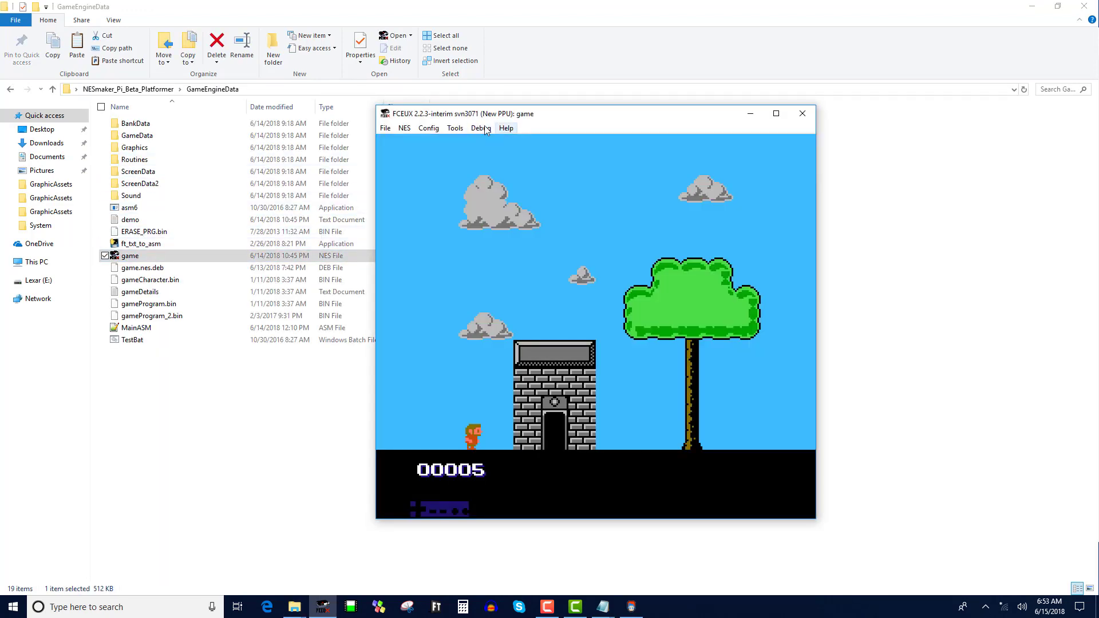
- Check FCEUX's Sound settings, then open the PPU Viewer to inspect graphics
left_click(441, 129)
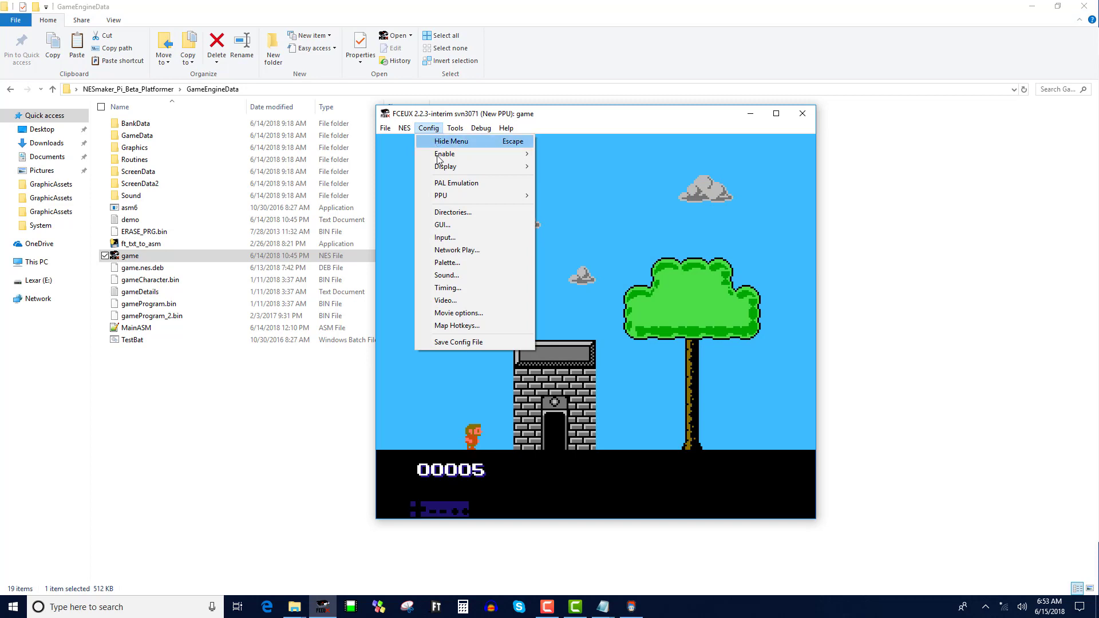
left_click(455, 275)
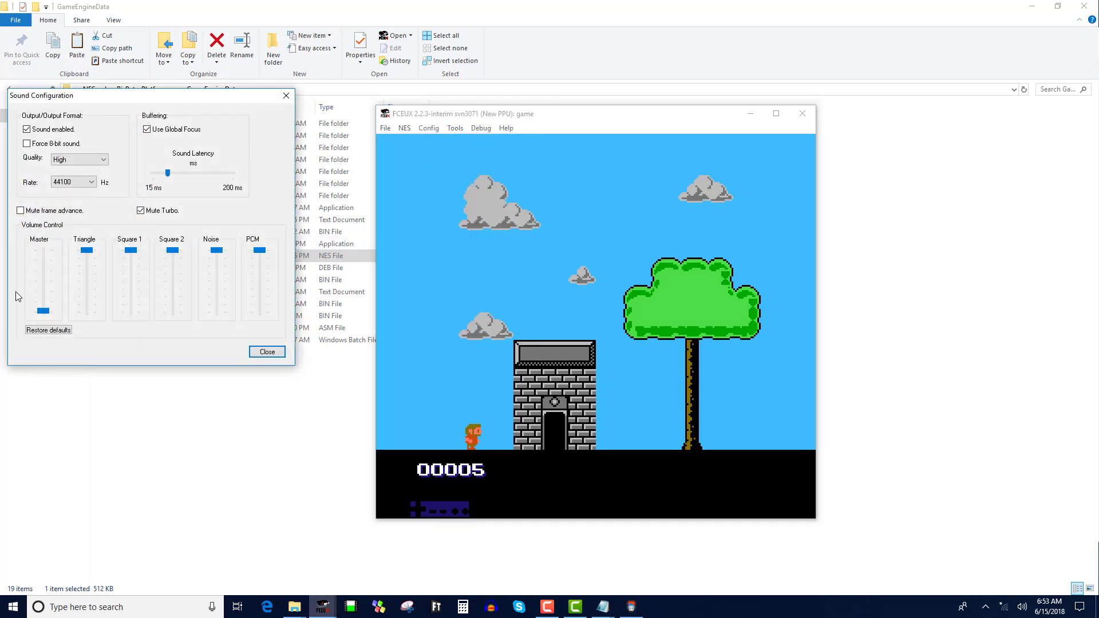
left_click(268, 352)
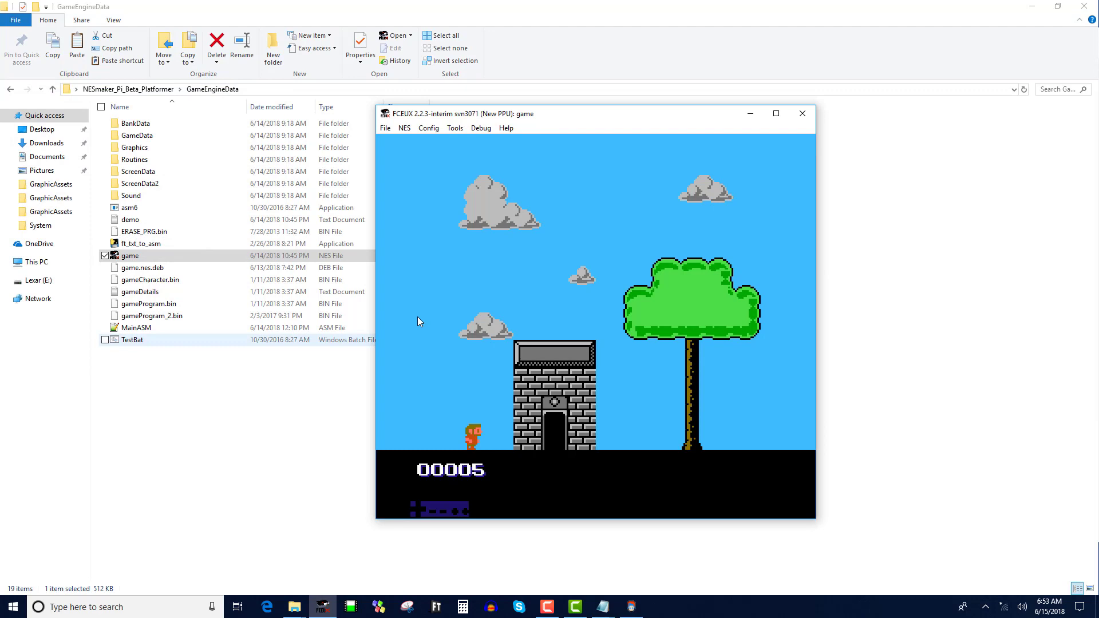
left_click(480, 129)
left_click(506, 153)
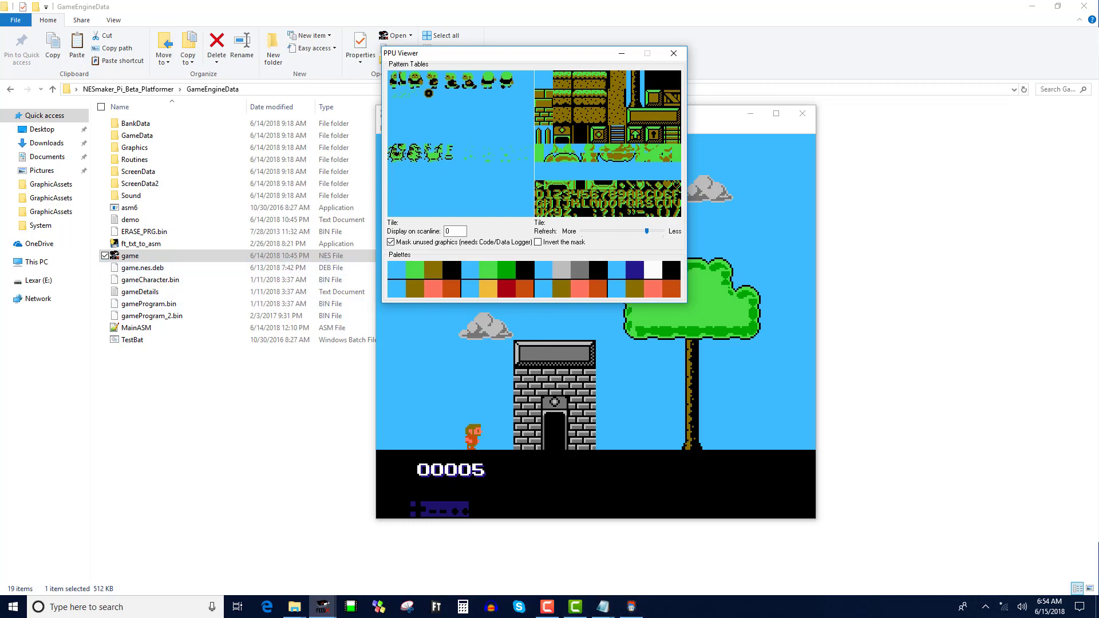
- Bring NES Maker's Player editor back in front of FCEUX and the PPU Viewer
left_click(631, 607)
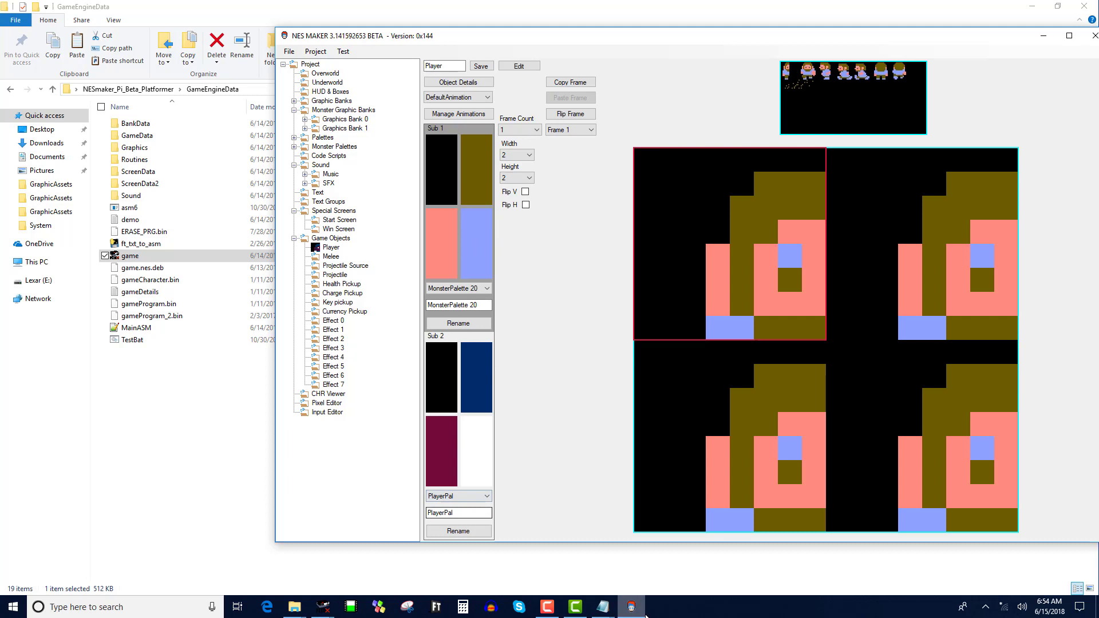
mouse_move(592, 611)
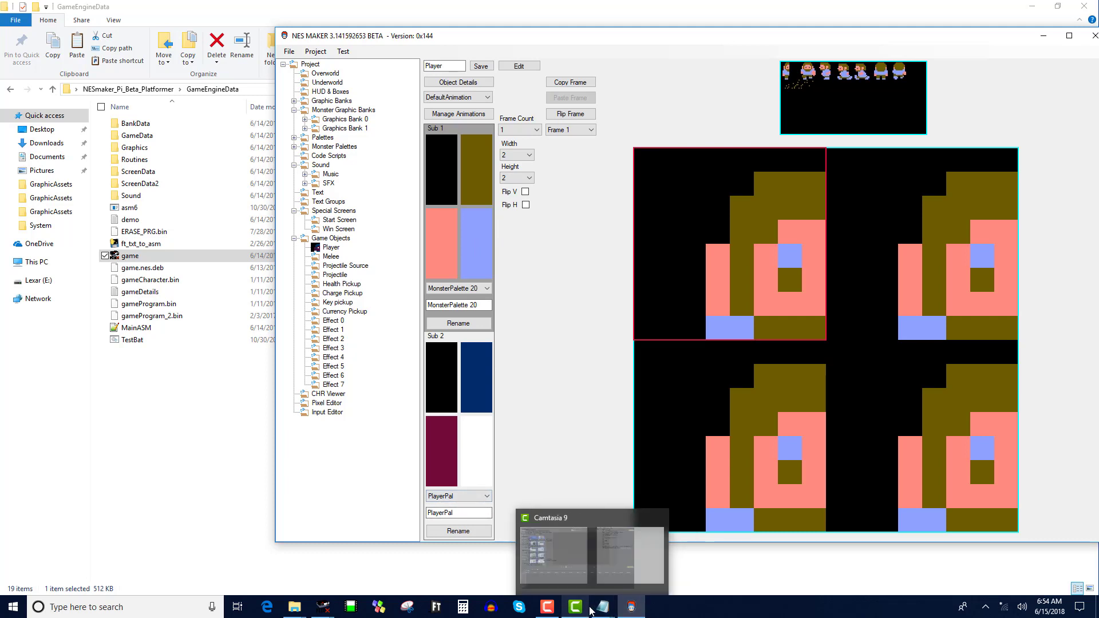
mouse_move(631, 608)
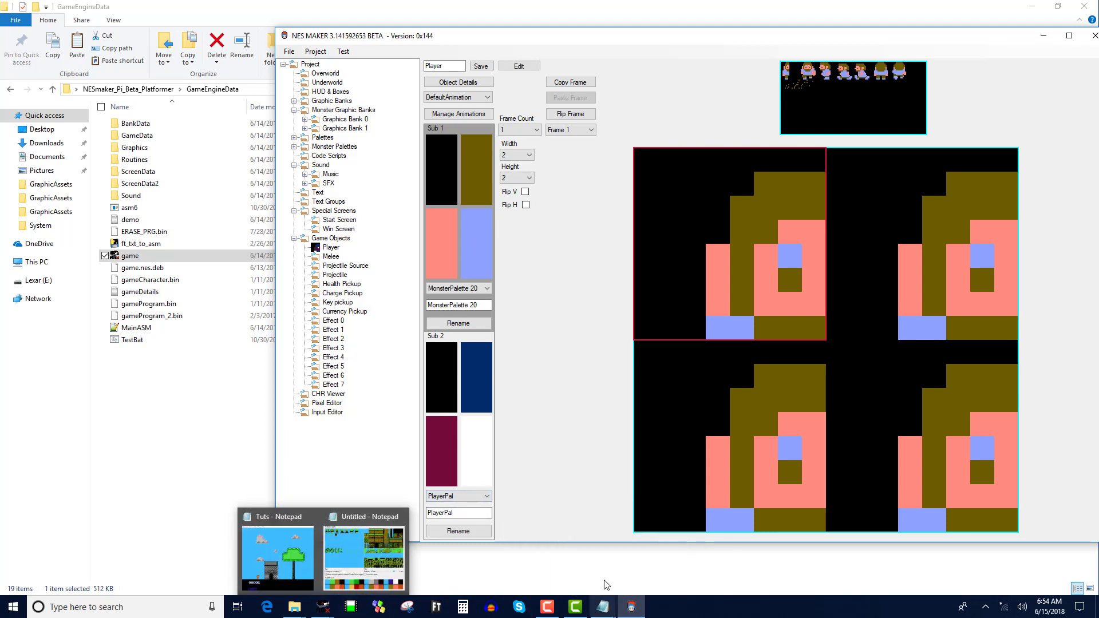
- Open an overworld map screen and recolour it with GrasslandPalette_2
left_click(332, 76)
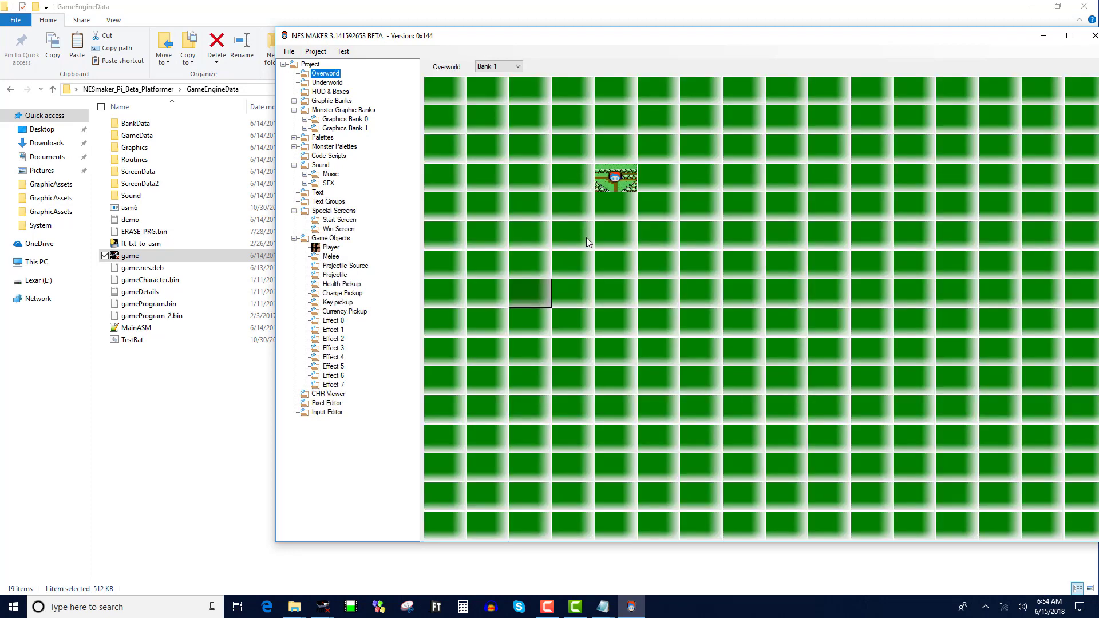
double_click(617, 177)
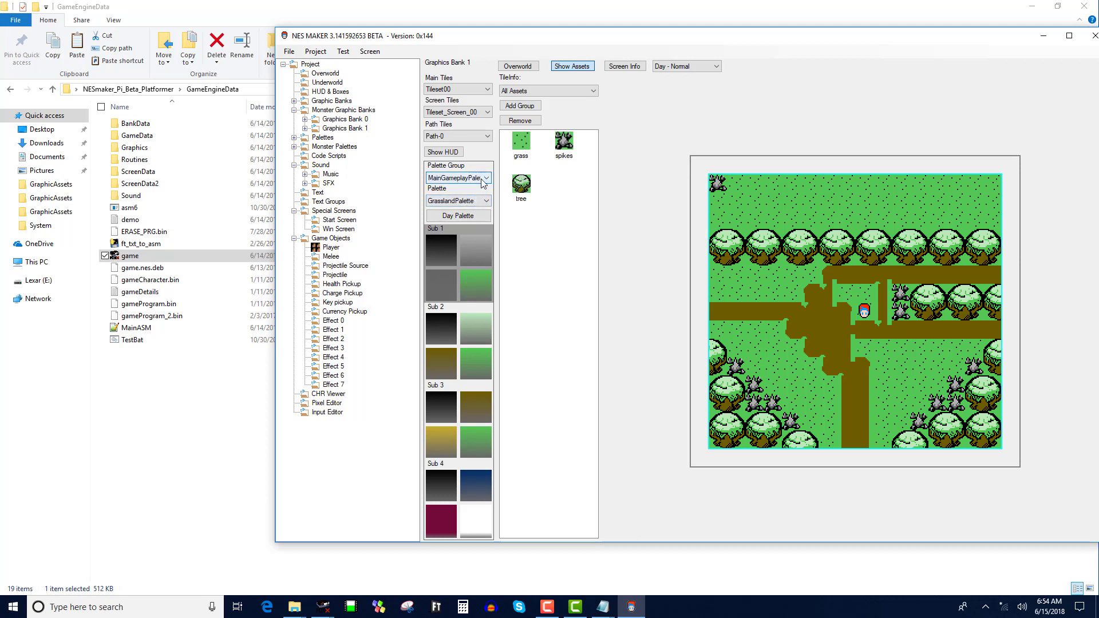
left_click(484, 201)
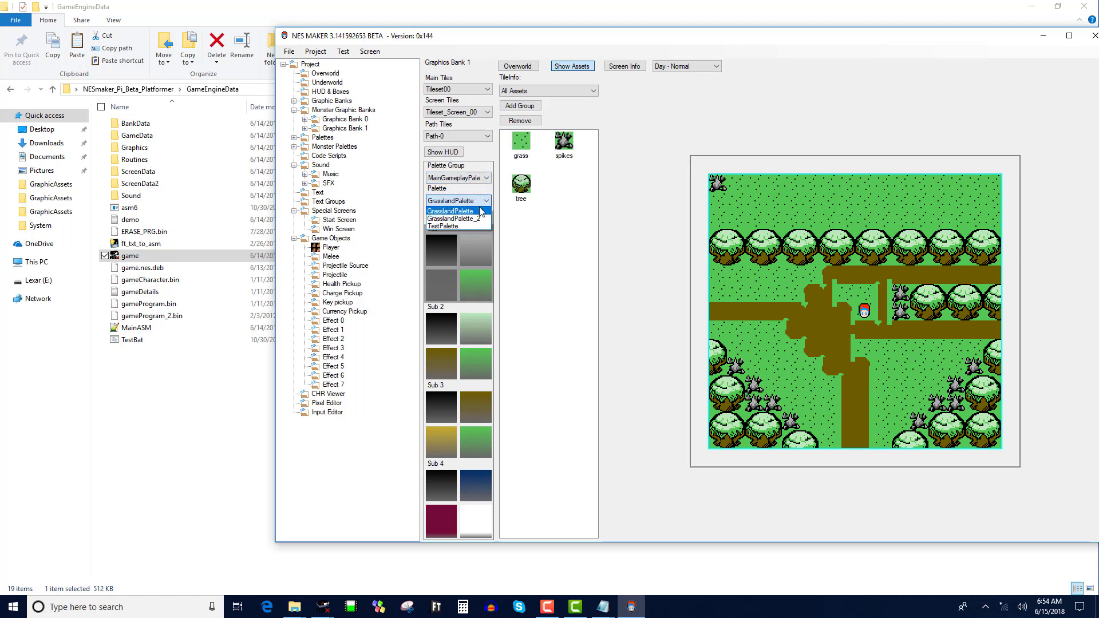
left_click(481, 224)
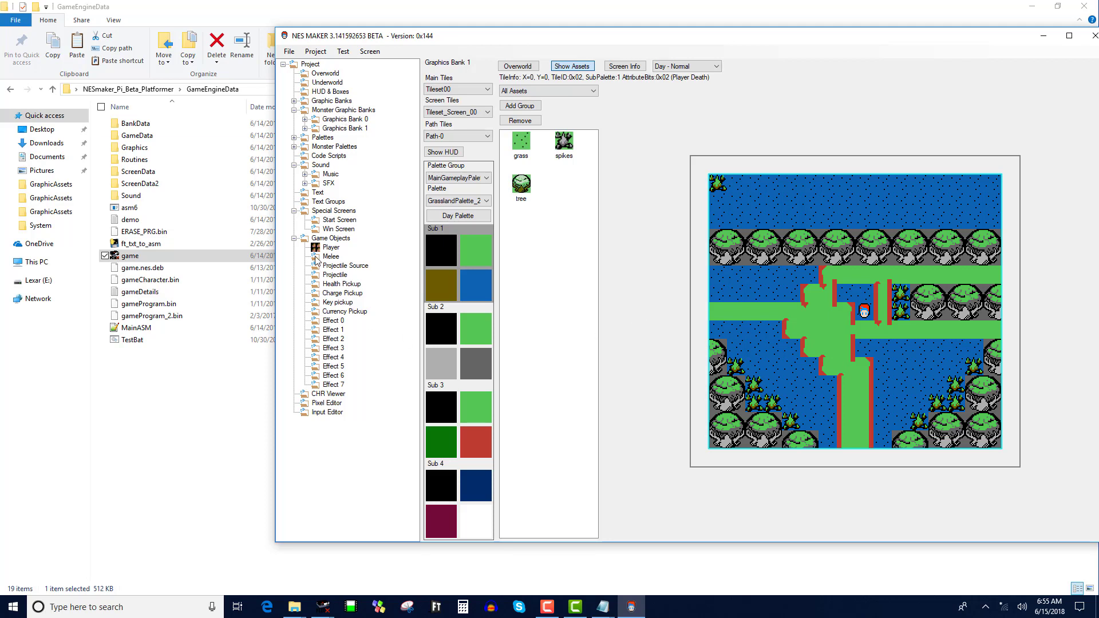
- Expand Graphics Bank 1 and open the grass asset for viewing
left_click(305, 119)
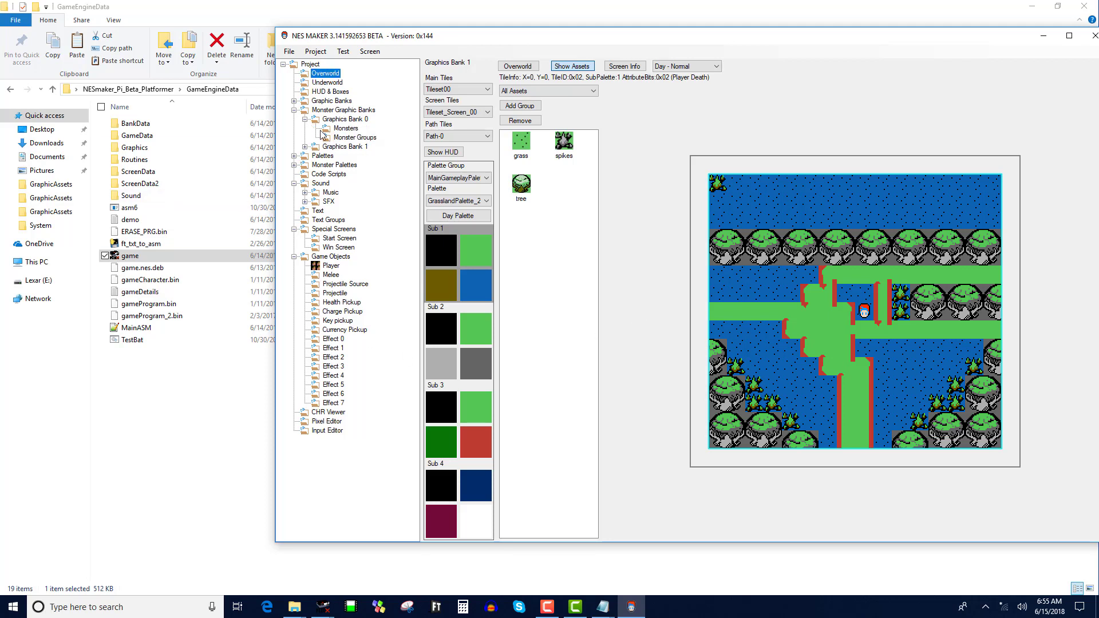
left_click(295, 101)
left_click(307, 119)
left_click(350, 139)
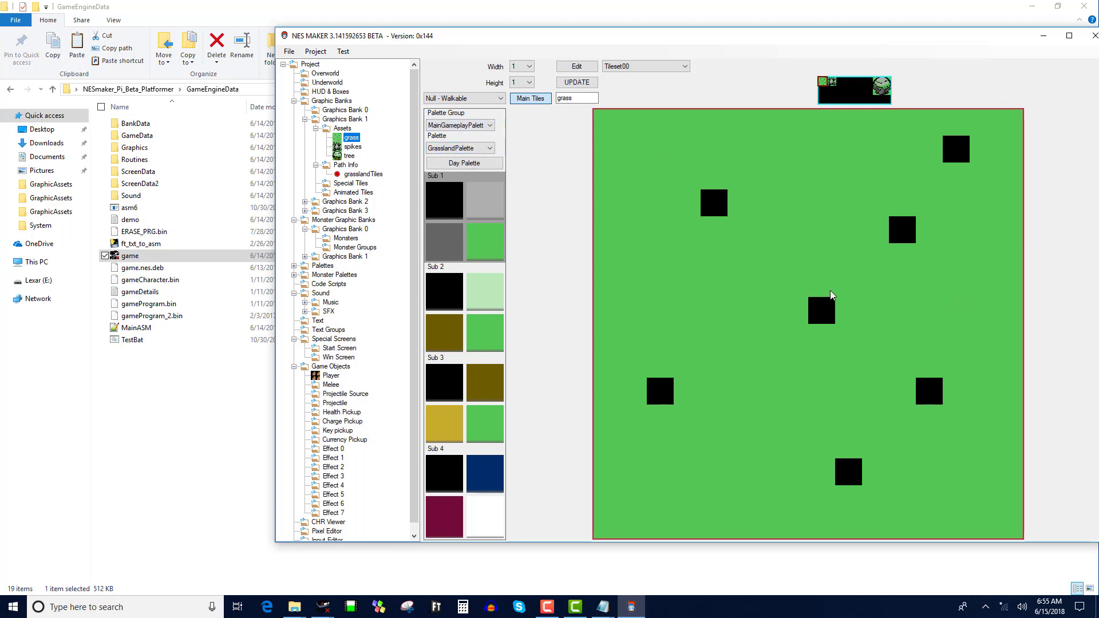
- Reopen the overworld screen and switch its palette back to GrasslandPalette
left_click(319, 77)
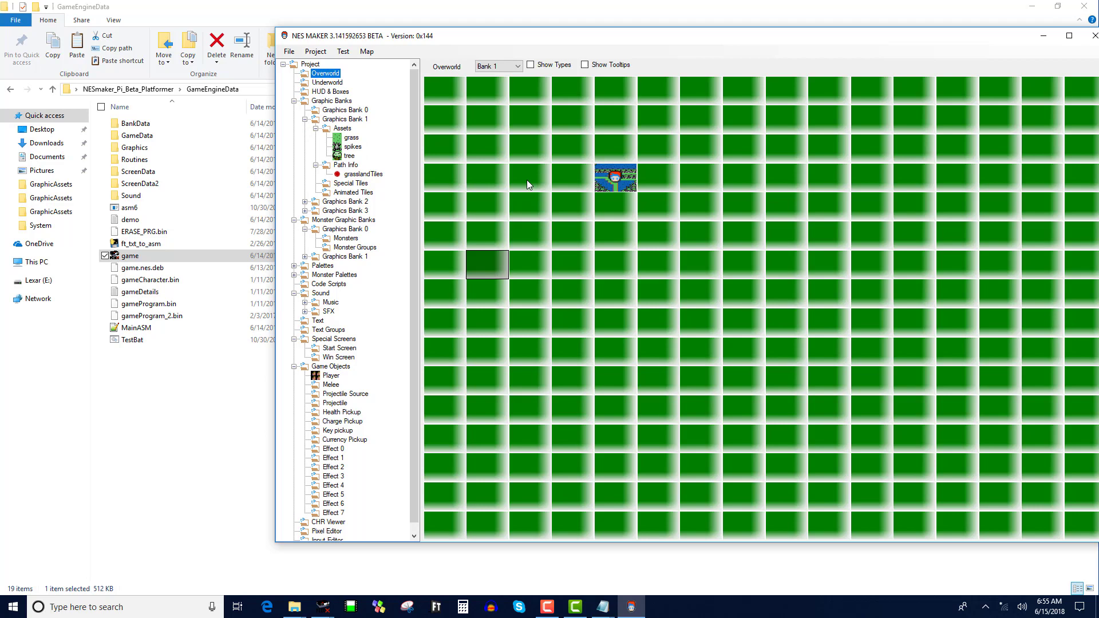
double_click(610, 181)
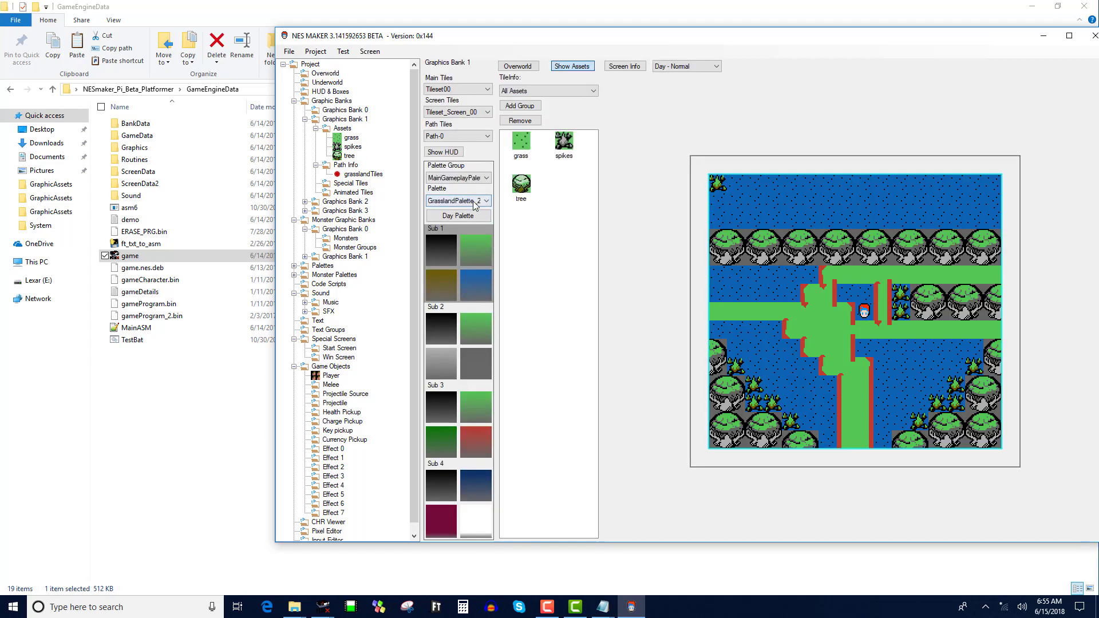
left_click(485, 201)
left_click(479, 212)
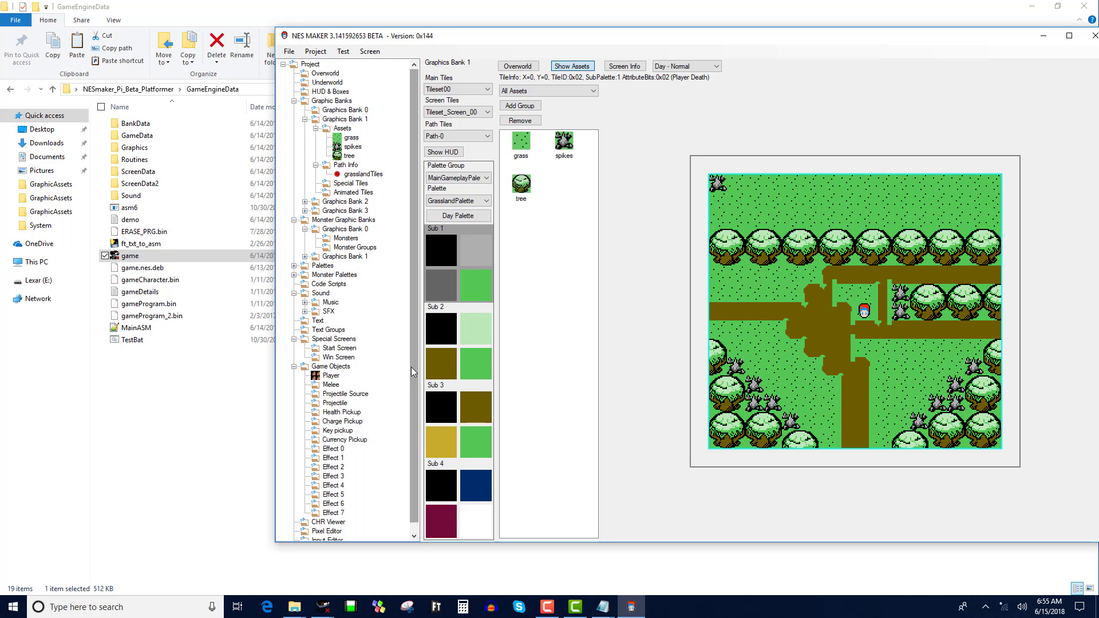
scroll(418, 408, "down", 1)
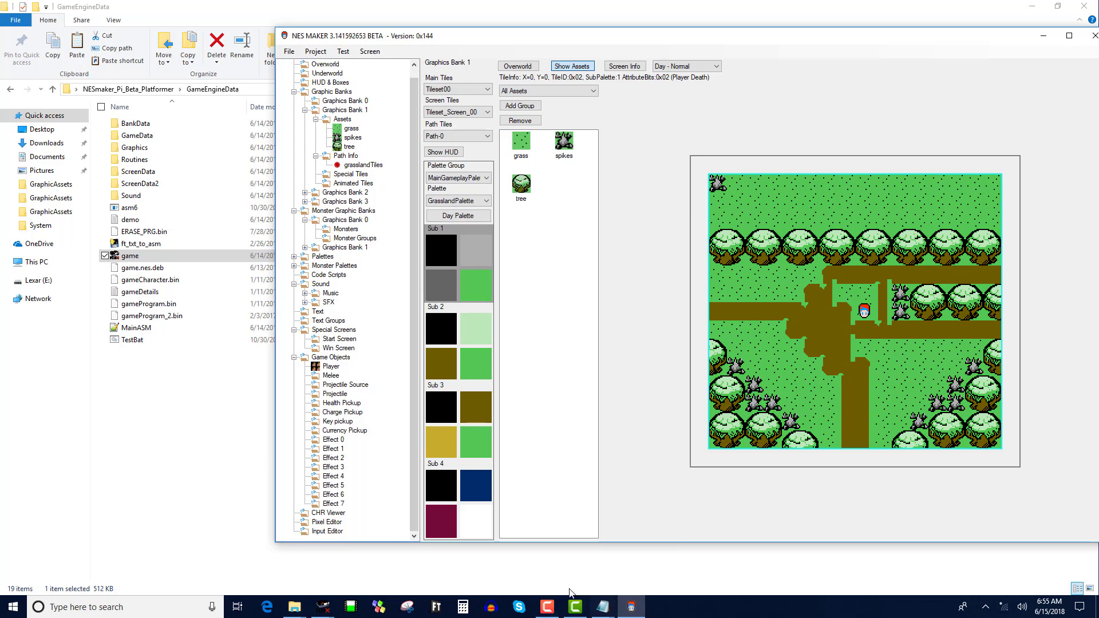
- Compare palettes in FCEUX's PPU Viewer, then reopen the Player sprite editor in NES Maker
mouse_move(324, 610)
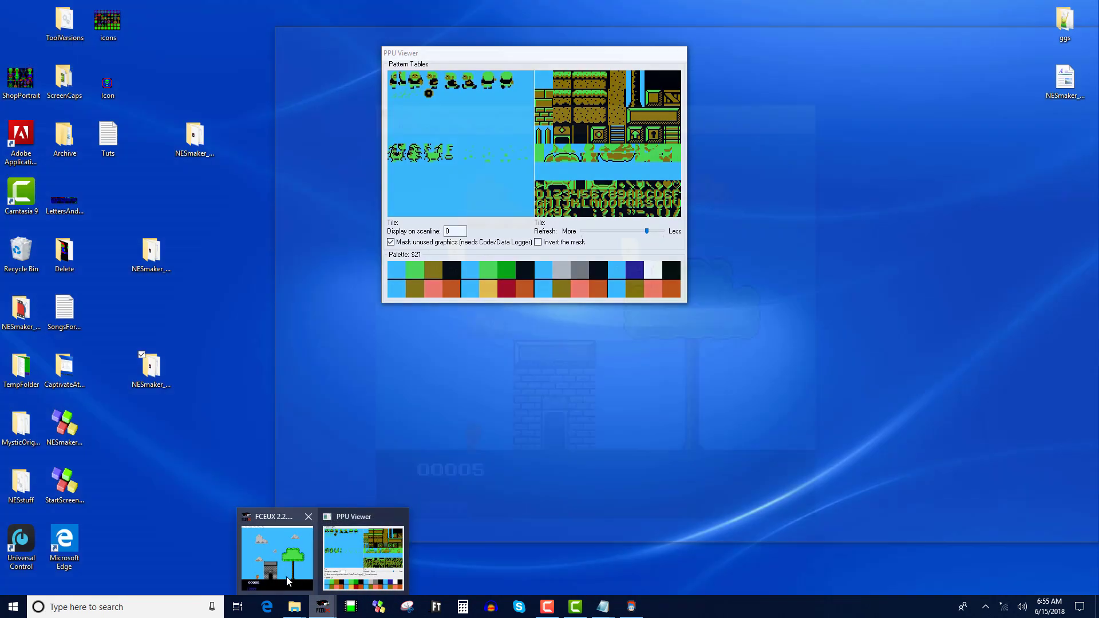
left_click(369, 542)
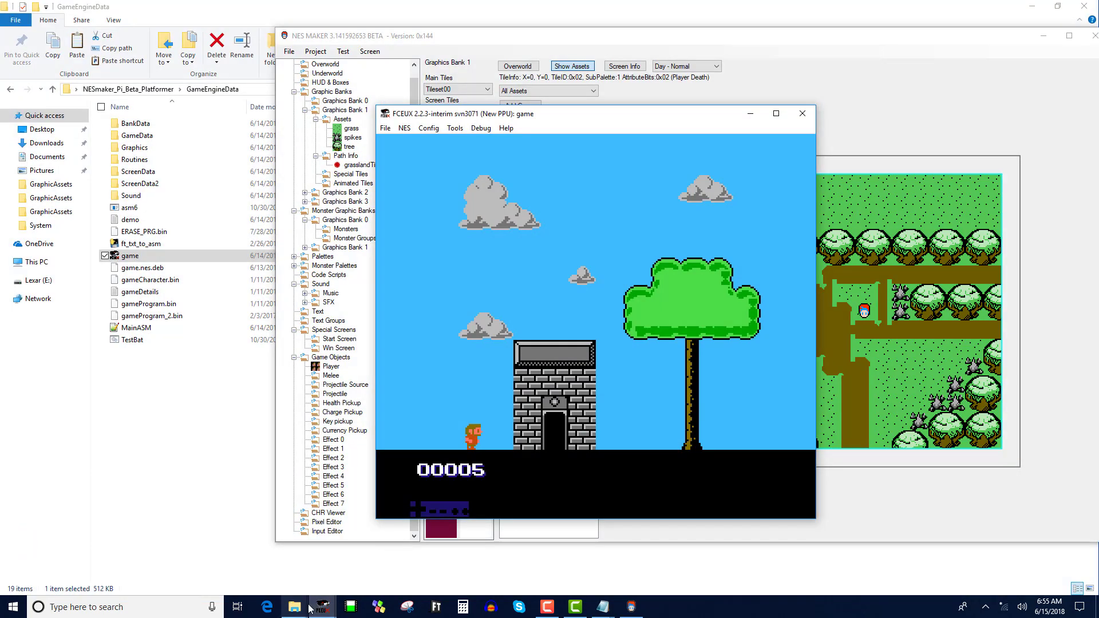
mouse_move(324, 608)
left_click(380, 571)
left_click(379, 571)
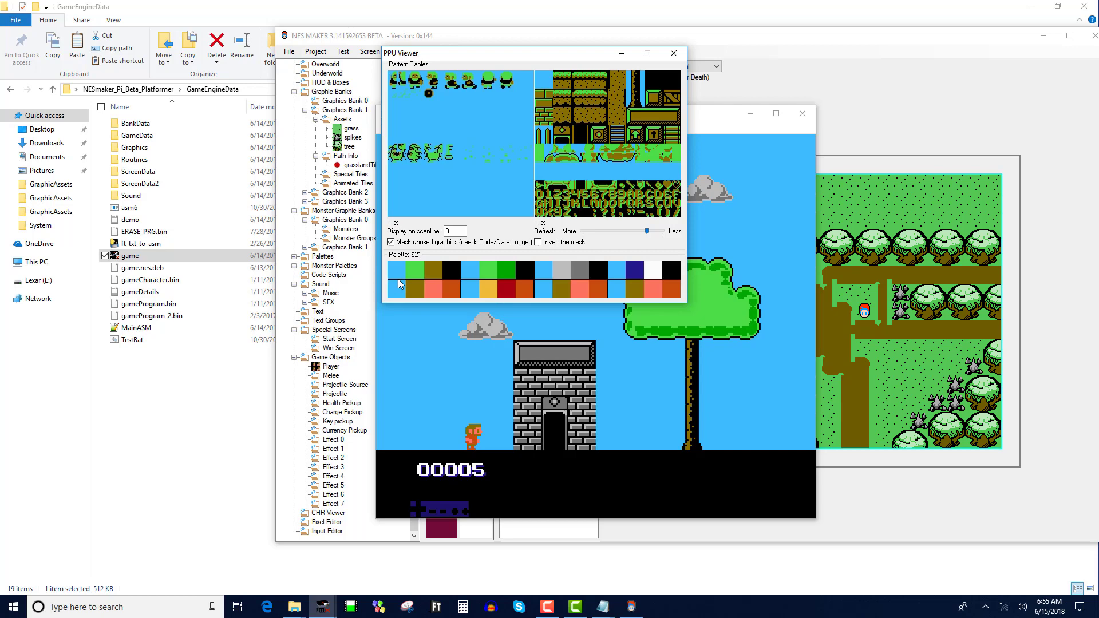
left_click(330, 367)
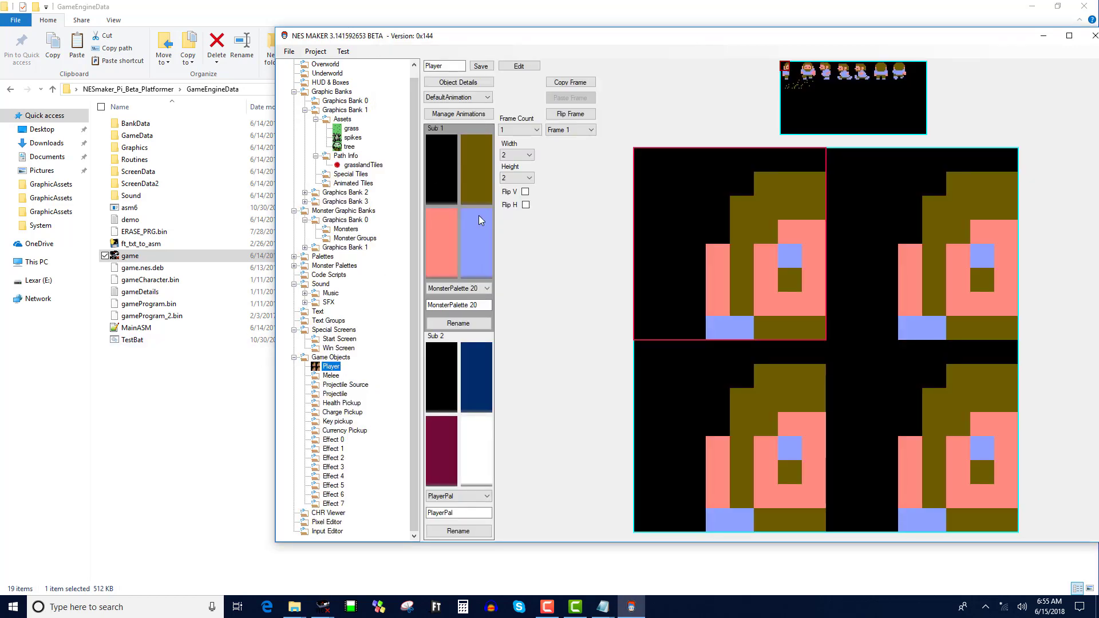
- Bring the emulator's PPU Viewer over NES Maker and move it to the right side
left_click(330, 597)
left_click(363, 558)
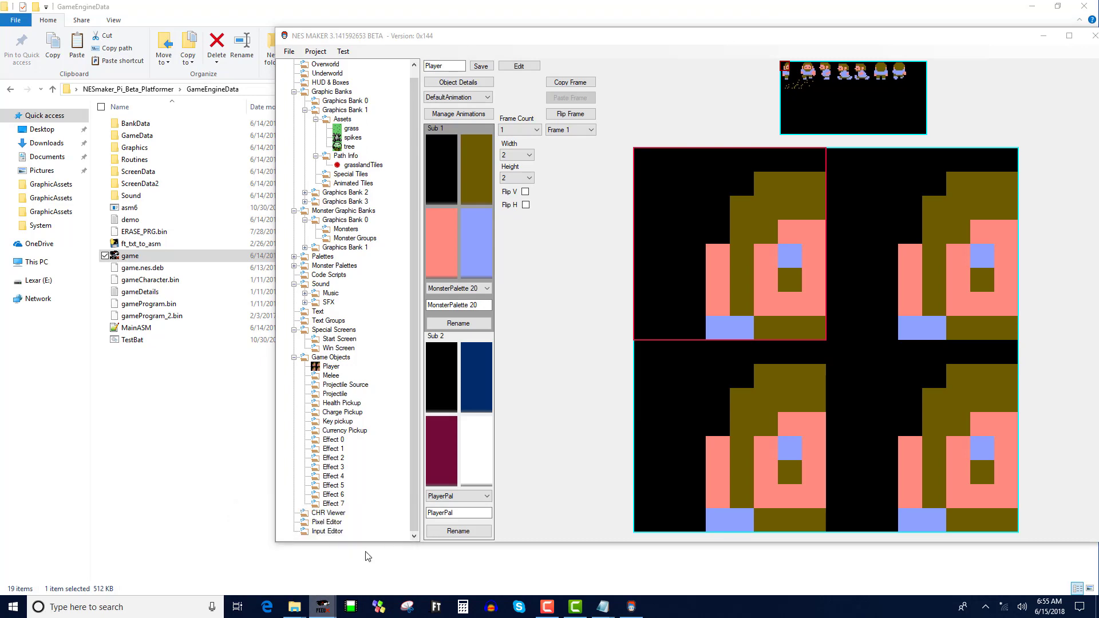
left_click_drag(496, 51, 897, 153)
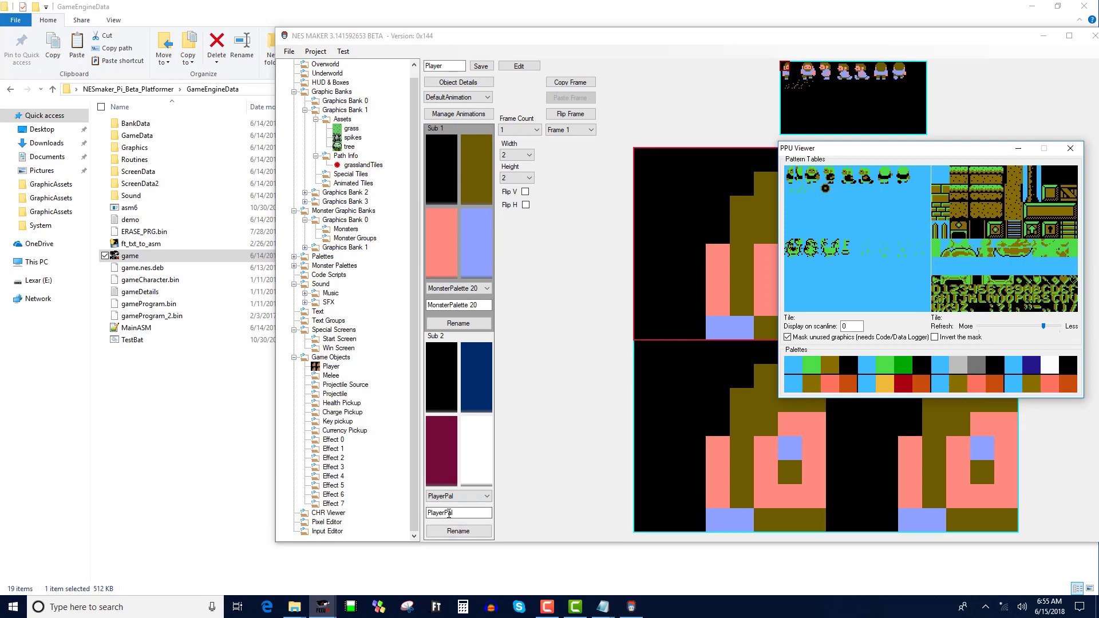
- Keep PlayerPal on Sub 1, set Sub 2 to MonsterPalette 1 and rename it gameObjectPalette
left_click(502, 443)
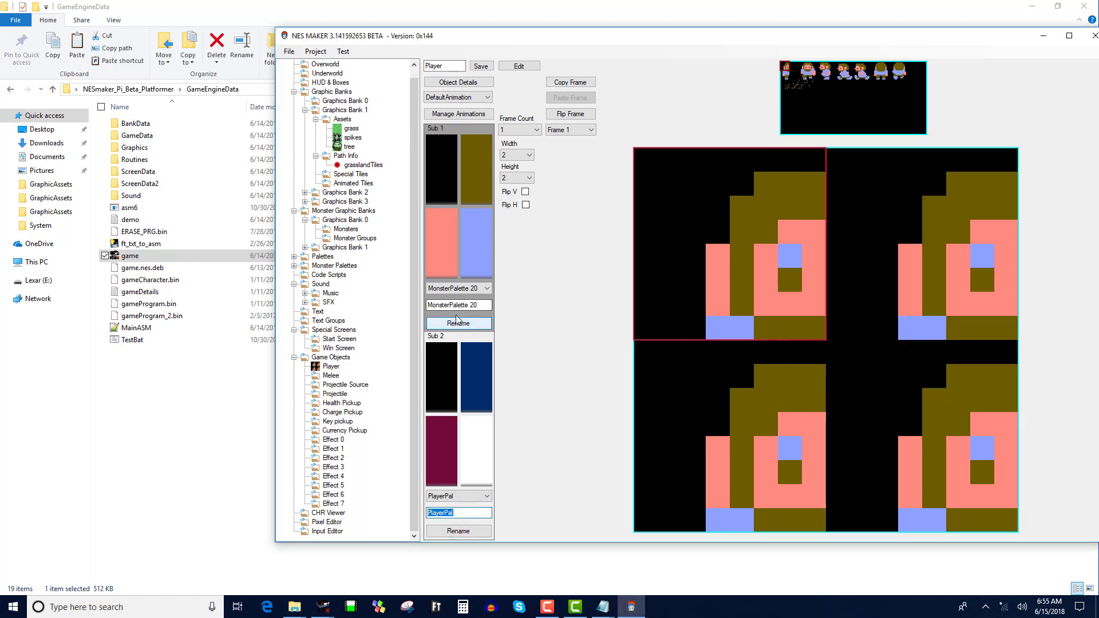
left_click(487, 288)
left_click_drag(489, 373, 486, 298)
left_click(460, 299)
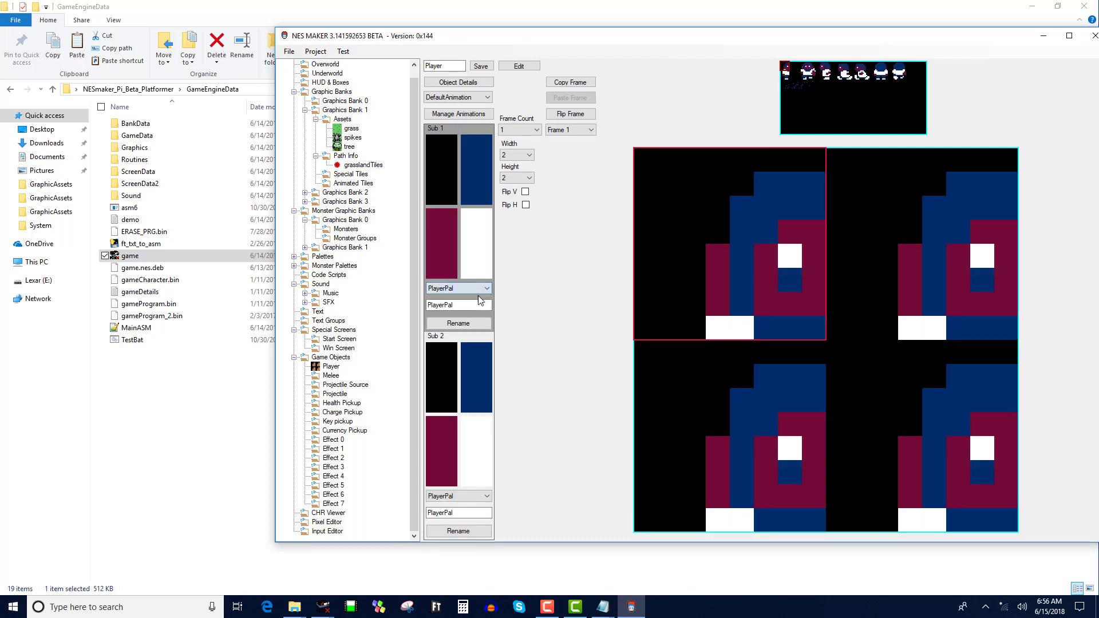
left_click(478, 495)
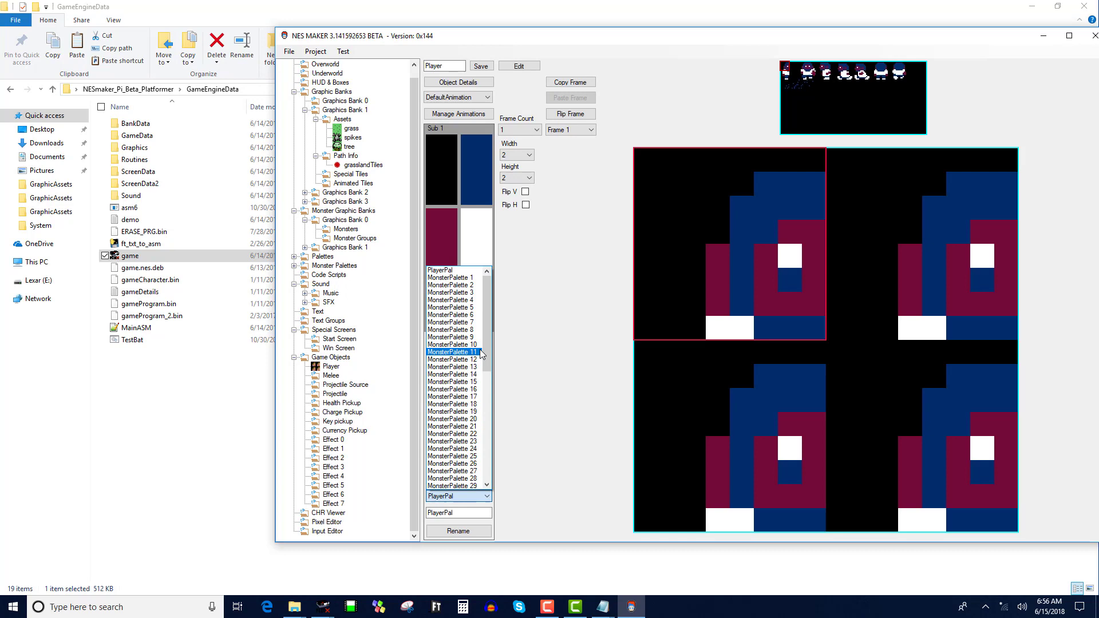
left_click(460, 278)
left_click(446, 513)
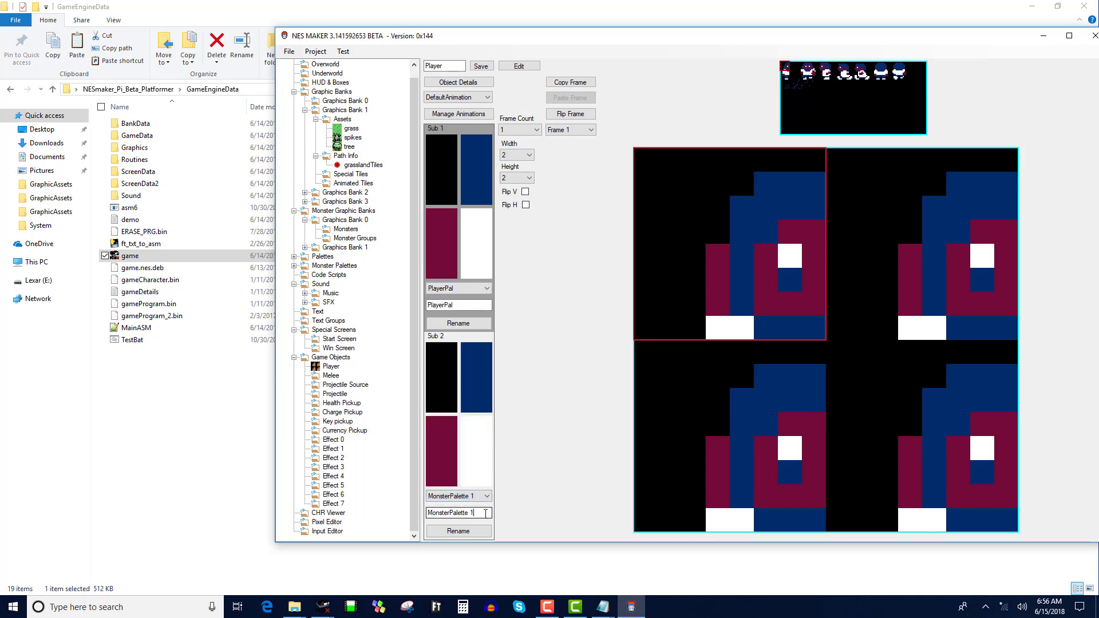
key("ctrl+a")
type("game")
- Recolour Sub 1's blue, maroon and white to olive, salmon and light blue
left_click(475, 174)
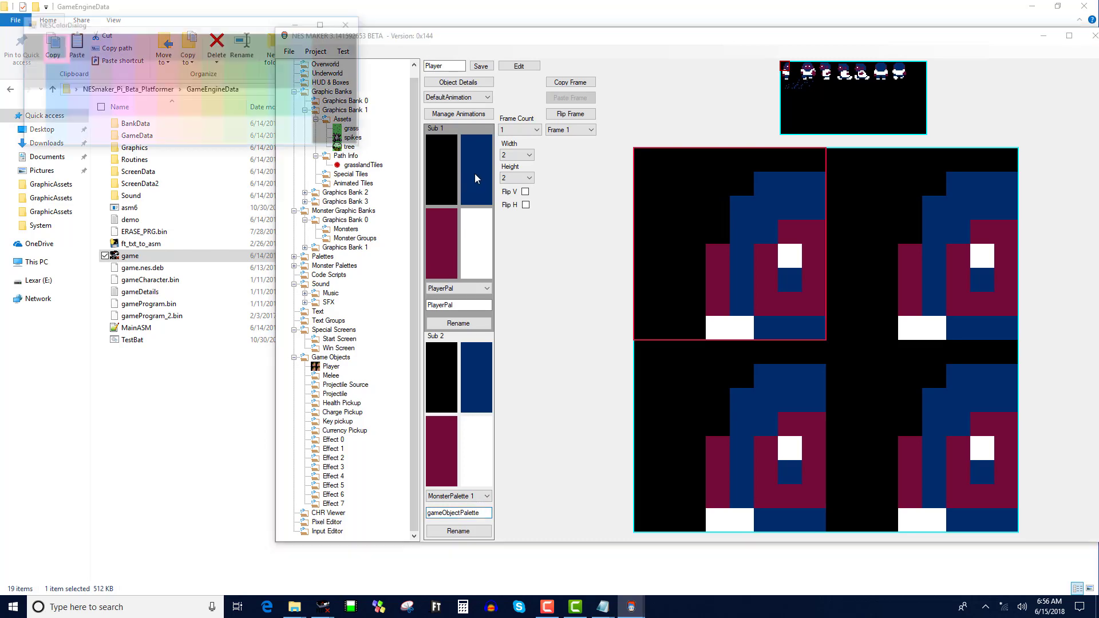
left_click(213, 75)
left_click(439, 266)
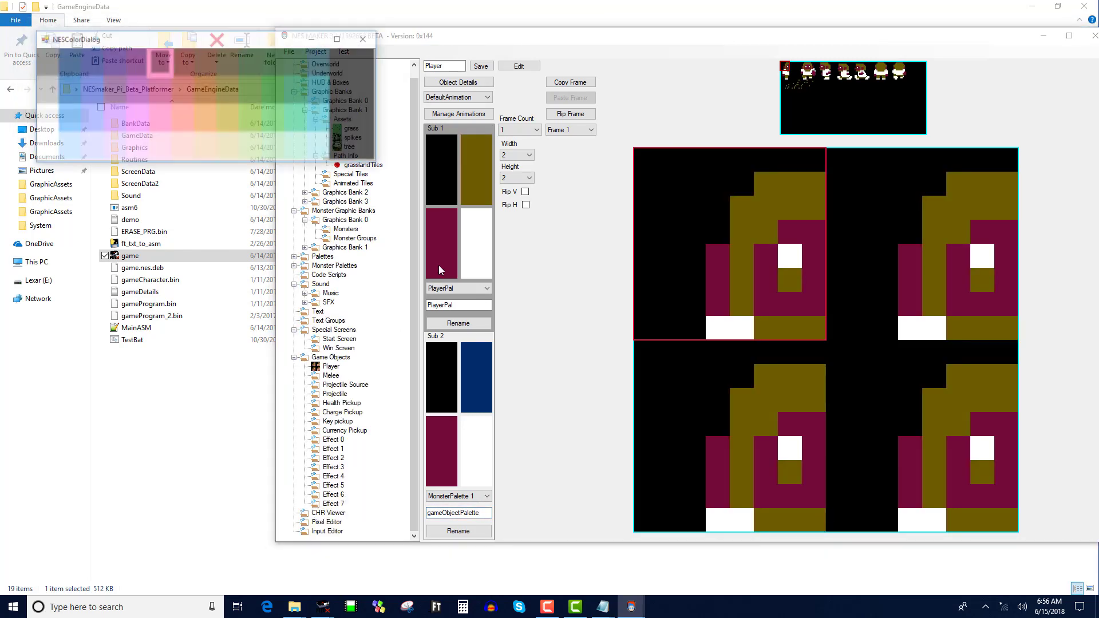
left_click(178, 125)
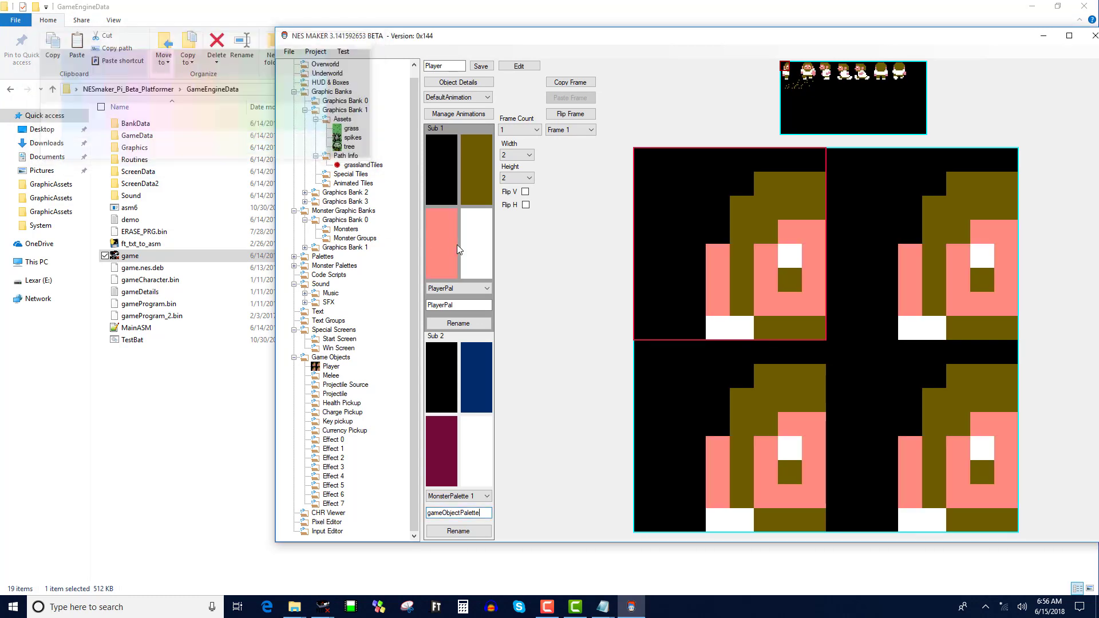
left_click(486, 250)
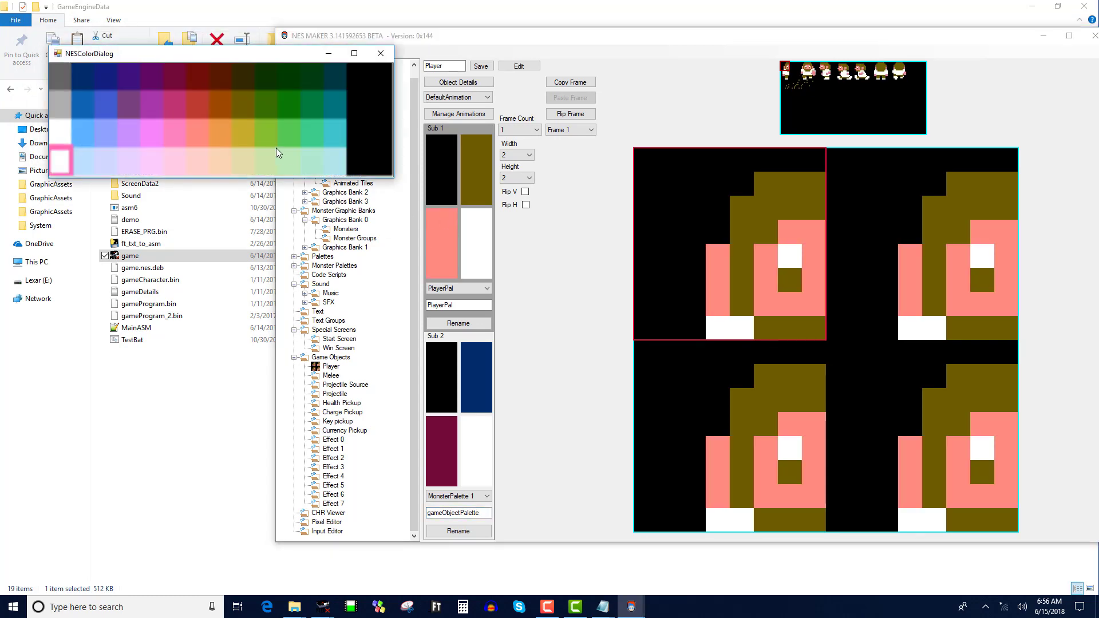
left_click(97, 135)
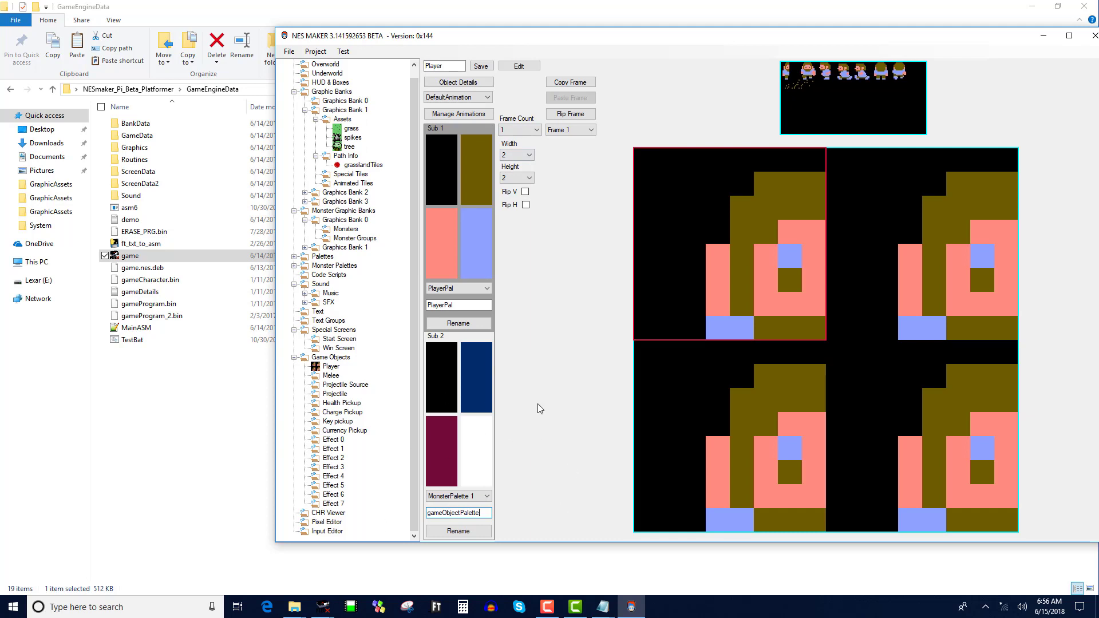
- Recolour Sub 2's dark blue, maroon and white to light tan, pink and cyan
left_click(472, 393)
left_click(261, 188)
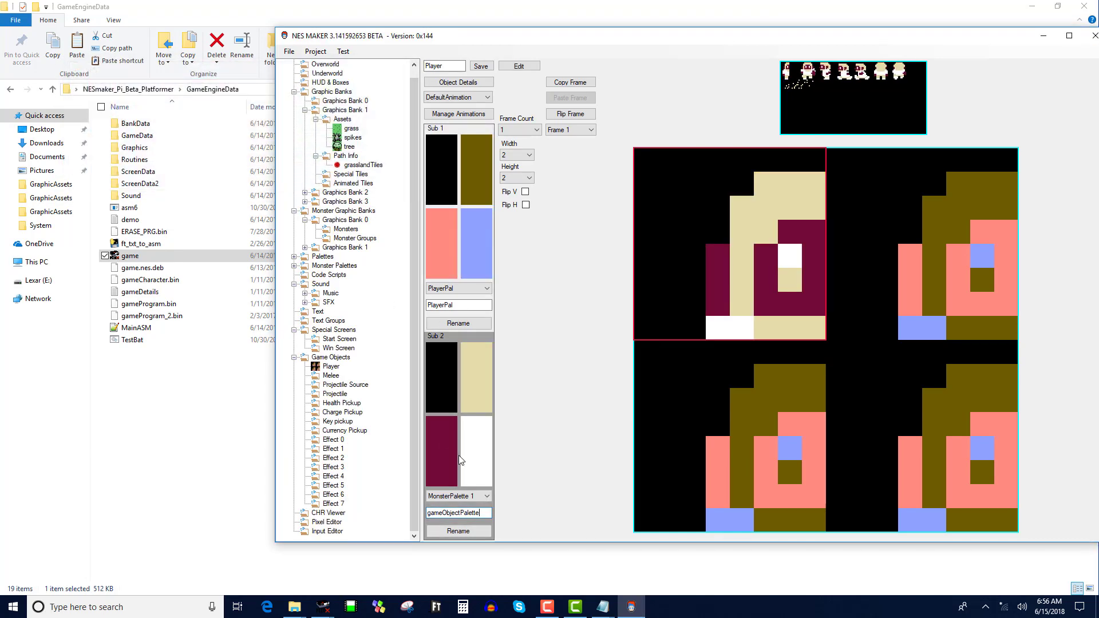
left_click(440, 445)
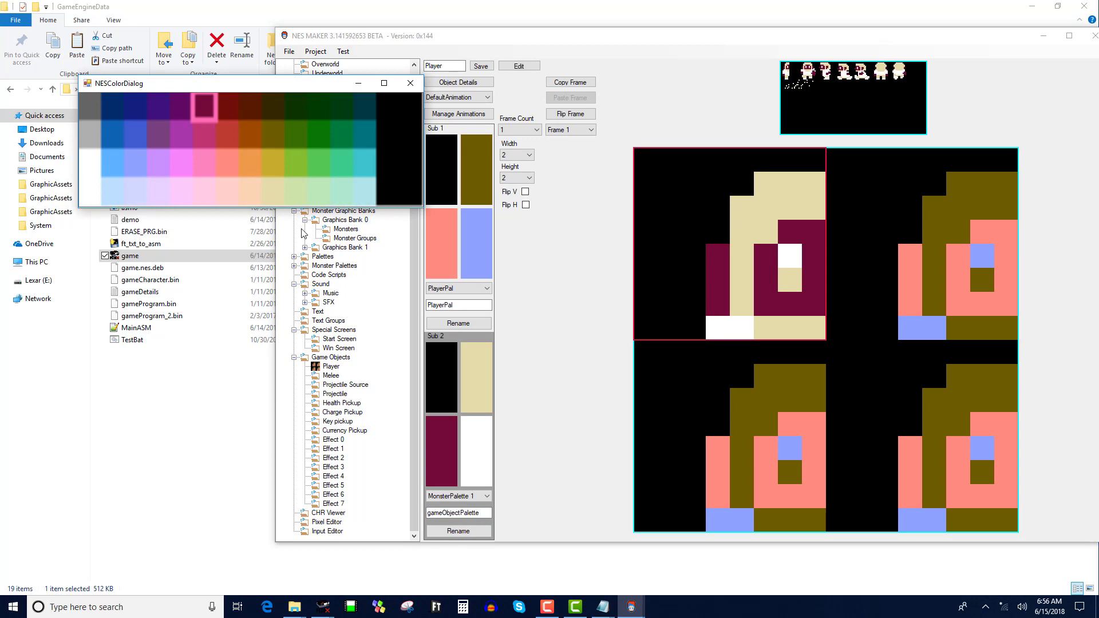
left_click(210, 198)
left_click(478, 440)
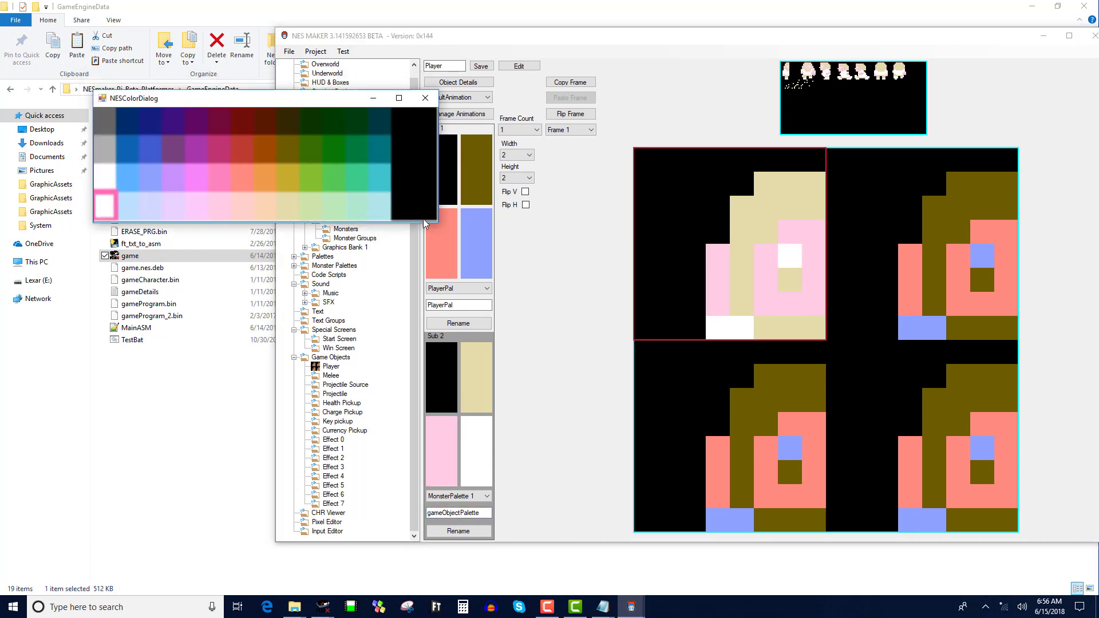
left_click(377, 181)
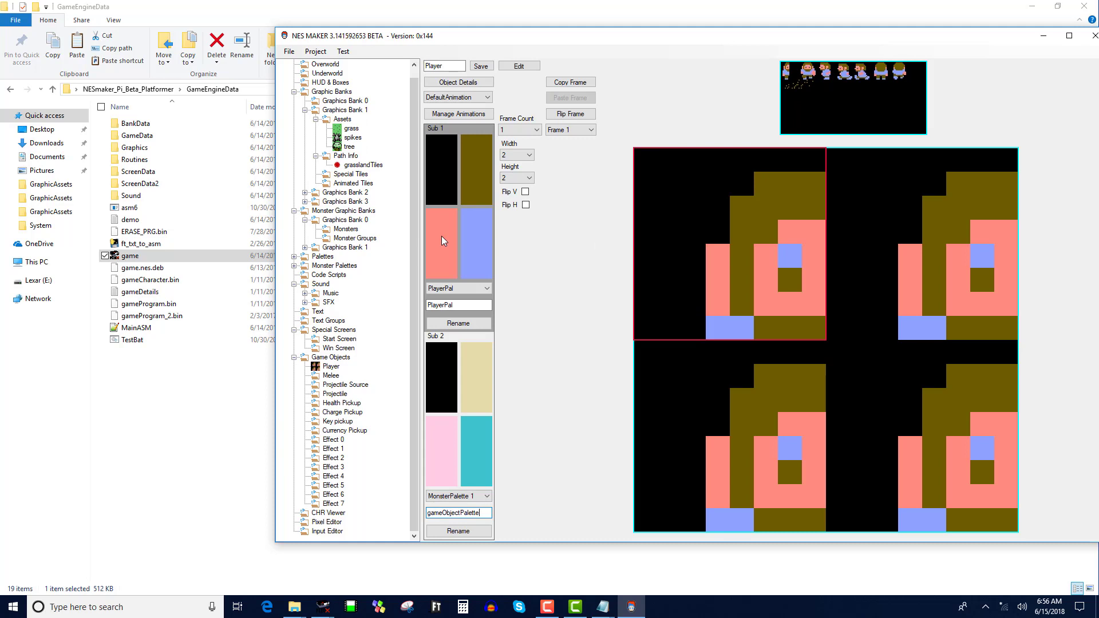
left_click(887, 266)
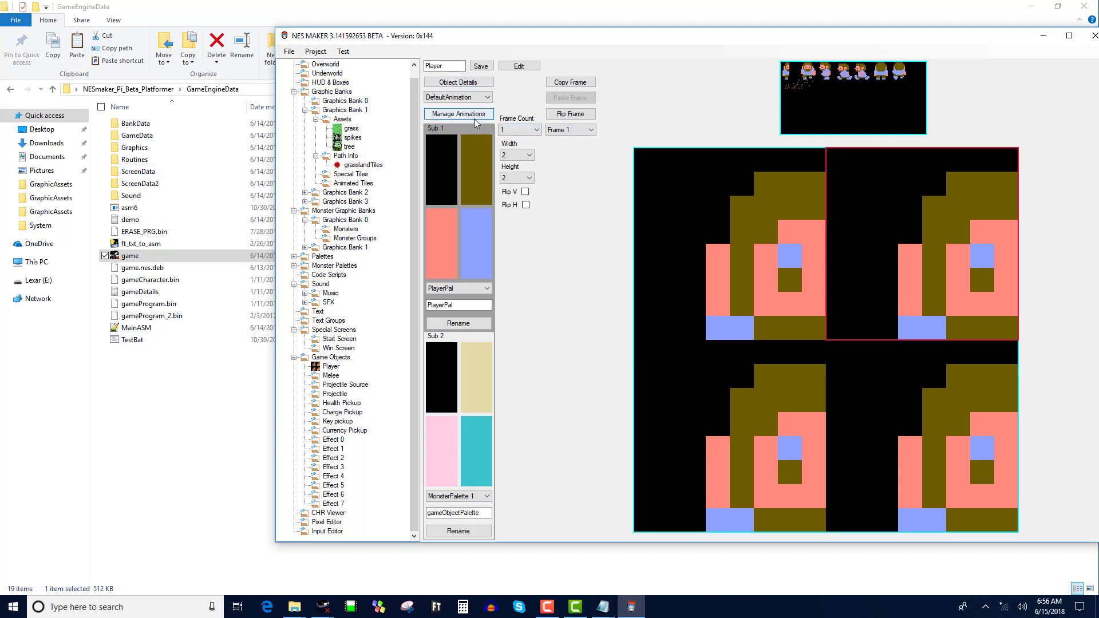
- In Manage Animations, rename DefaultAnimation to stand_down
left_click(458, 114)
left_click_drag(188, 119, 220, 133)
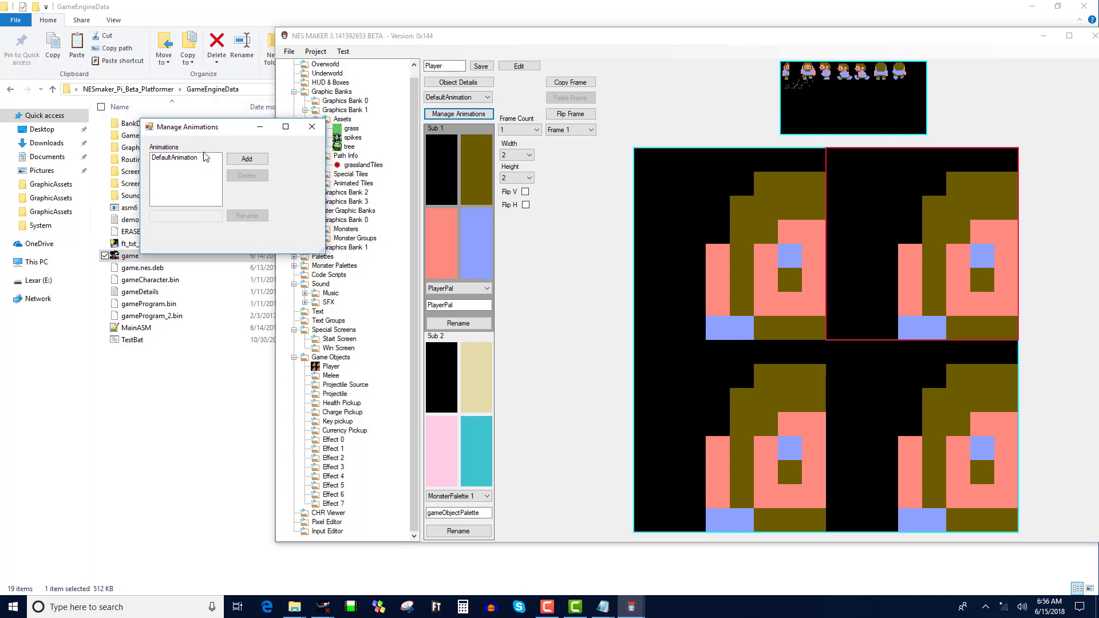
left_click(191, 158)
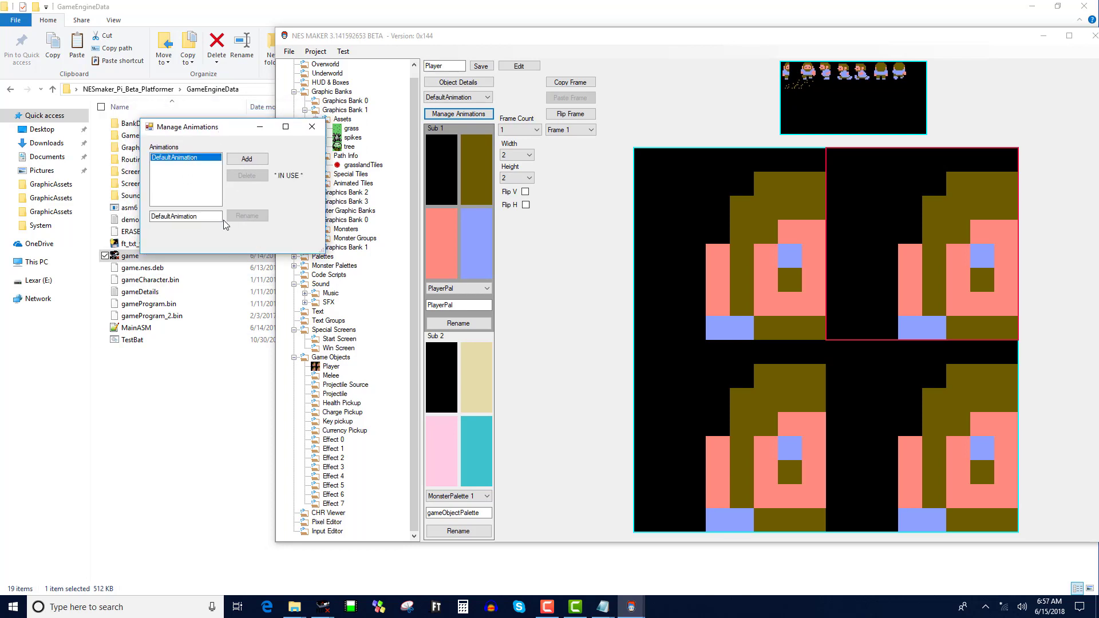
left_click_drag(226, 217, 2, 181)
type("stan")
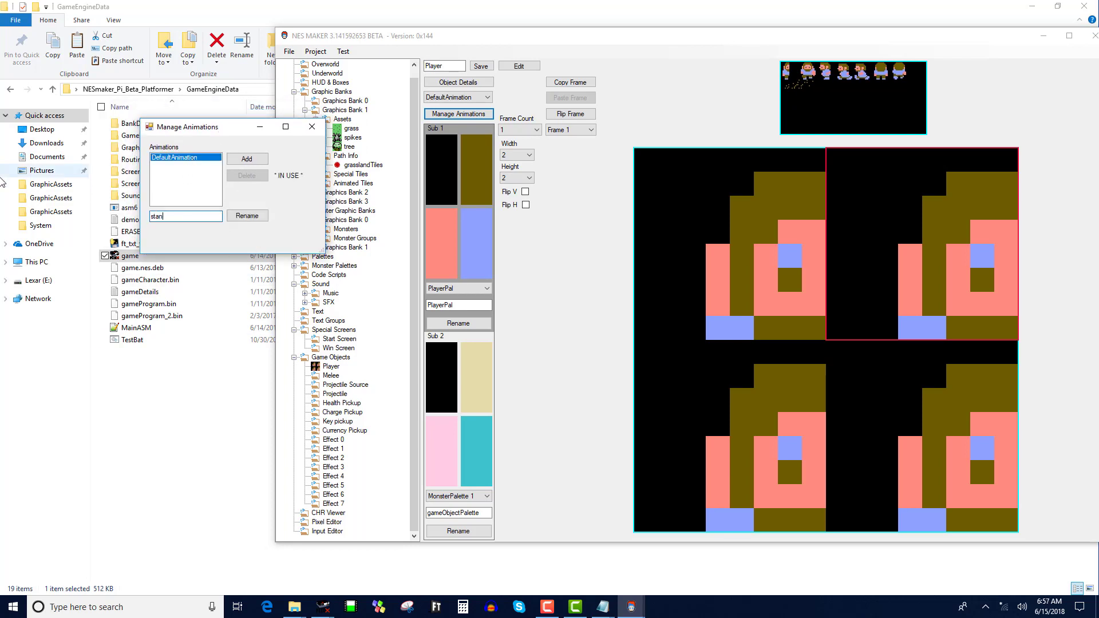
type("d_down")
left_click(247, 215)
- Add two new animations named stand_up and stand_left
left_click(247, 159)
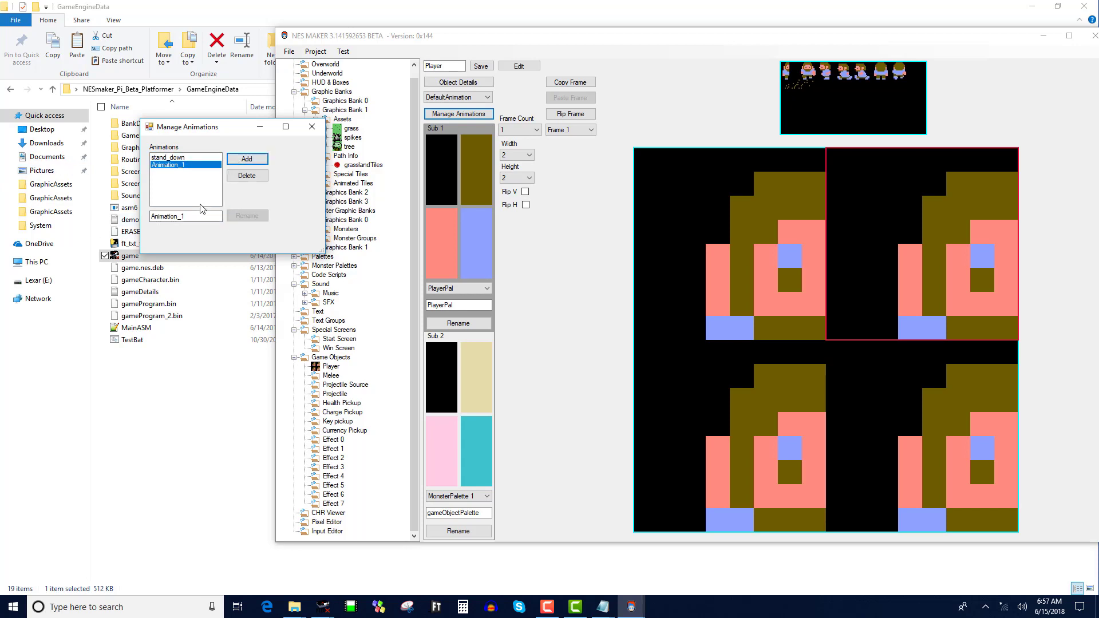
double_click(200, 213)
type("stand_up")
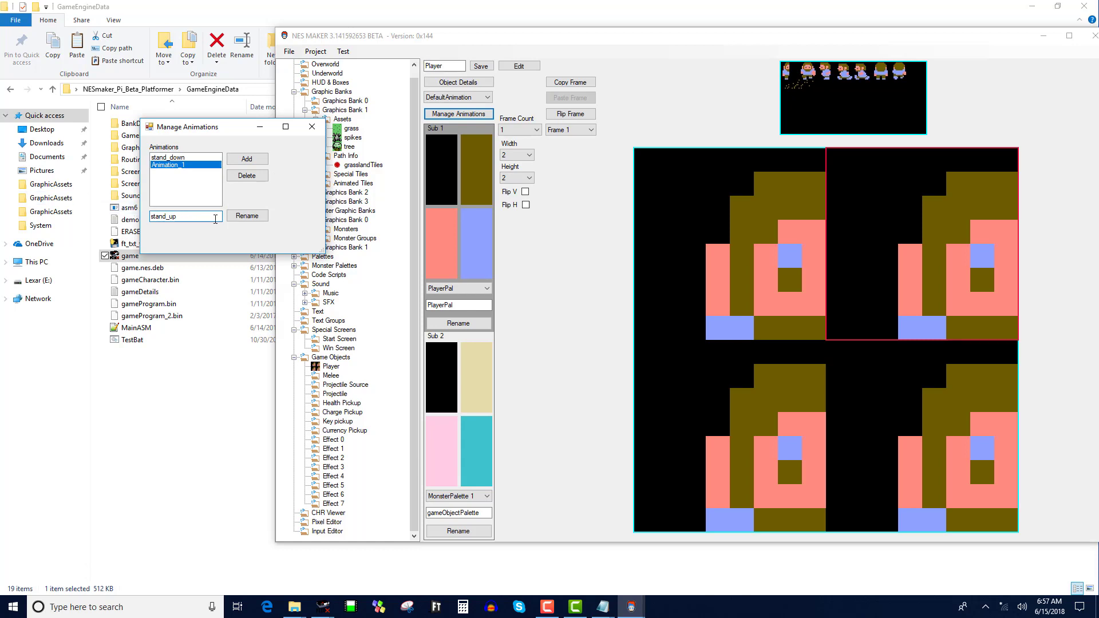
left_click(247, 215)
double_click(196, 216)
type("st")
left_click(246, 160)
double_click(212, 216)
type("s")
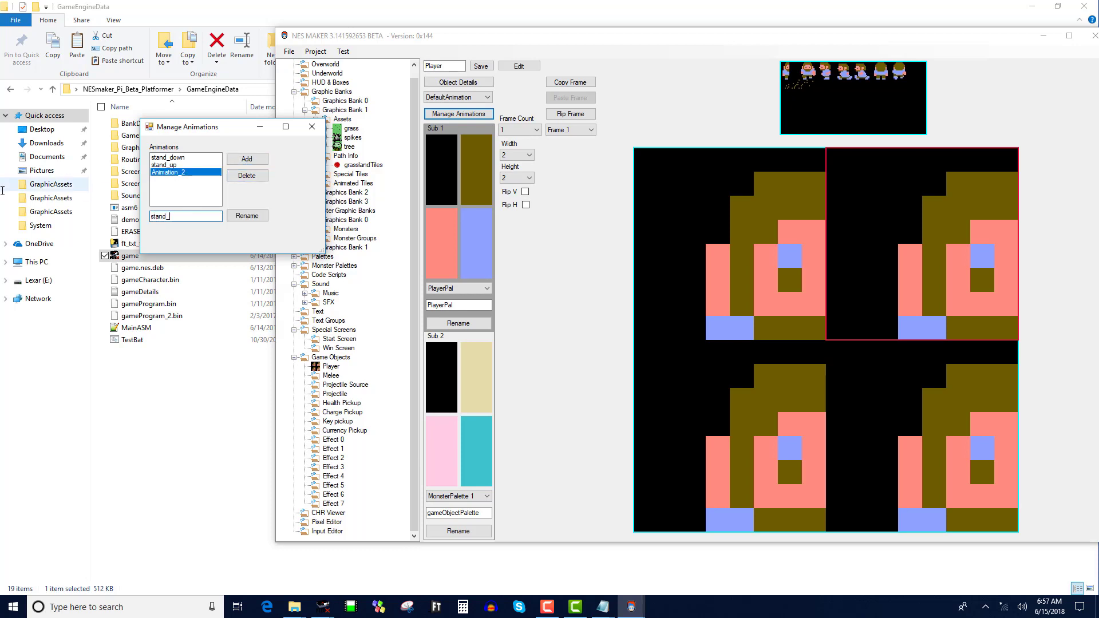
left_click(247, 216)
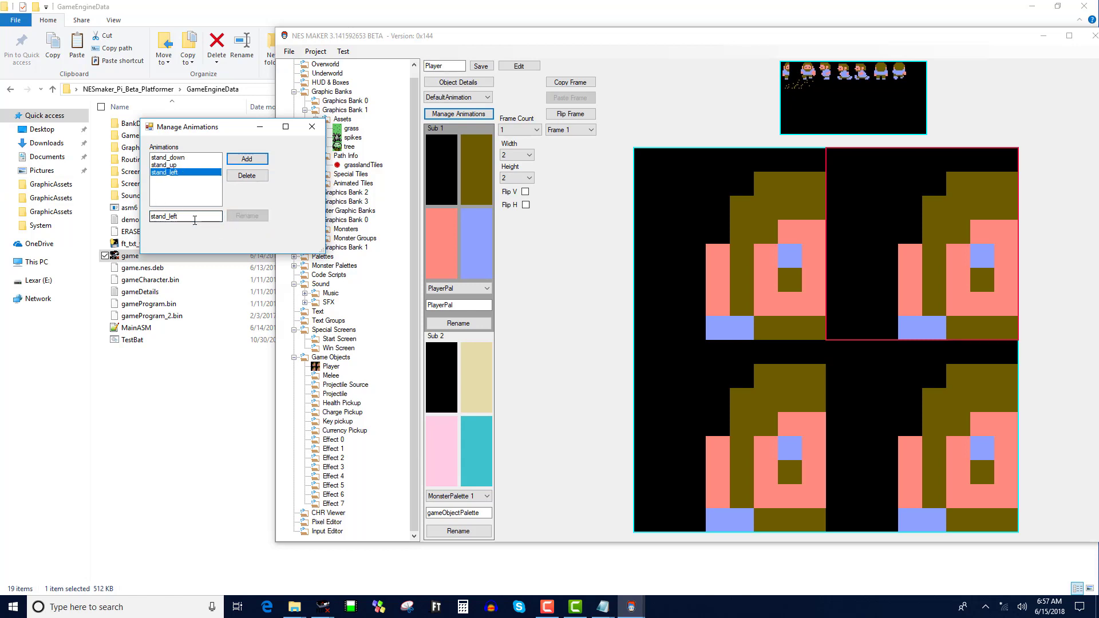
- Add another animation and name it stand_right
left_click(246, 159)
double_click(212, 216)
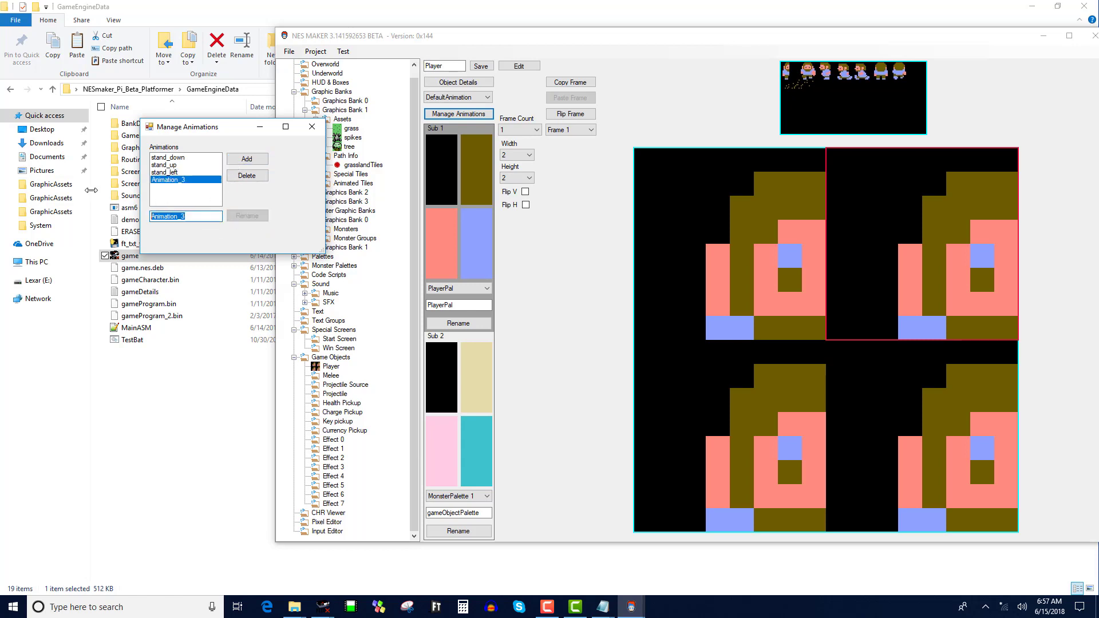
type("stand_down")
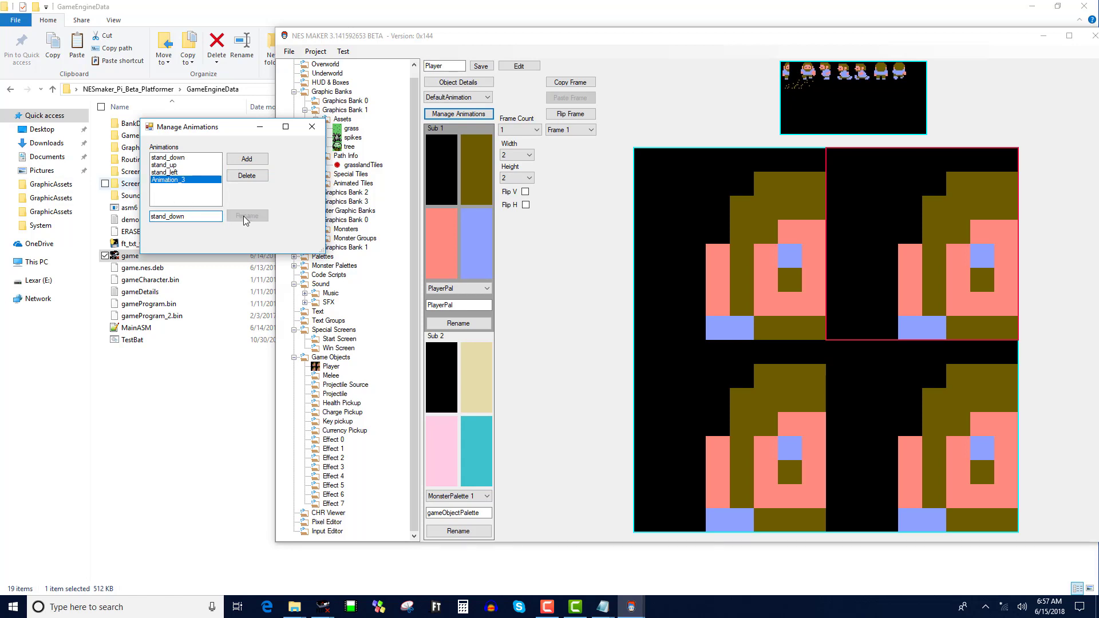
left_click(195, 180)
type("Sta")
key("BackSpace")
key("BackSpace")
key("BackSpace")
type("stand_down")
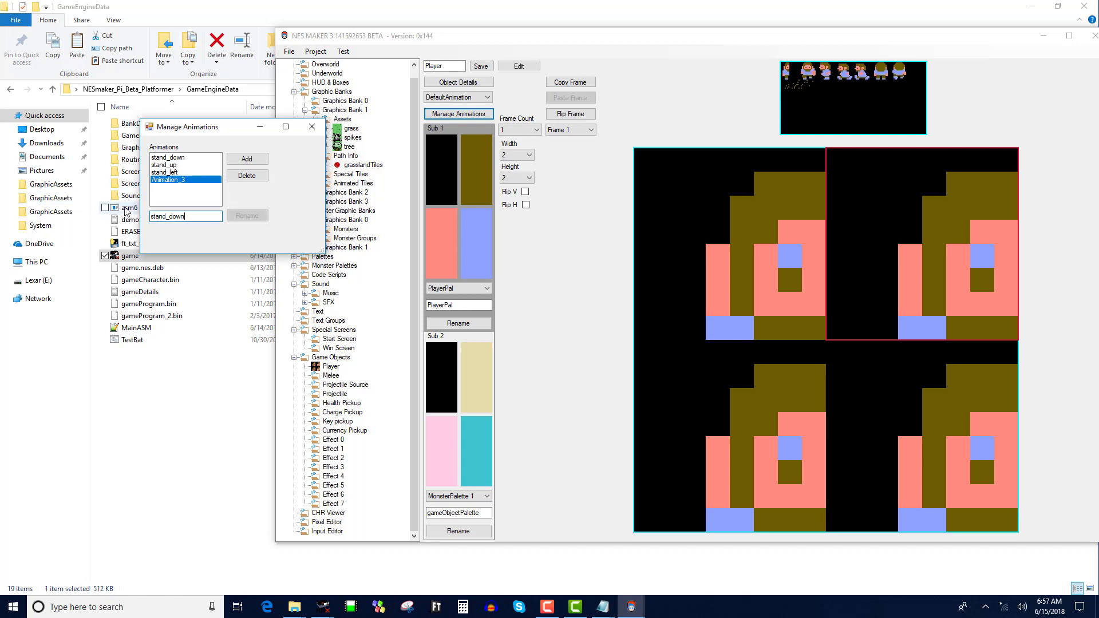
key("BackSpace")
key("BackSpace")
key("BackSpace")
key("BackSpace")
type("right")
left_click(247, 216)
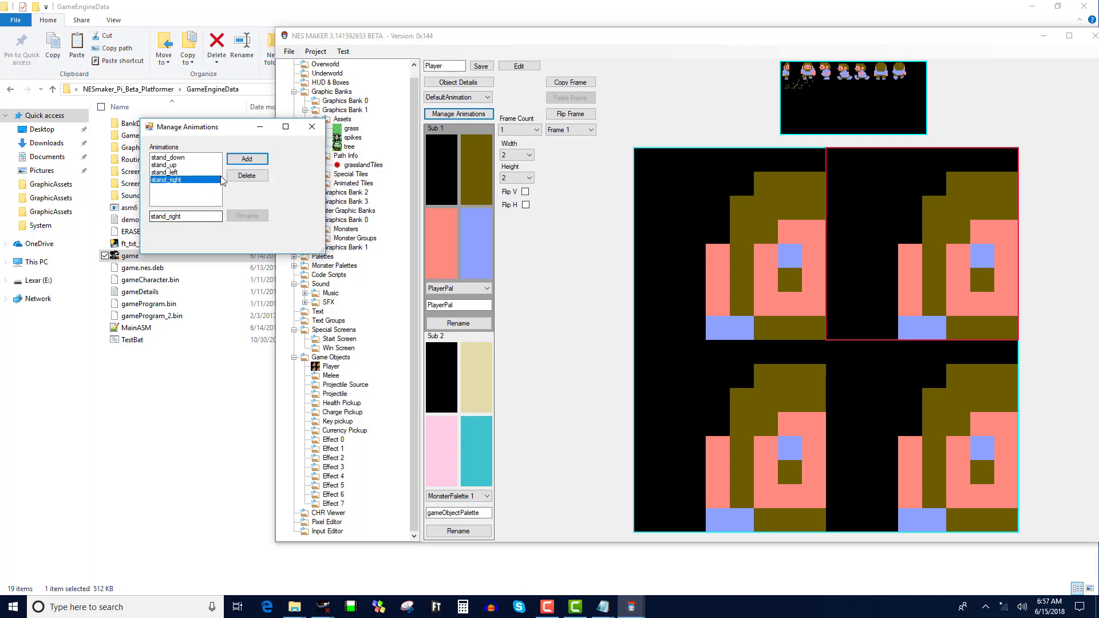
- Add a fifth animation named walk_down
left_click(247, 159)
double_click(172, 216)
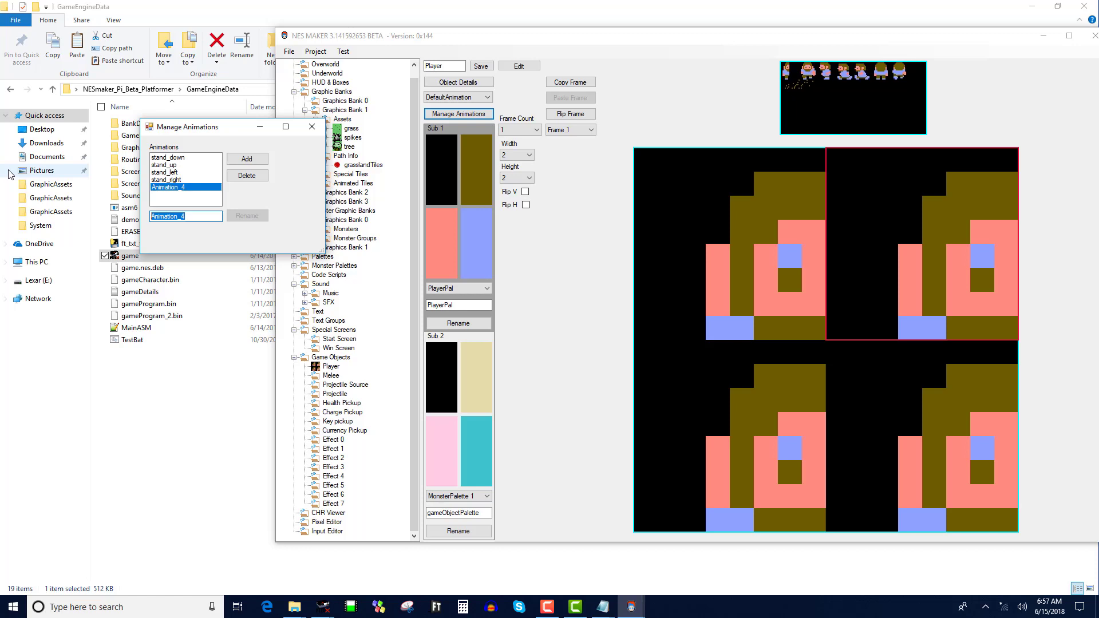
type("walk_down")
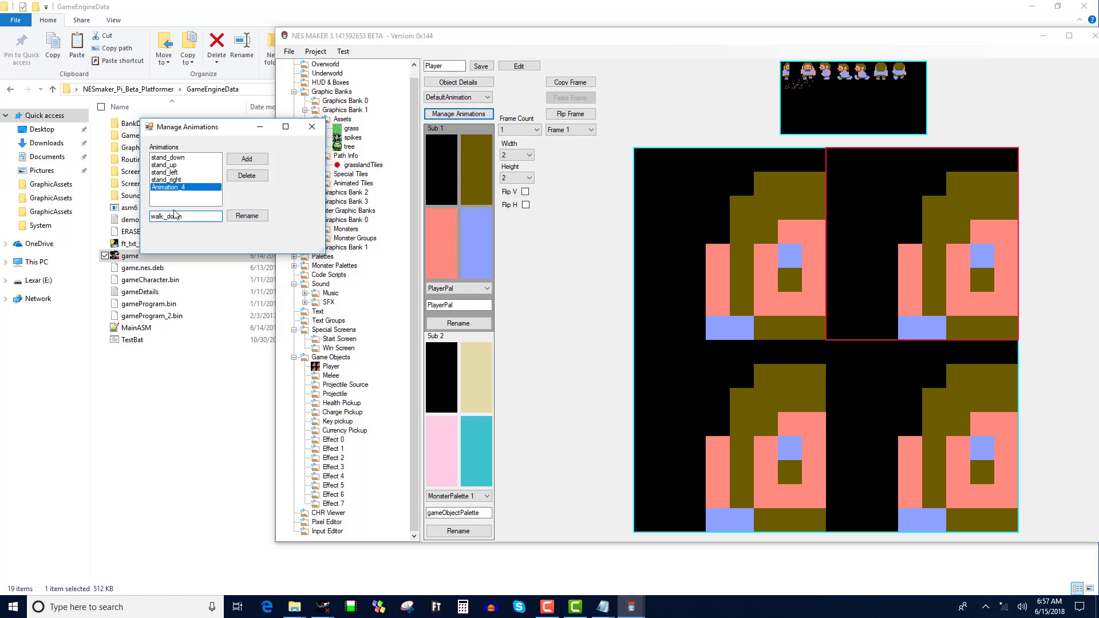
left_click(247, 215)
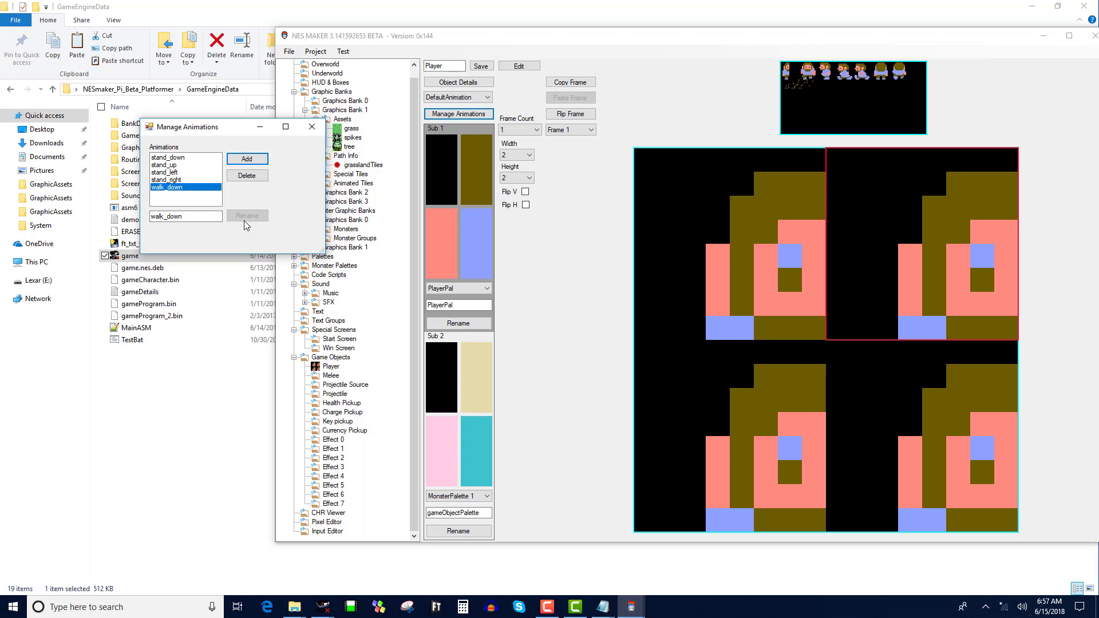
- Close the animation manager and return to editing the stand_down animation
left_click(321, 122)
left_click(471, 98)
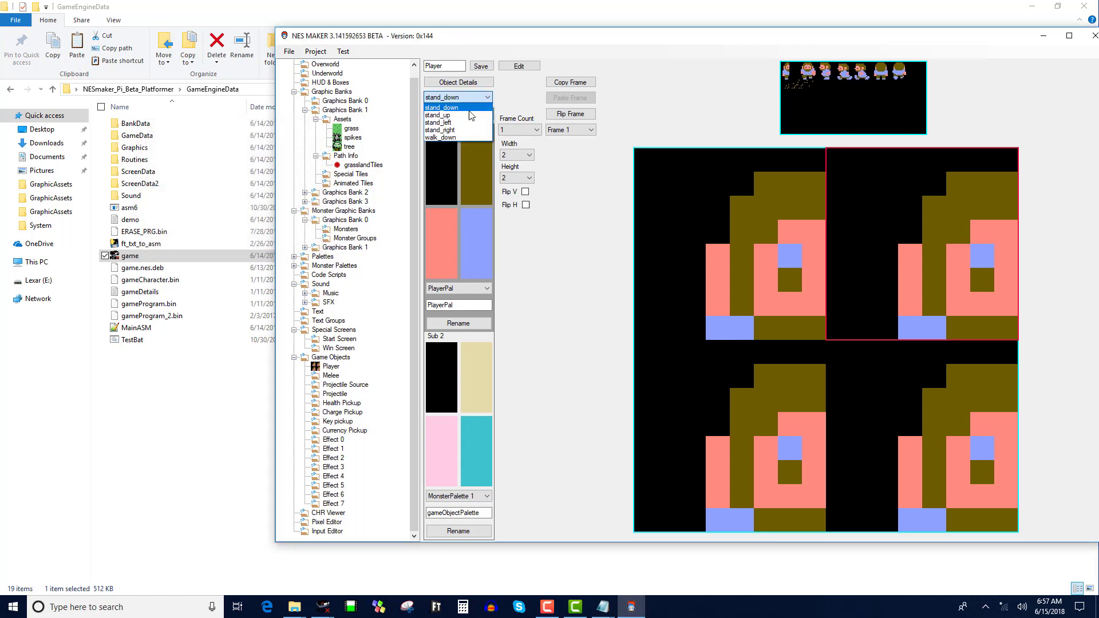
left_click(472, 114)
left_click(477, 101)
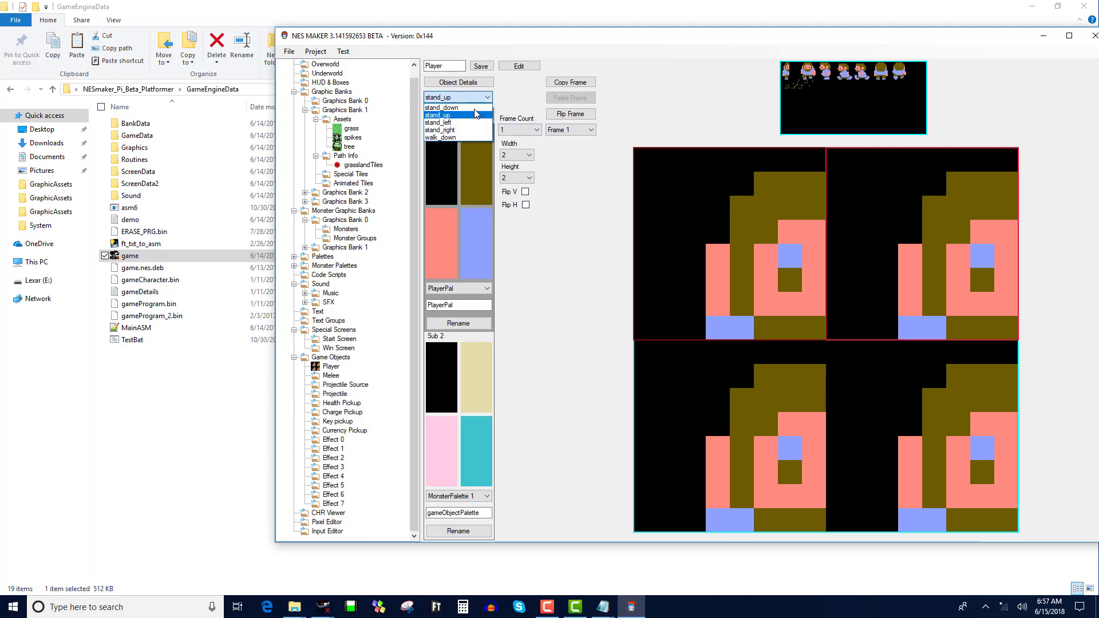
left_click(458, 106)
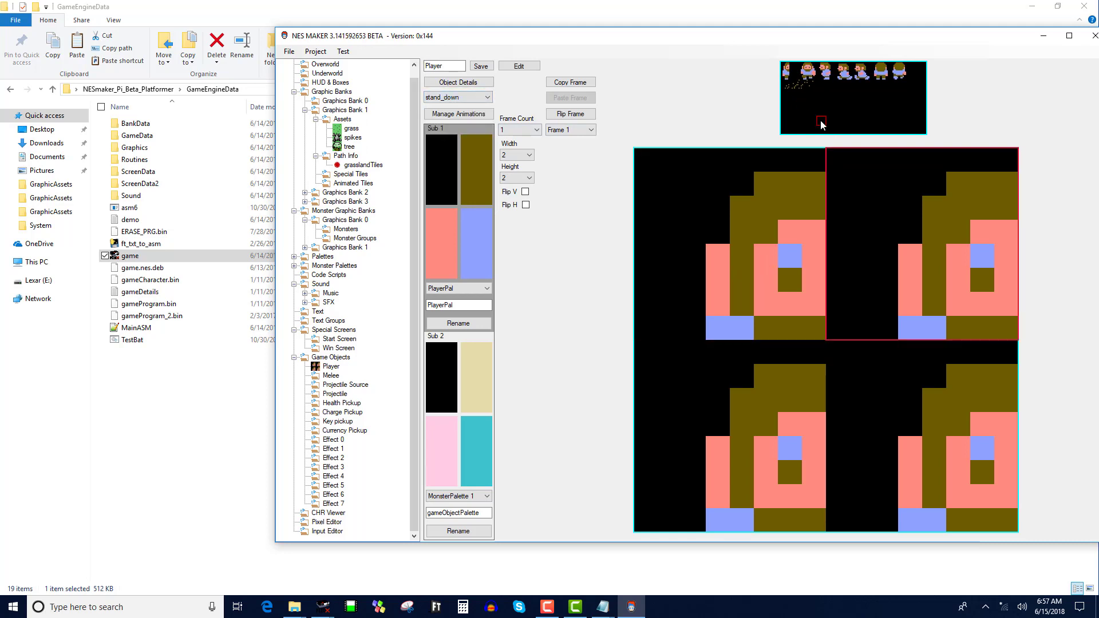
- Fill stand_down's frame with body tiles, mirroring the bottom-right tile with Flip H
left_click(837, 197)
left_click(525, 205)
left_click(526, 205)
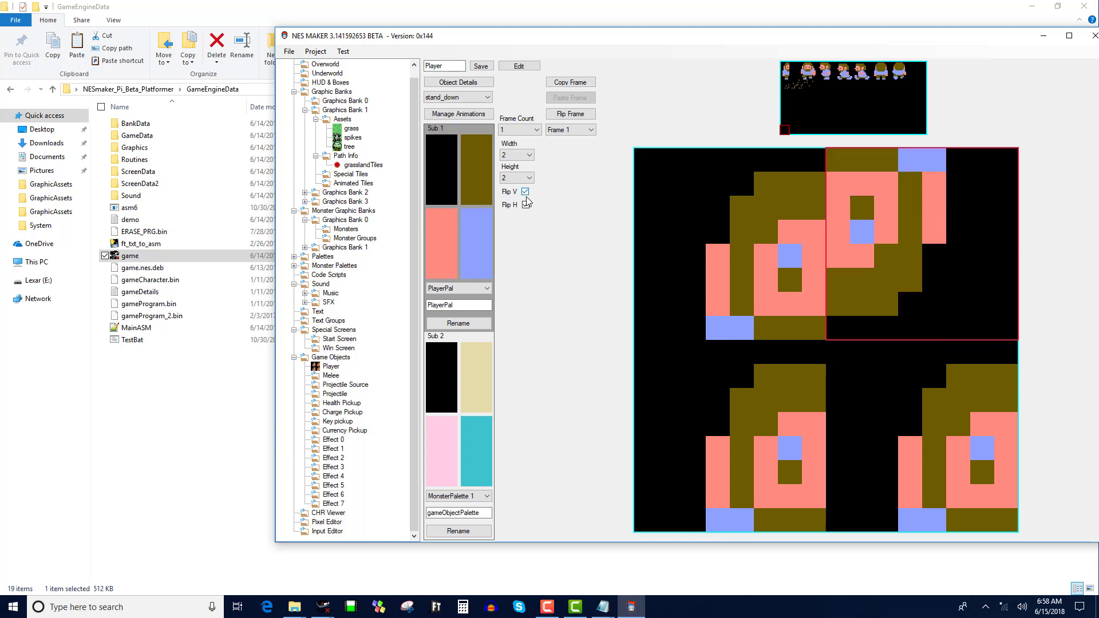
left_click(785, 83)
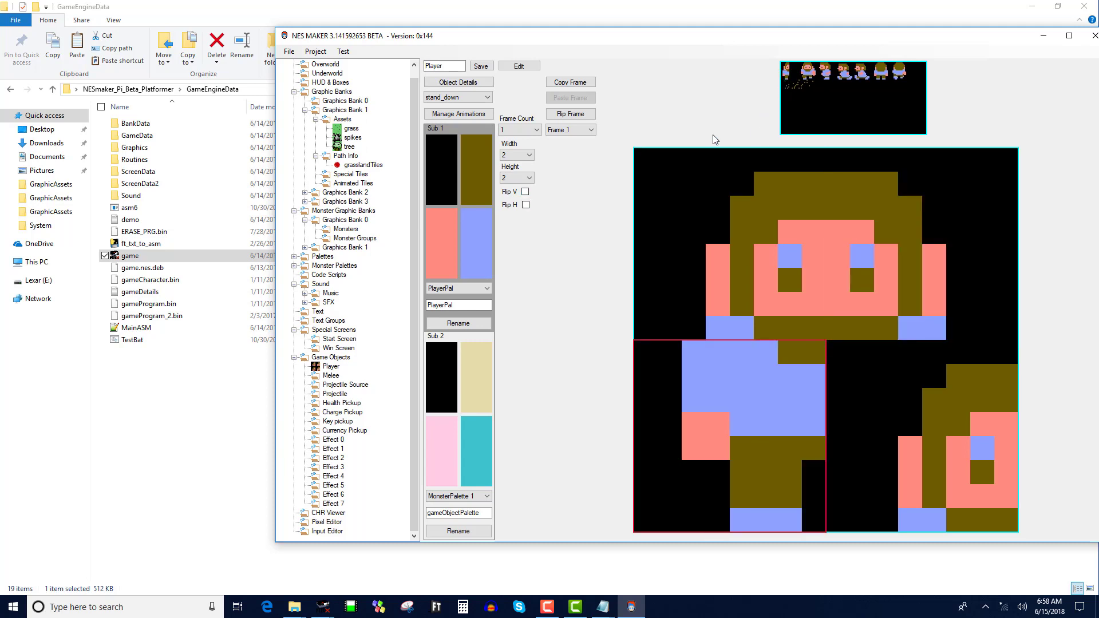
left_click(525, 204)
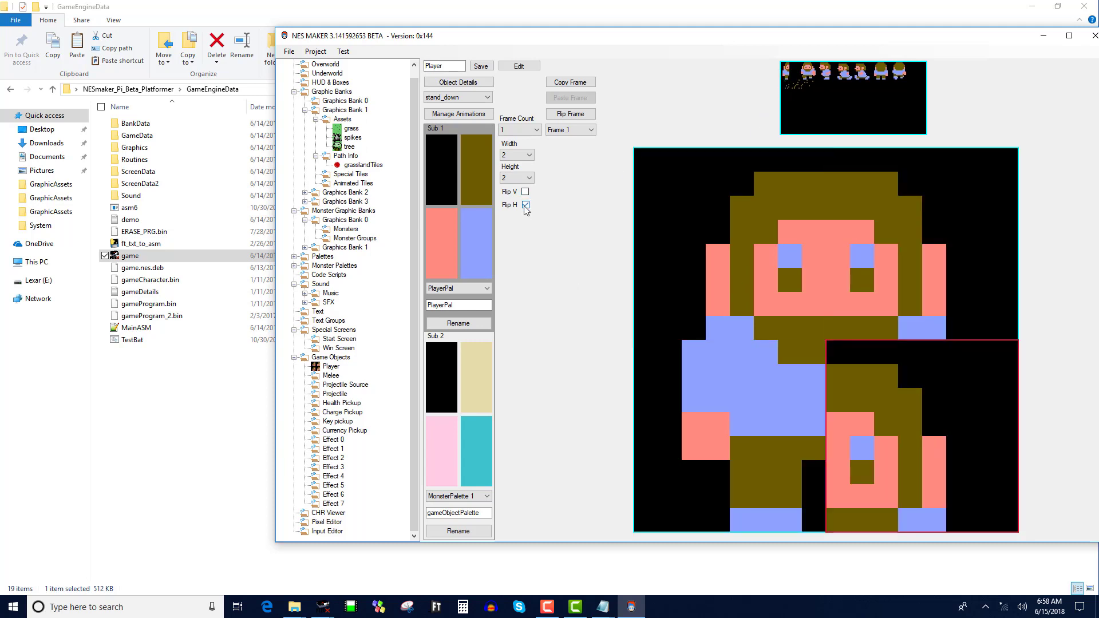
left_click(788, 81)
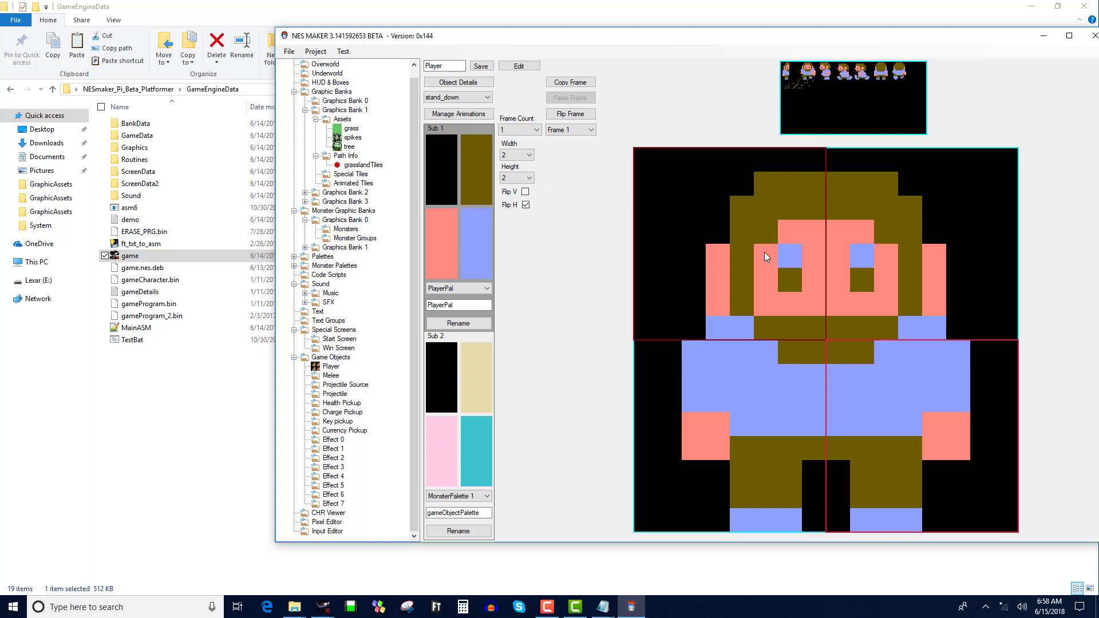
left_click(705, 370)
left_click(795, 268)
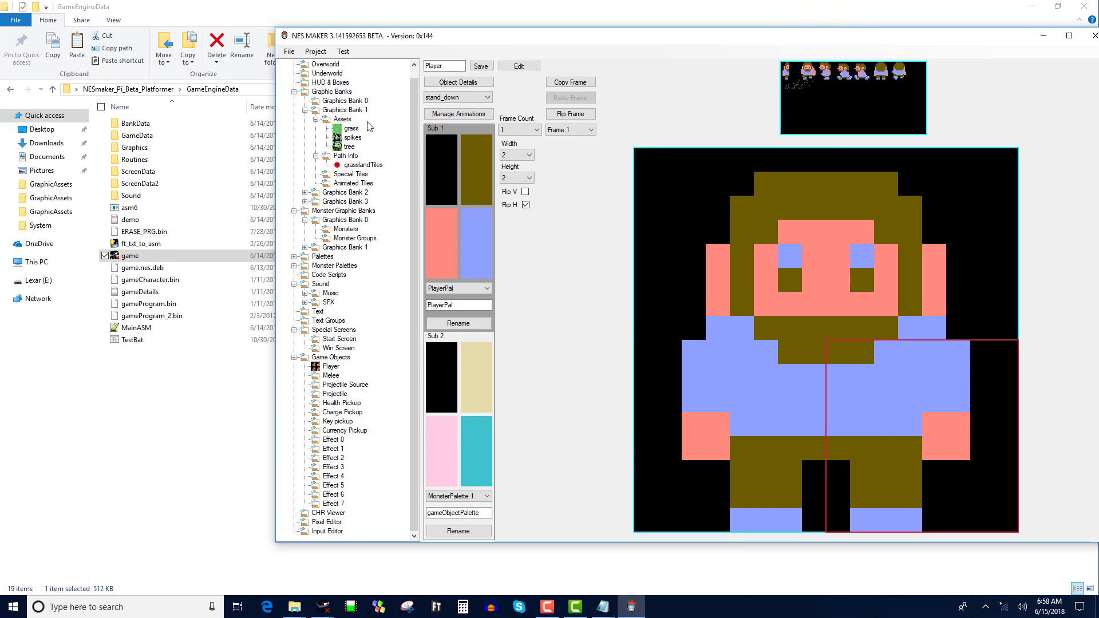
- Switch to the walk_down animation and set its Frame Count to 2
left_click(485, 98)
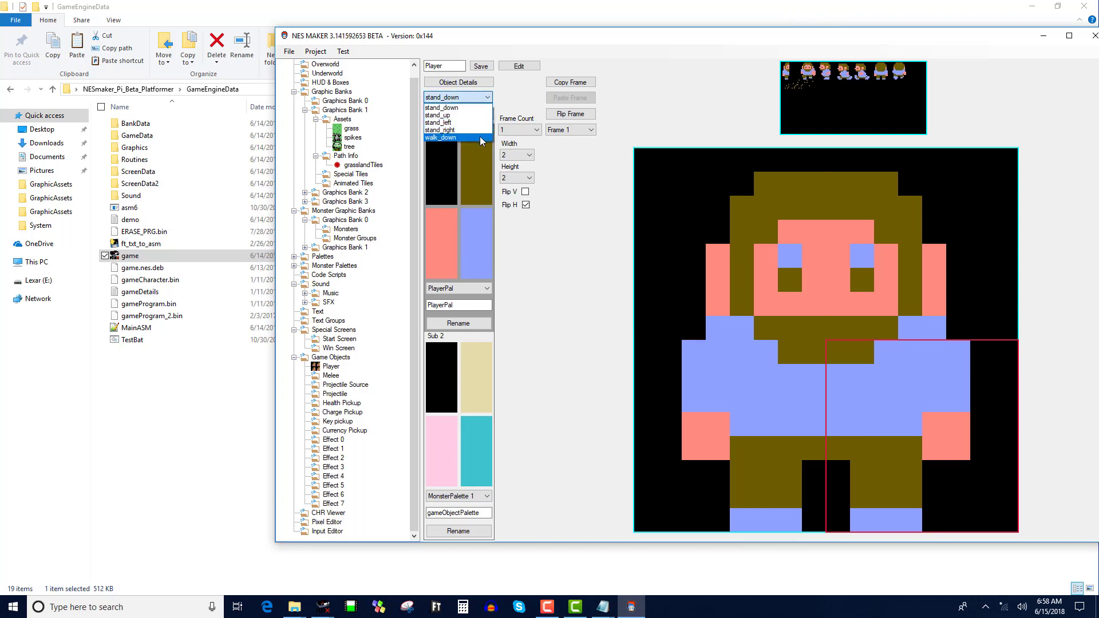
left_click(482, 141)
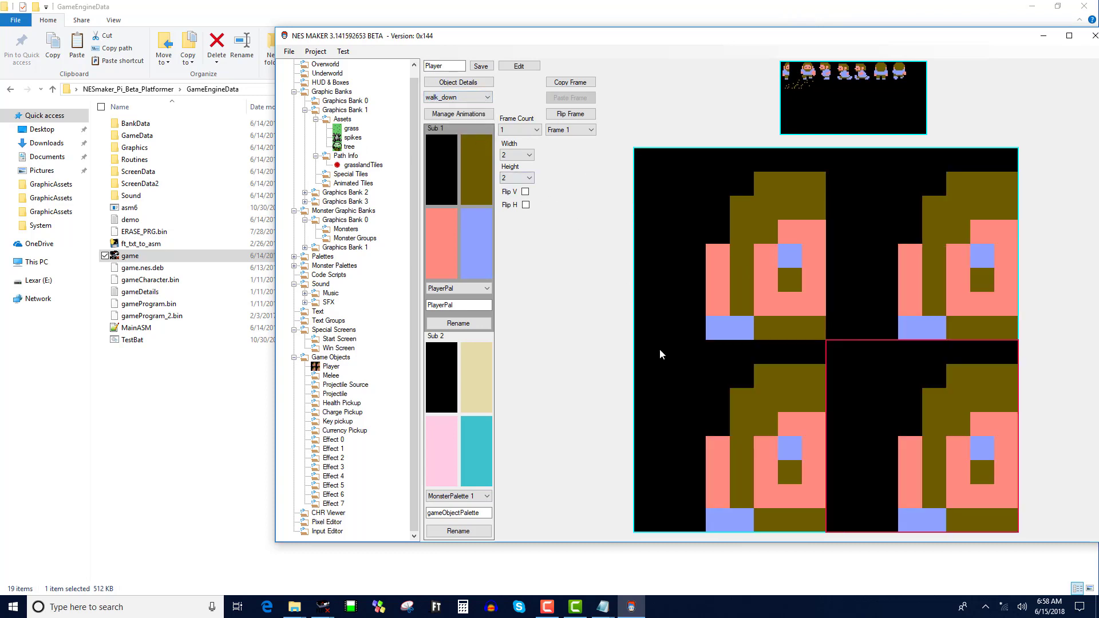
left_click(535, 130)
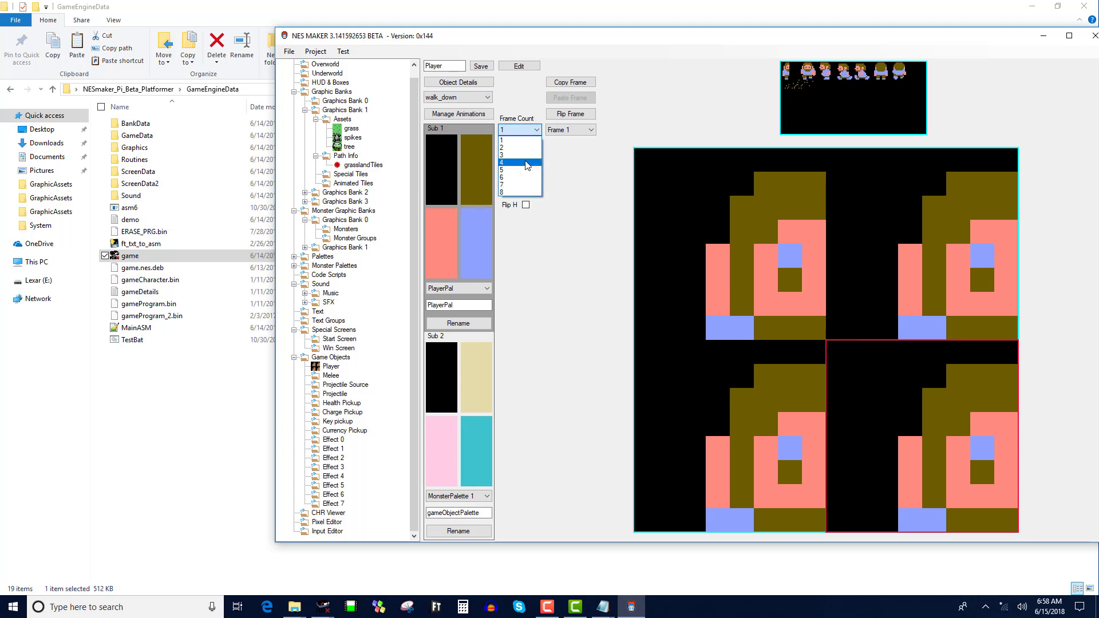
left_click(526, 149)
left_click(707, 210)
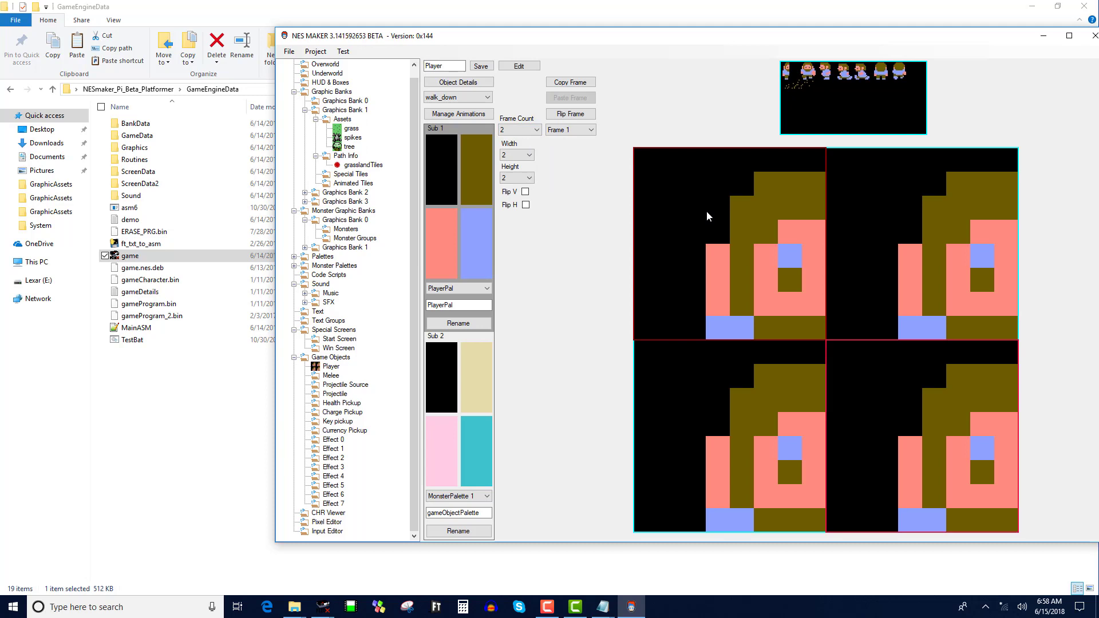
- Fill Frame 1 with head, mirrored head, stepping body and hand tiles, then copy it
left_click(573, 130)
left_click(800, 72)
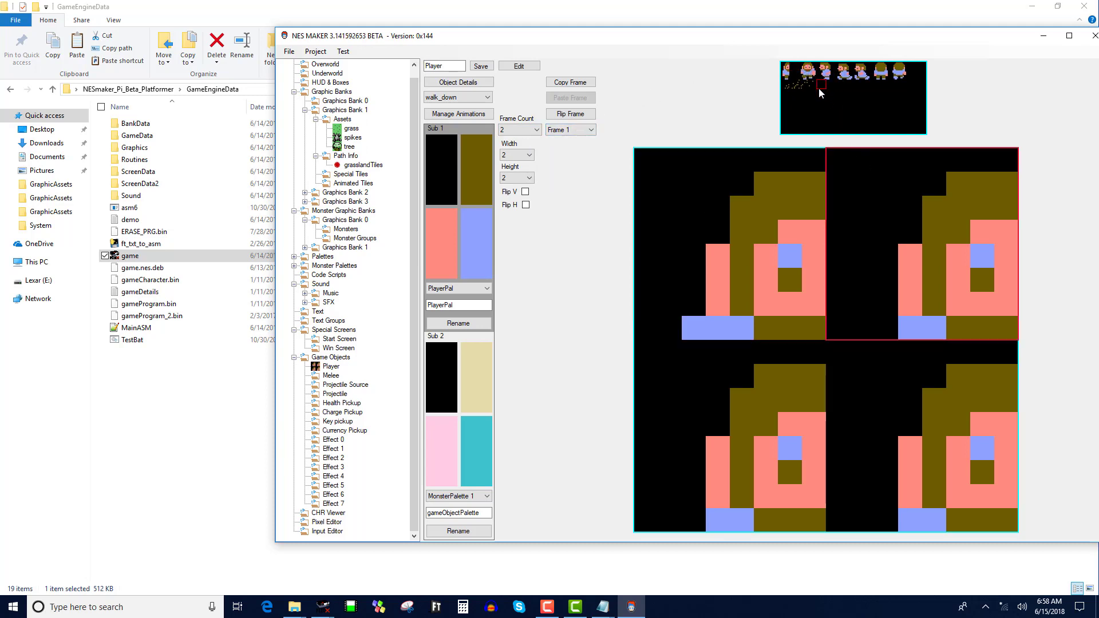
left_click(810, 64)
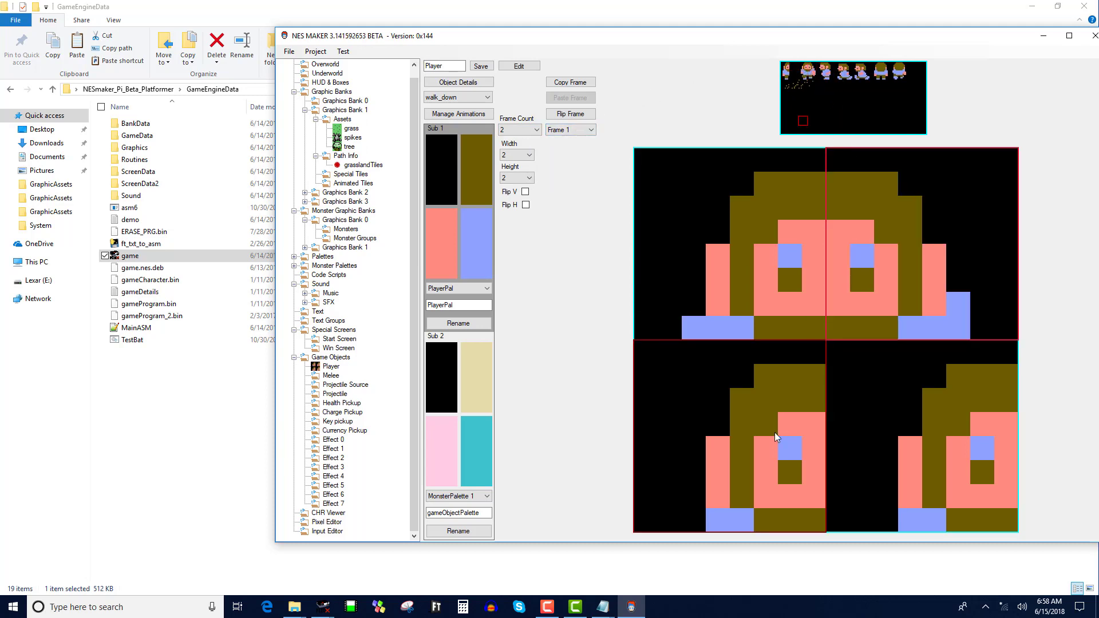
left_click(803, 78)
left_click(812, 75)
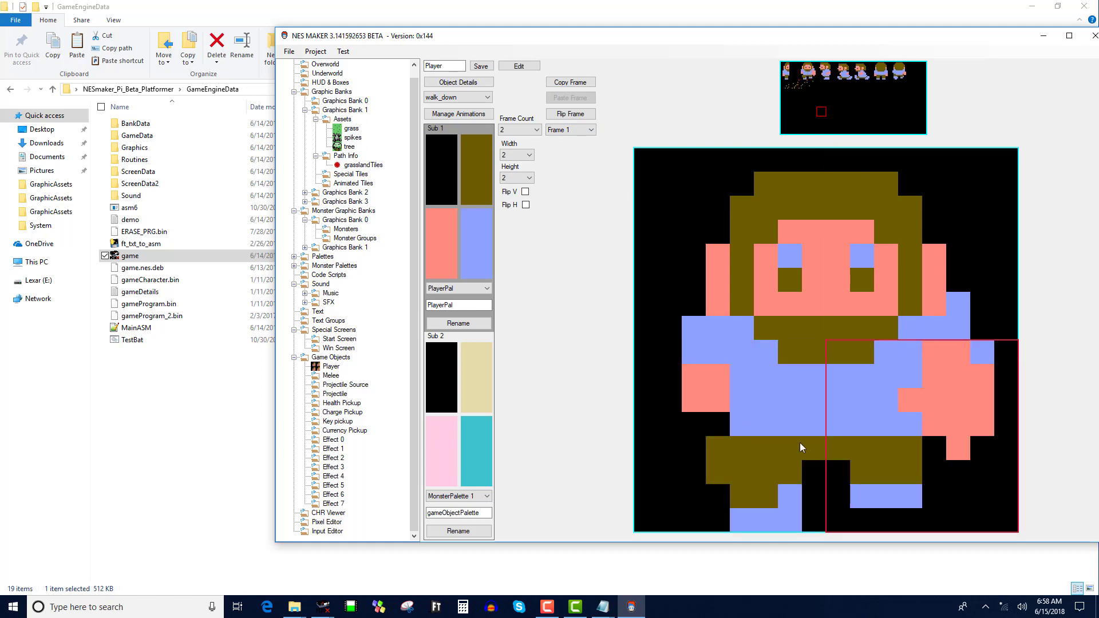
left_click(585, 85)
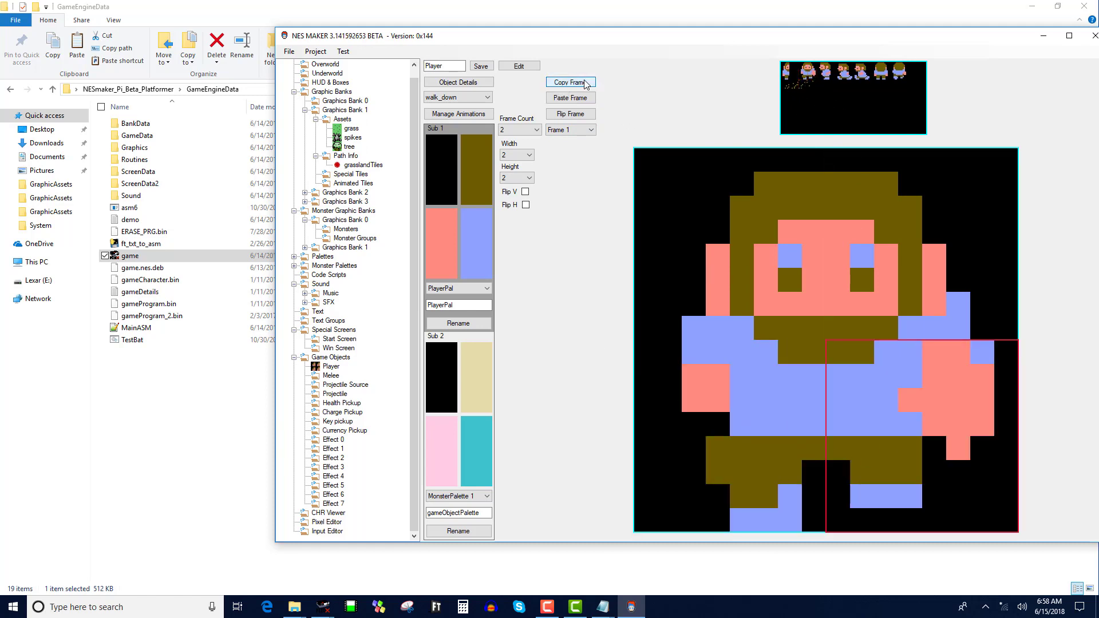
- Paste the copied frame into Frame 2, flip it horizontally, then return to Frame 1
left_click(569, 133)
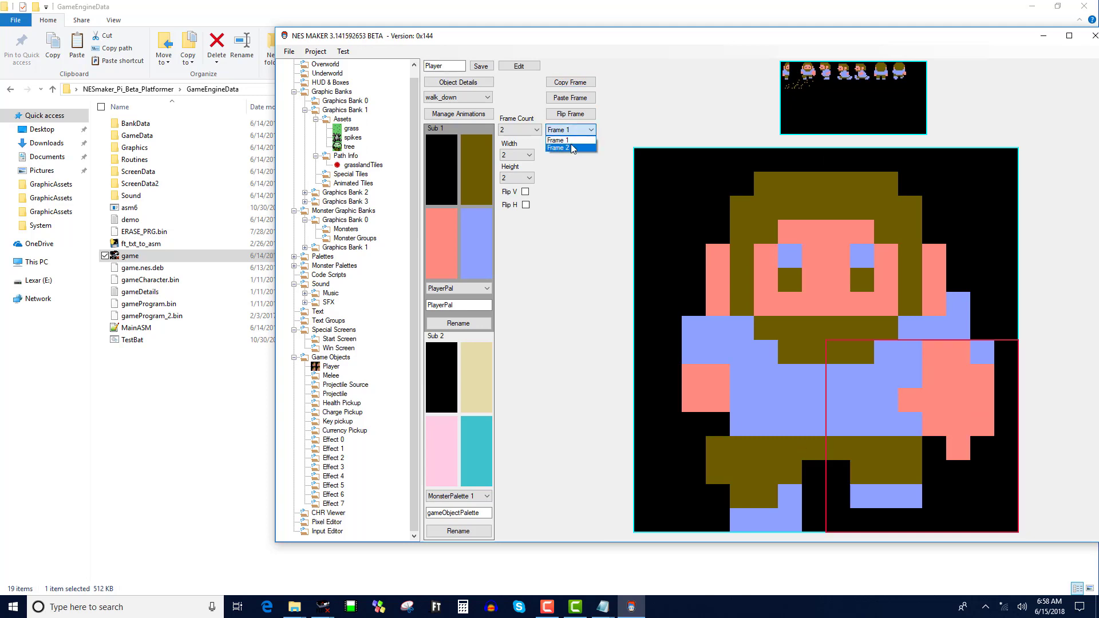
left_click(572, 148)
left_click(570, 98)
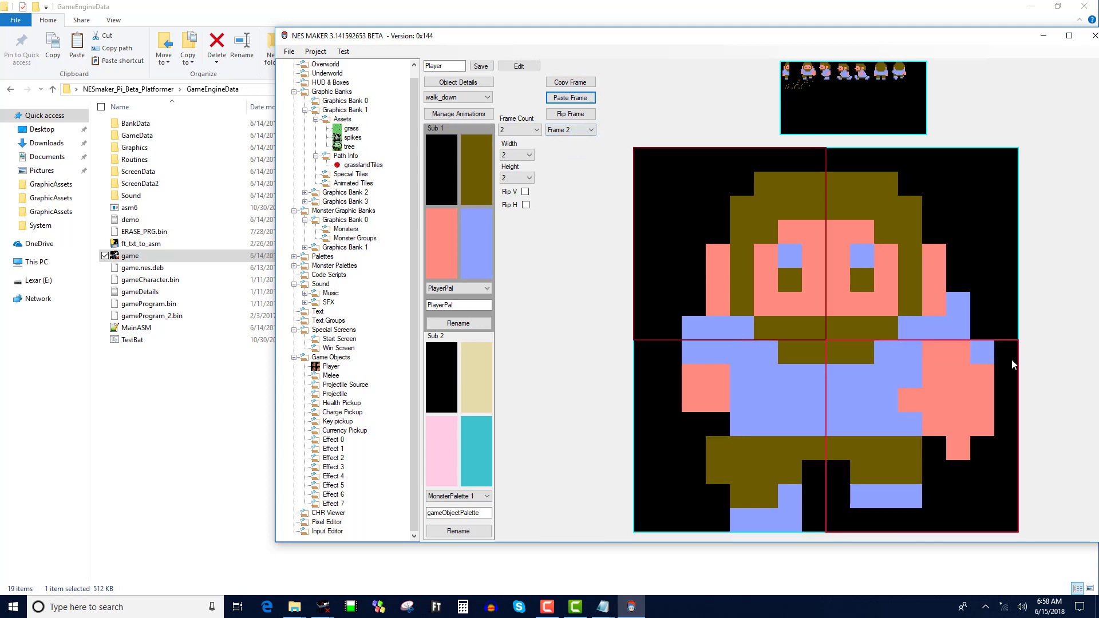
left_click(592, 115)
left_click(591, 130)
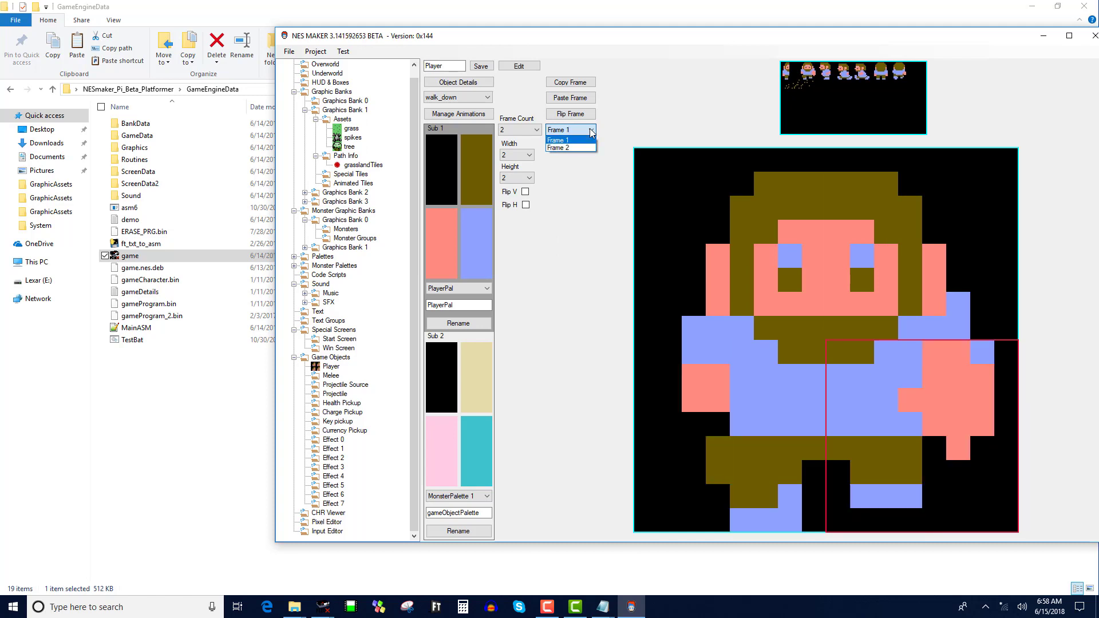
key("Up")
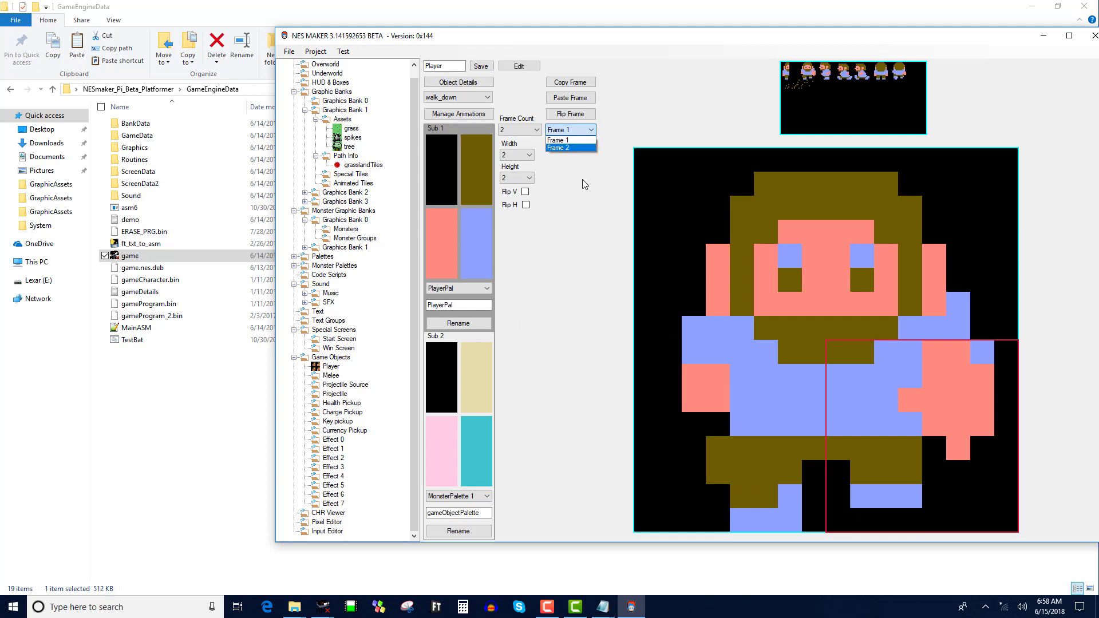
left_click(552, 223)
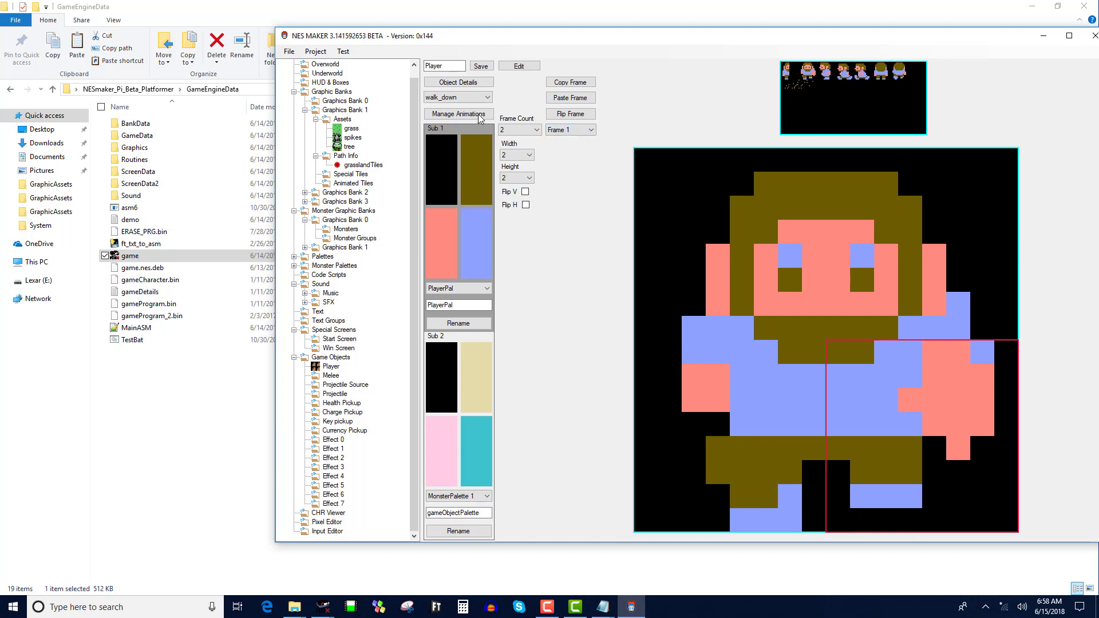
- Open Object Details, place the Monster Animation Info window beside the canvas, and rename Default
left_click(475, 83)
left_click_drag(298, 125, 702, 269)
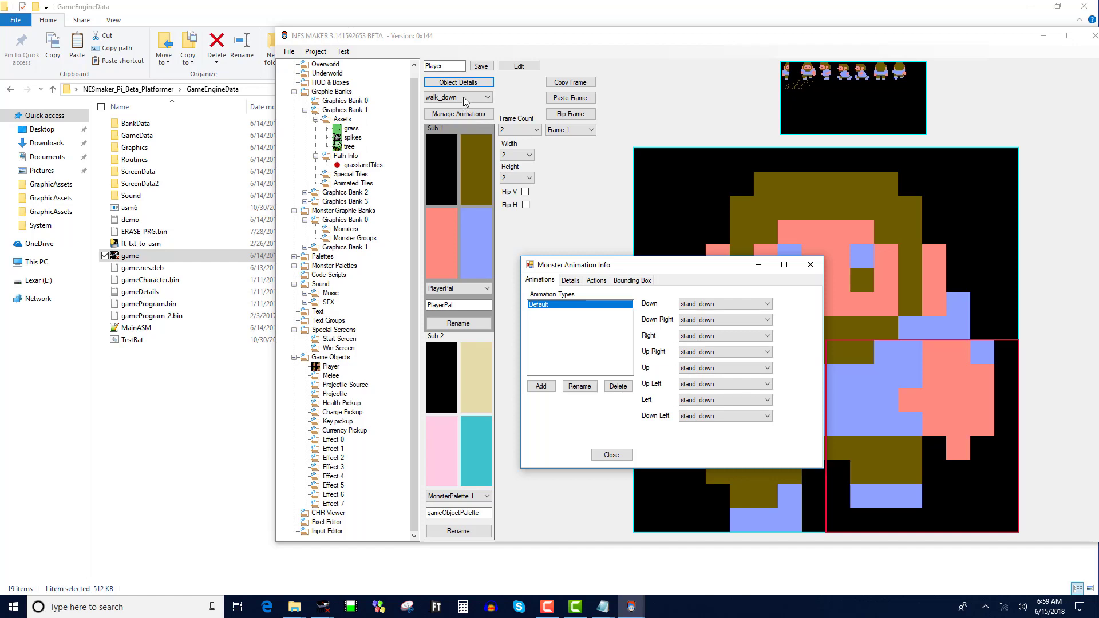
left_click(580, 386)
- Rename the Default animation type to Stand and add a second type named Walk
type("Stand")
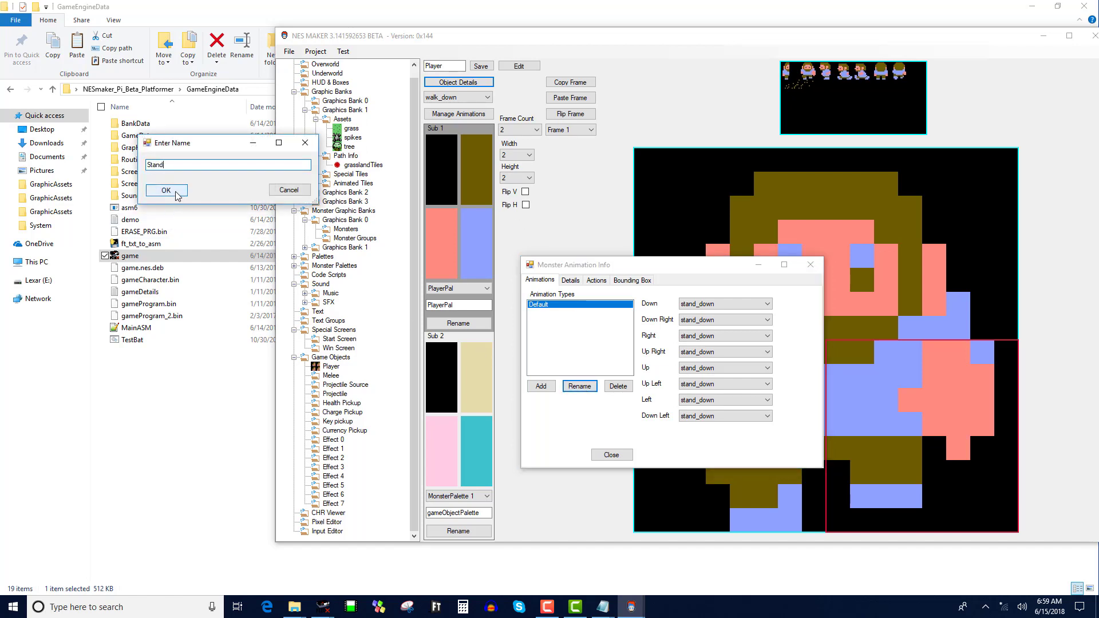
left_click(166, 190)
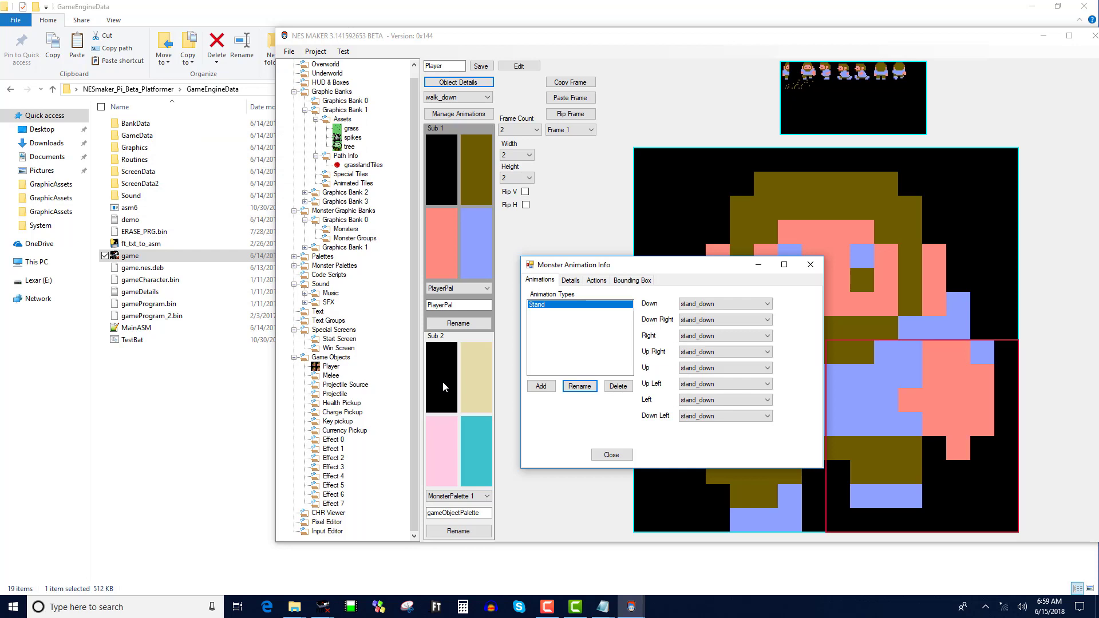
left_click(542, 386)
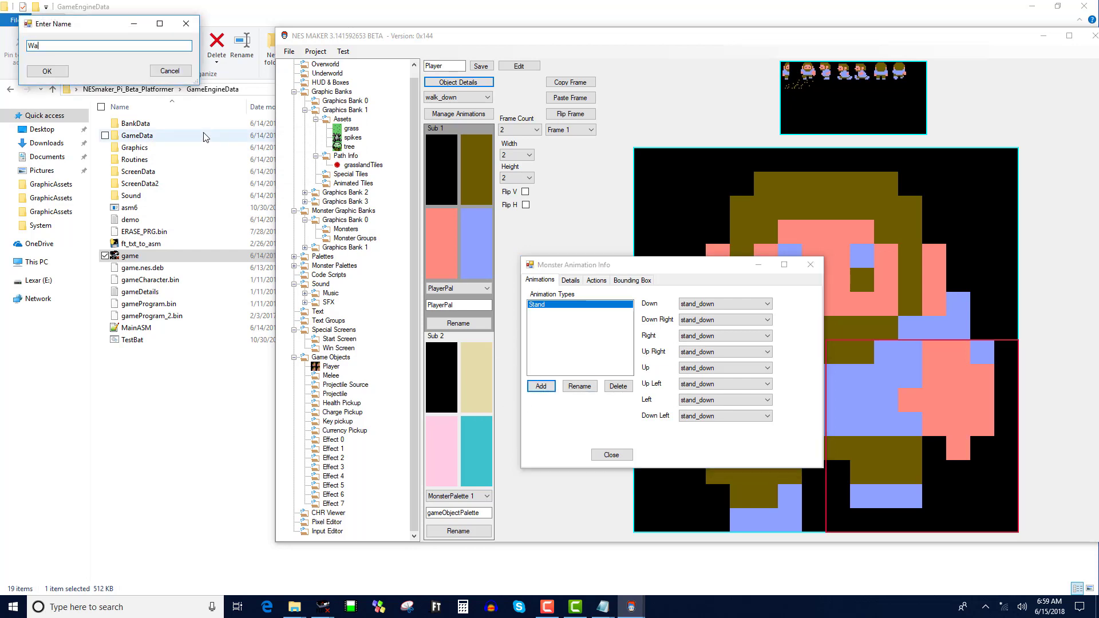
type("Walk")
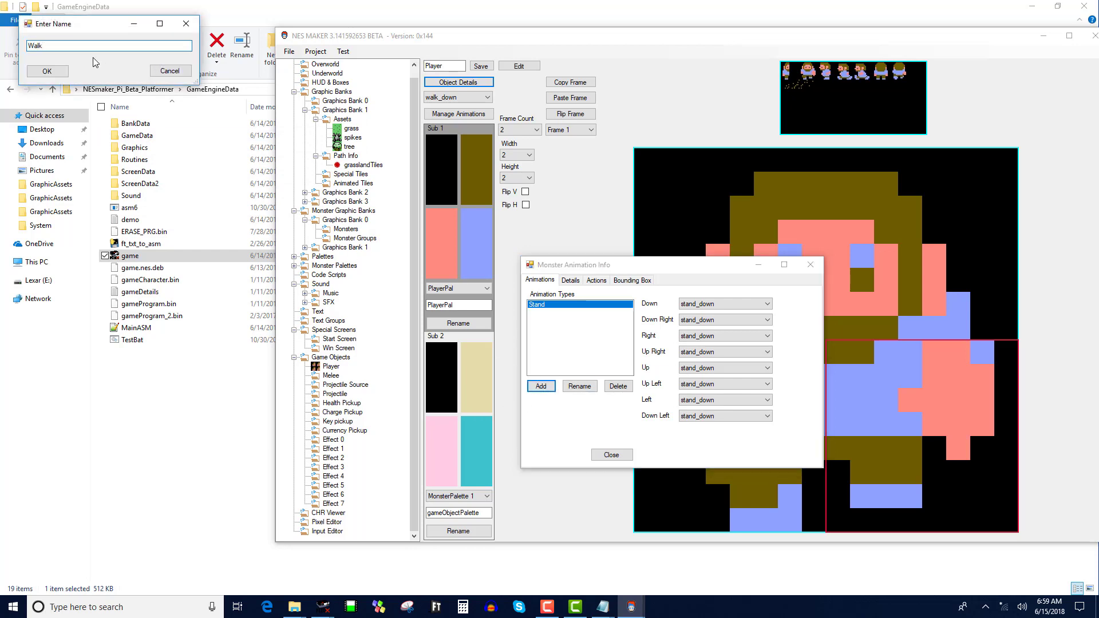
left_click(47, 71)
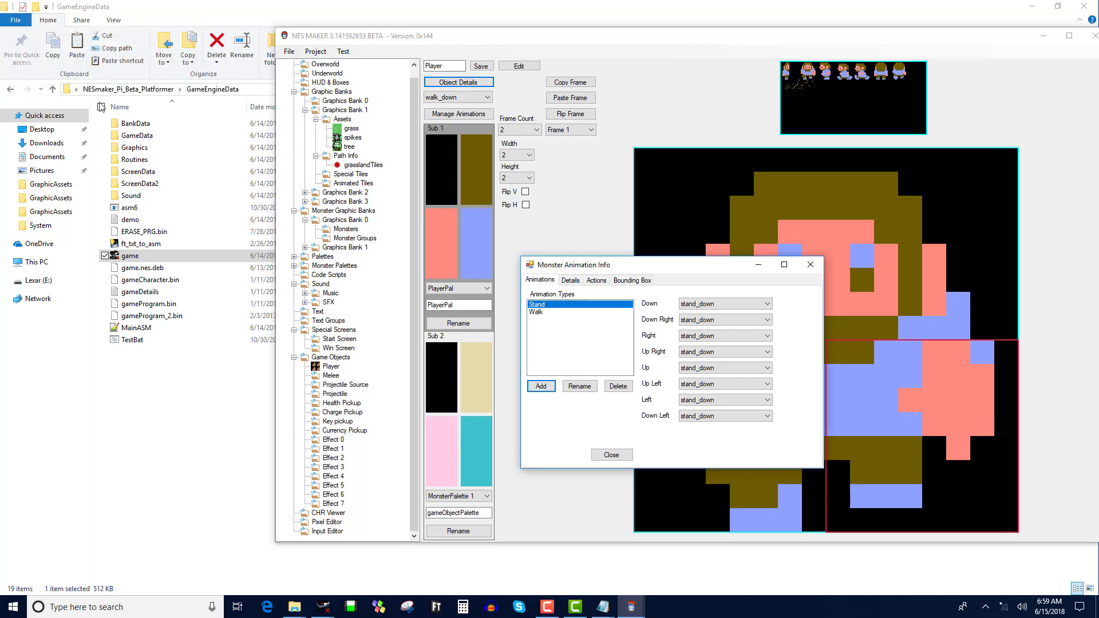
- Map Stand's Down to stand_down, Down Right/Right/Up Right to stand_right, and Up to stand_up
left_click(697, 309)
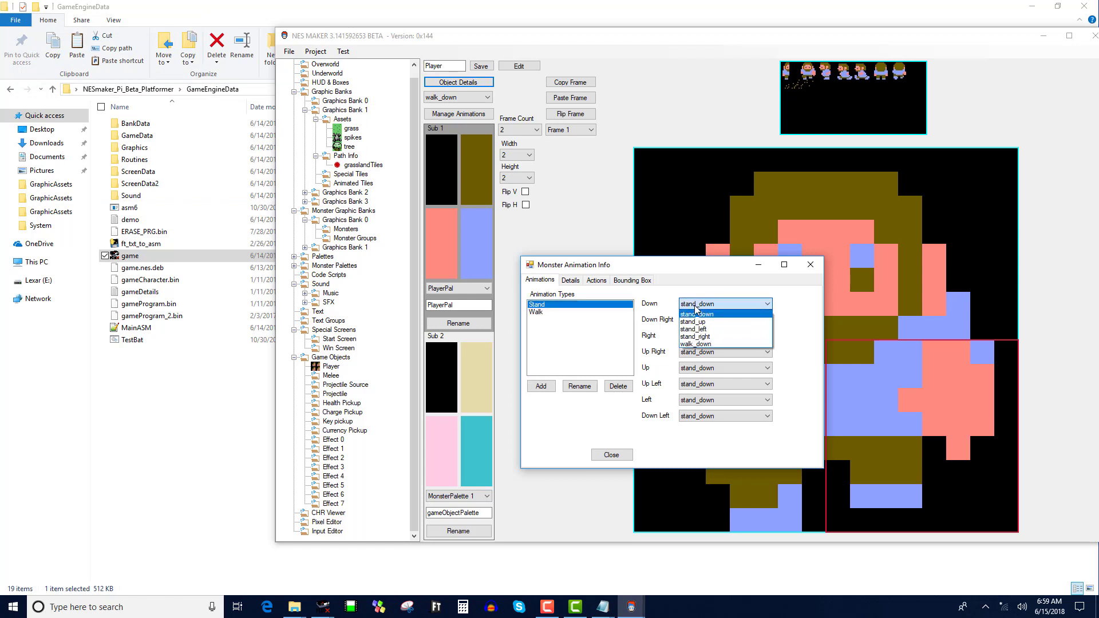
left_click(701, 316)
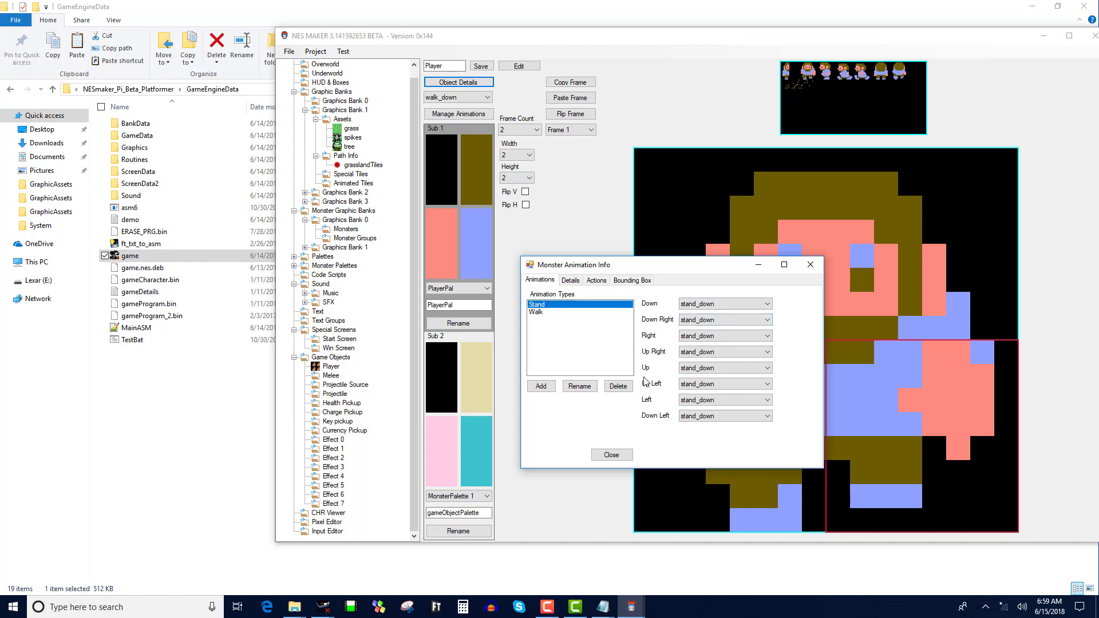
left_click(714, 321)
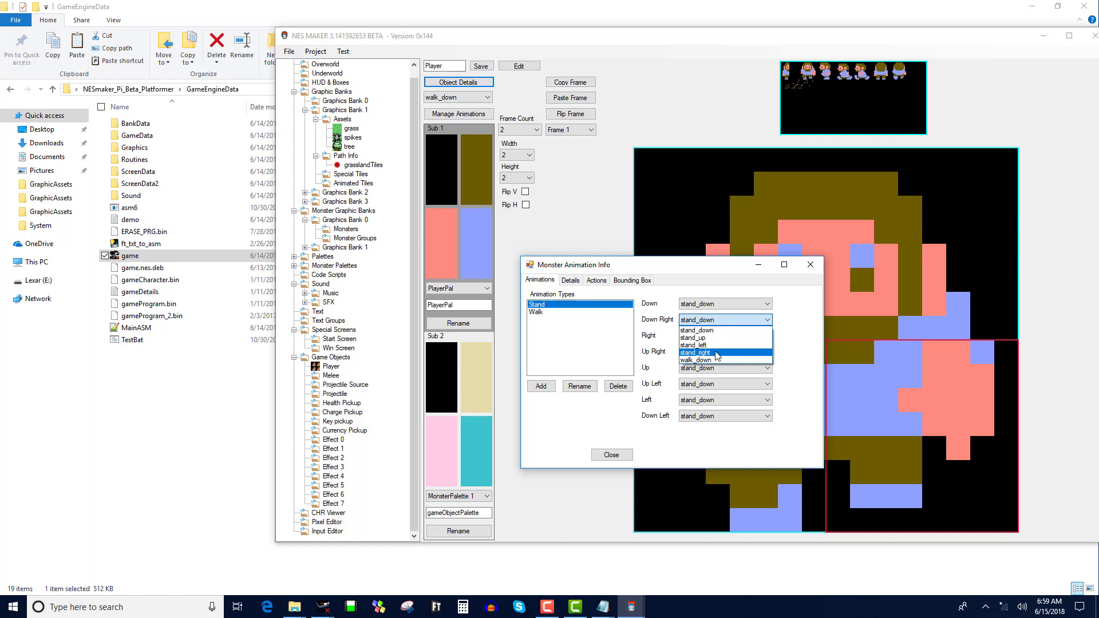
left_click(715, 339)
left_click(714, 337)
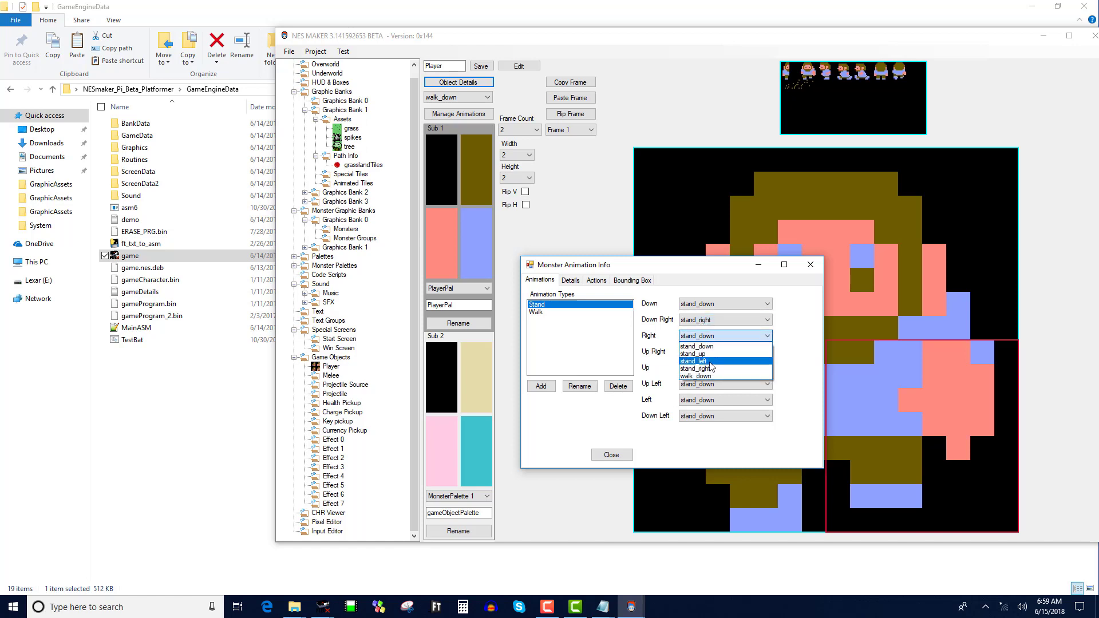
left_click(709, 367)
left_click(714, 352)
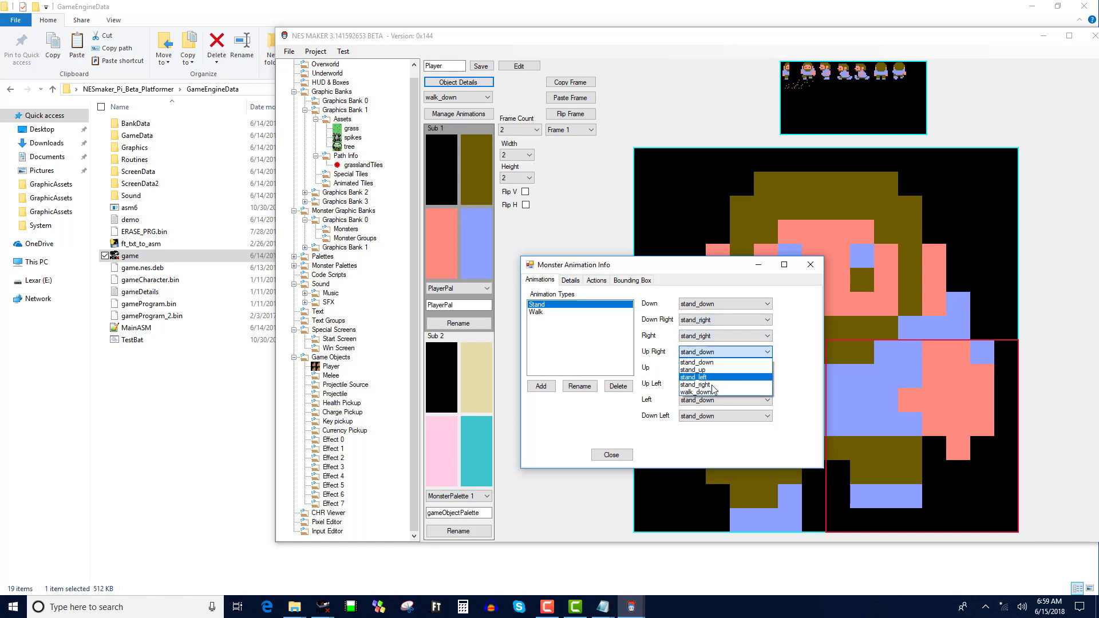
left_click(713, 382)
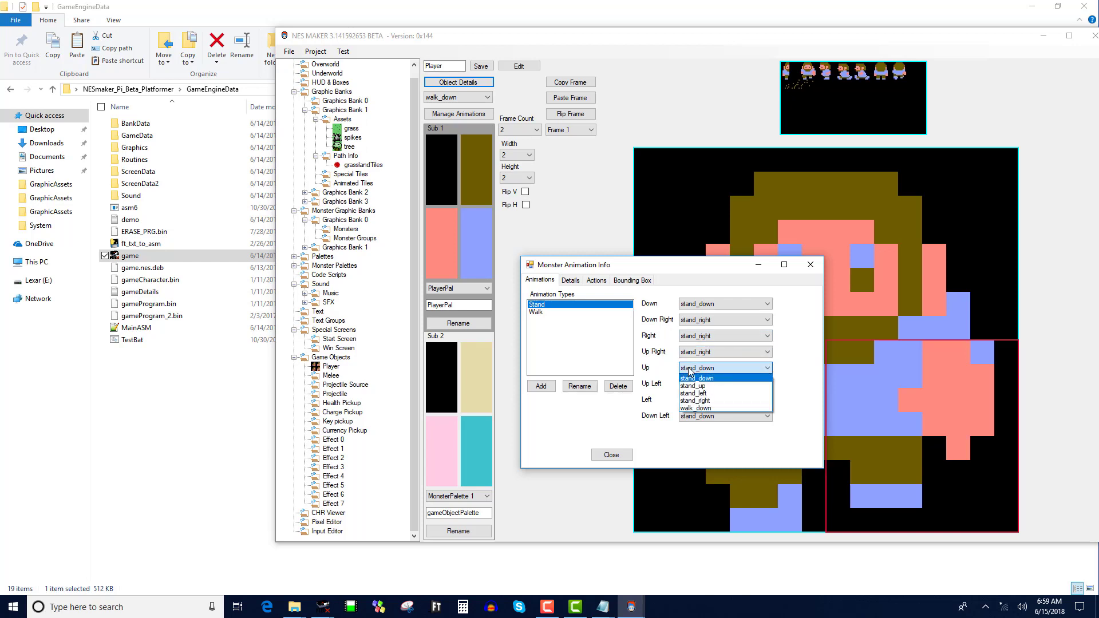
left_click(693, 386)
- Map Stand's Up Left, Left and Down Left directions to stand_left
left_click(701, 384)
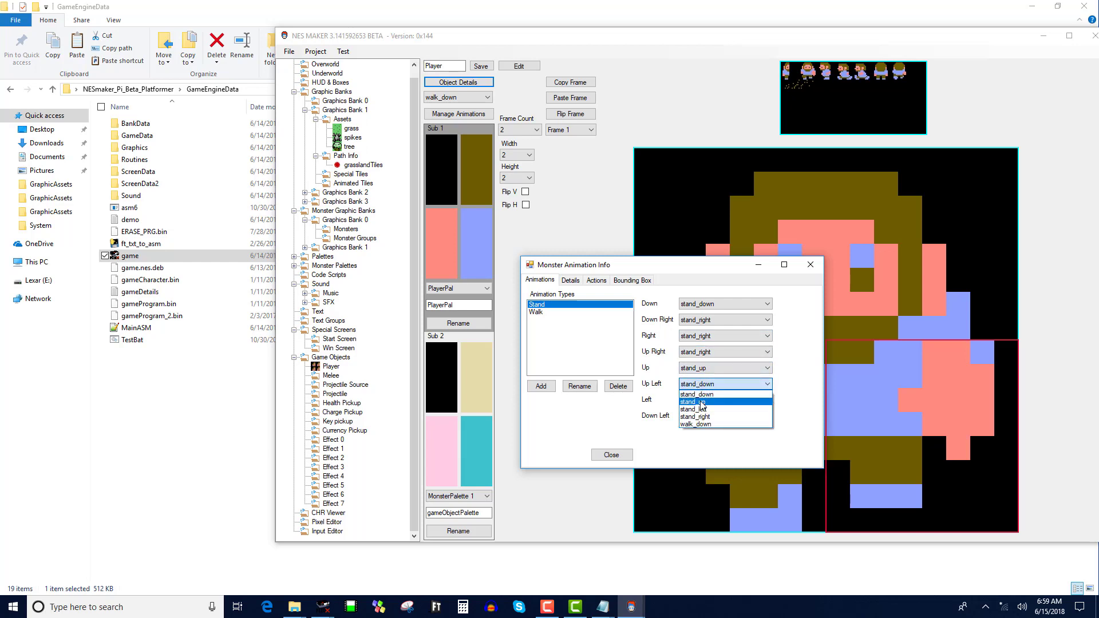
left_click(698, 410)
left_click(707, 400)
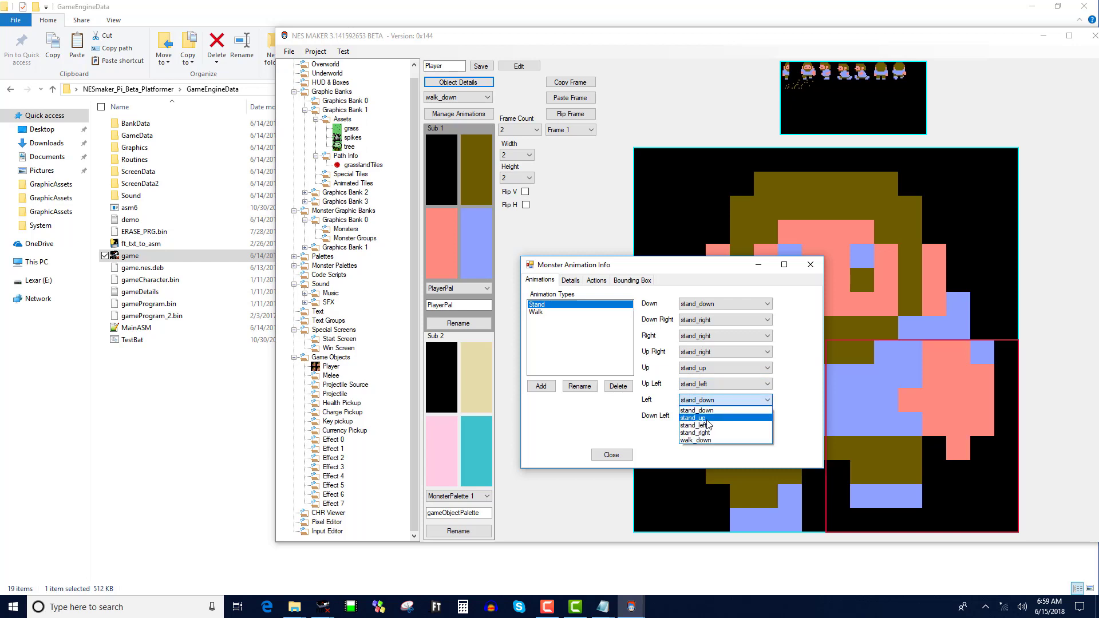
left_click(708, 426)
left_click(706, 416)
left_click(698, 441)
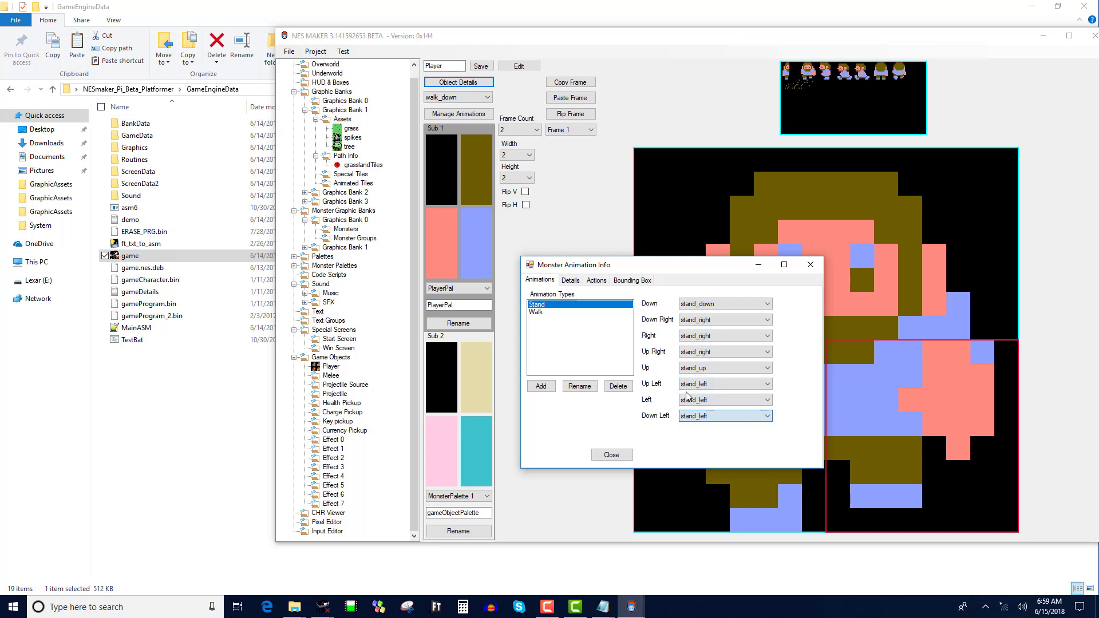
key("Tab")
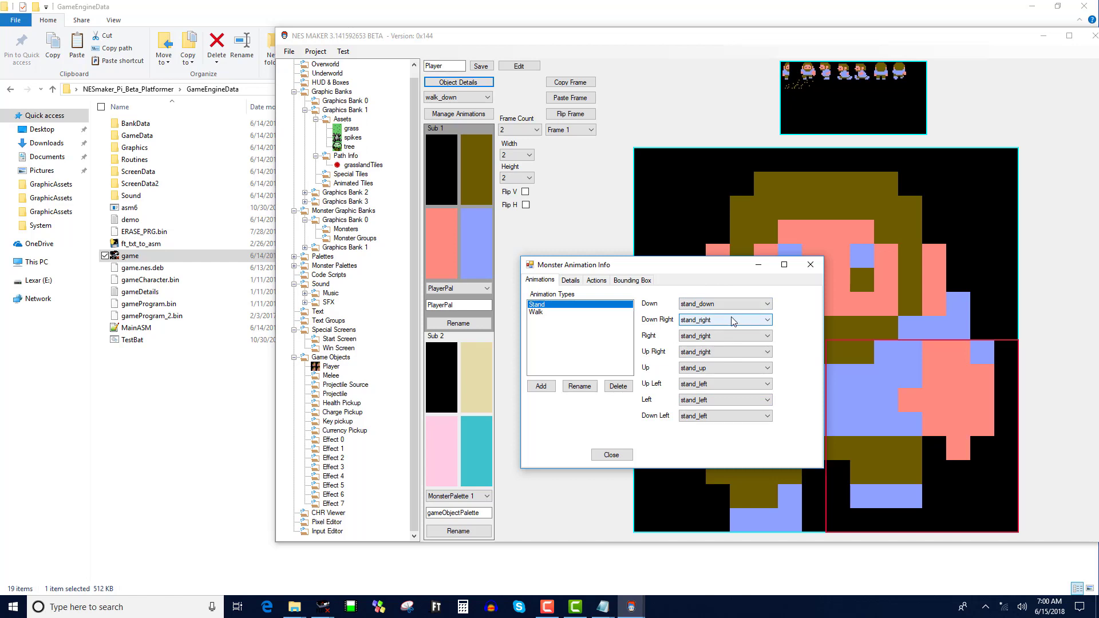
- Select the Walk animation type and set its Down direction to walk_down
left_click(548, 313)
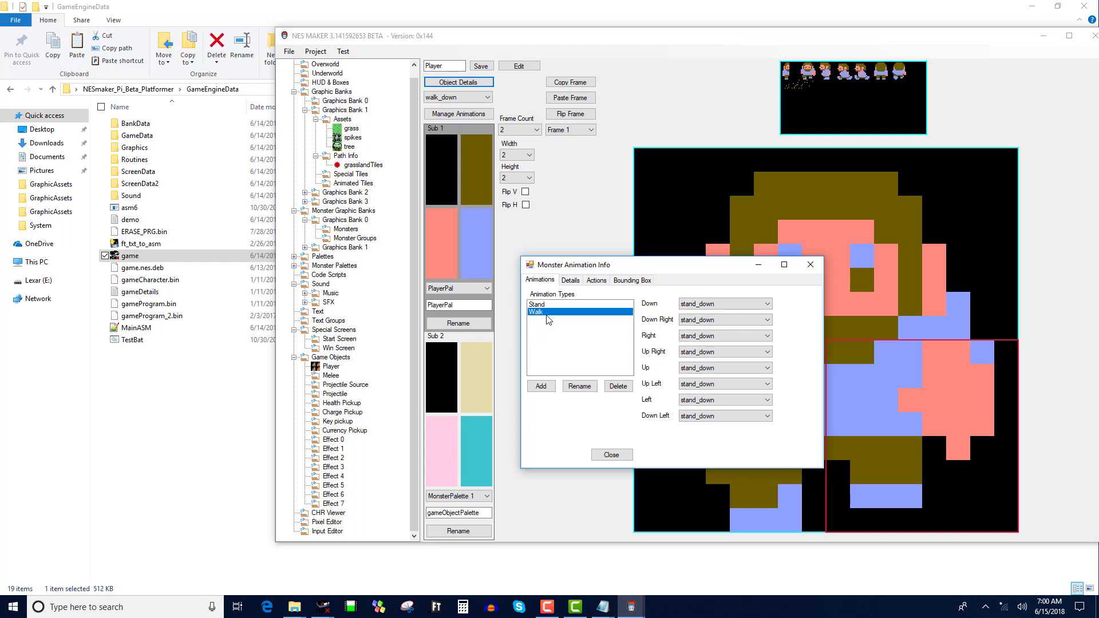
left_click(707, 304)
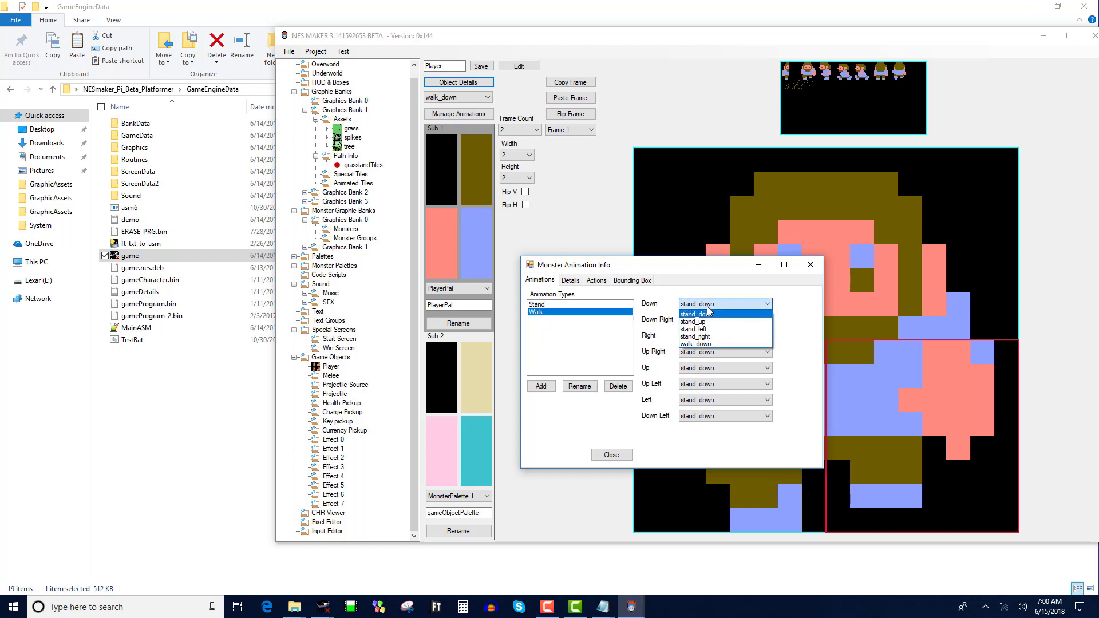
left_click(726, 345)
left_click(757, 321)
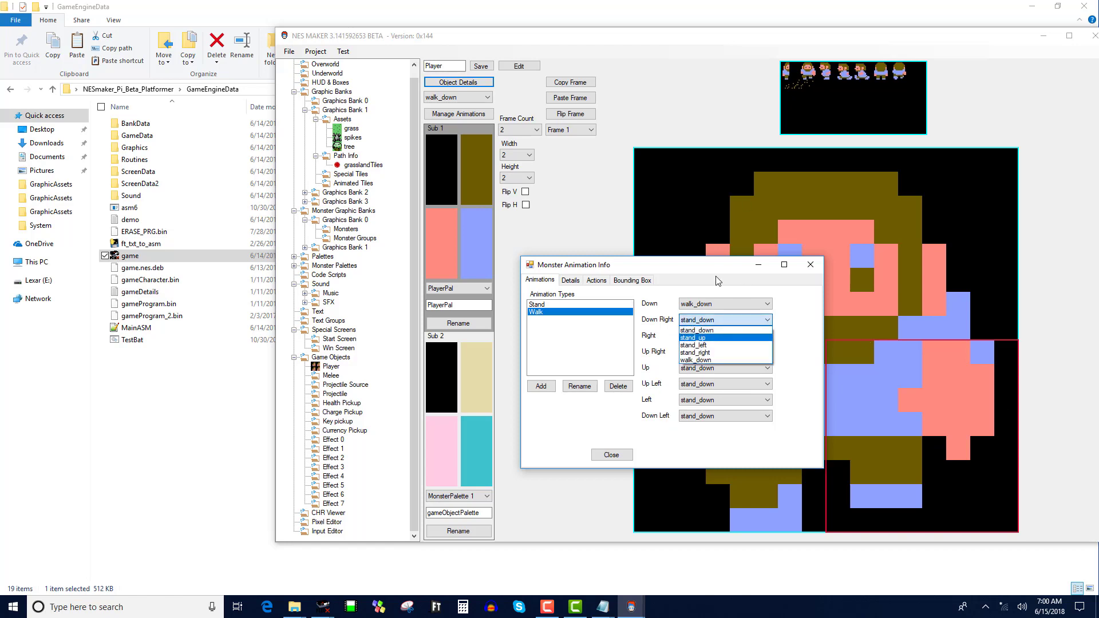
left_click(618, 362)
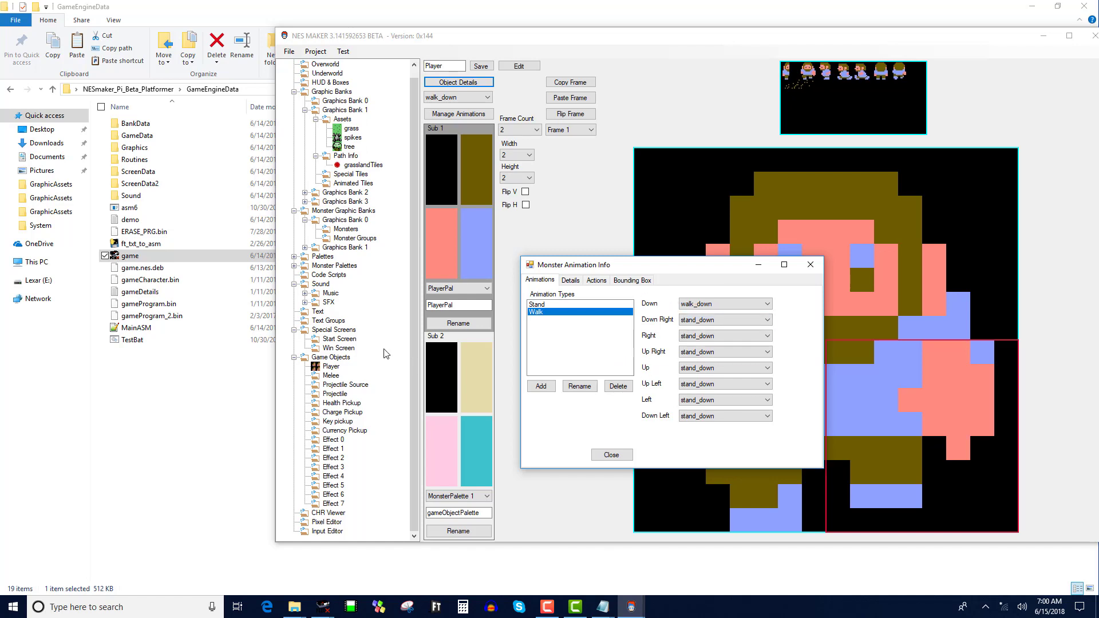
left_click(595, 305)
left_click(595, 312)
left_click(583, 318)
- Open the Player's Actions settings and look through action steps 0 to 3
left_click(598, 282)
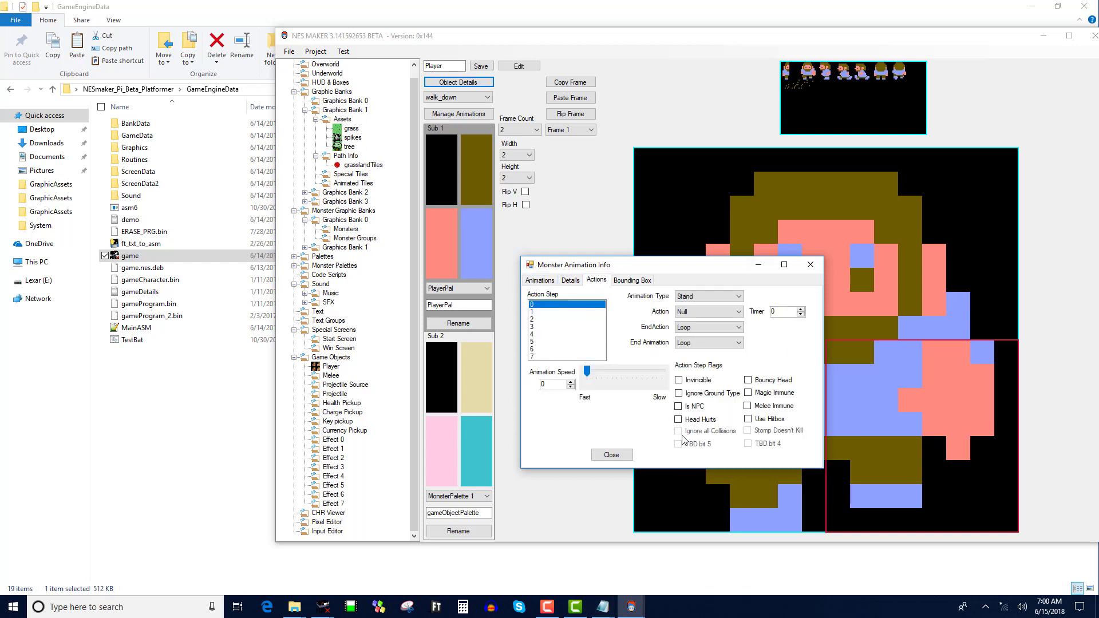
left_click(554, 312)
left_click(555, 326)
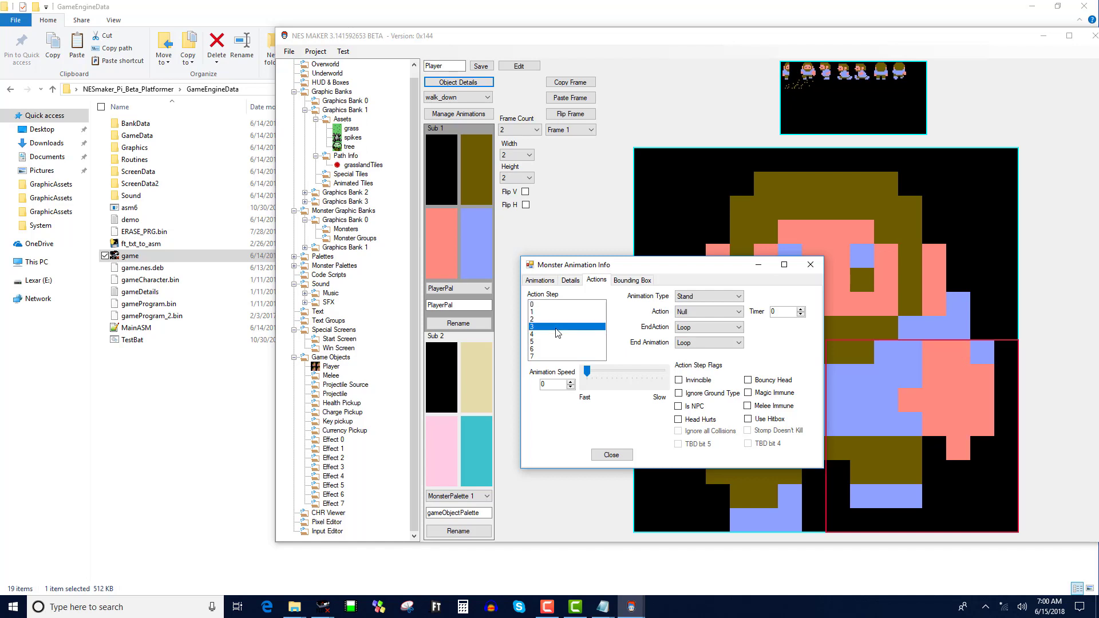
left_click(557, 312)
left_click(556, 308)
left_click(540, 313)
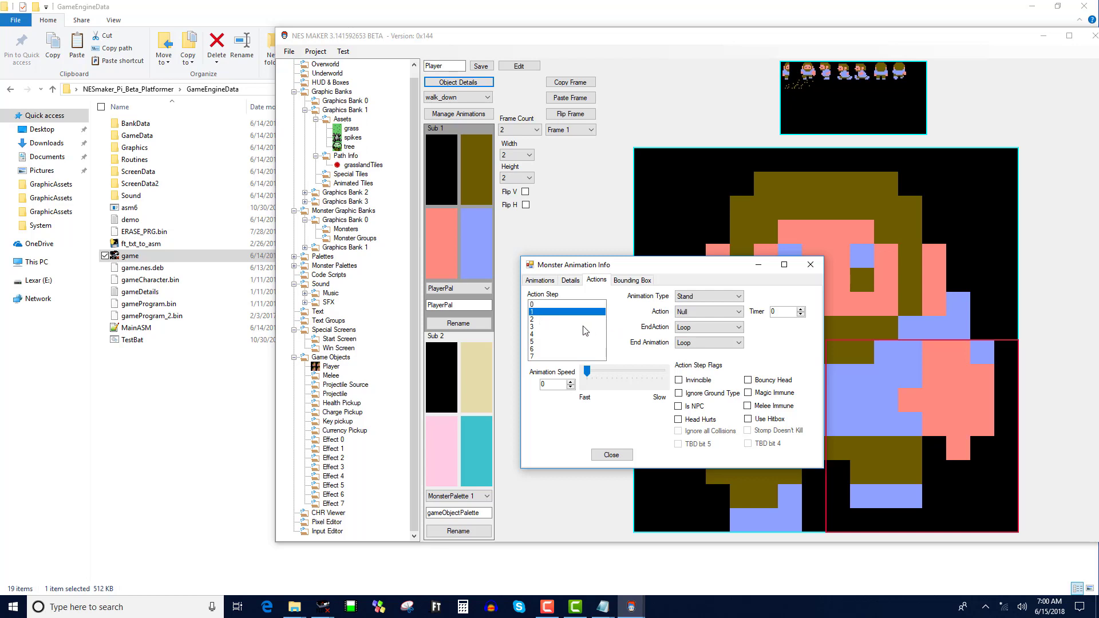
left_click(552, 320)
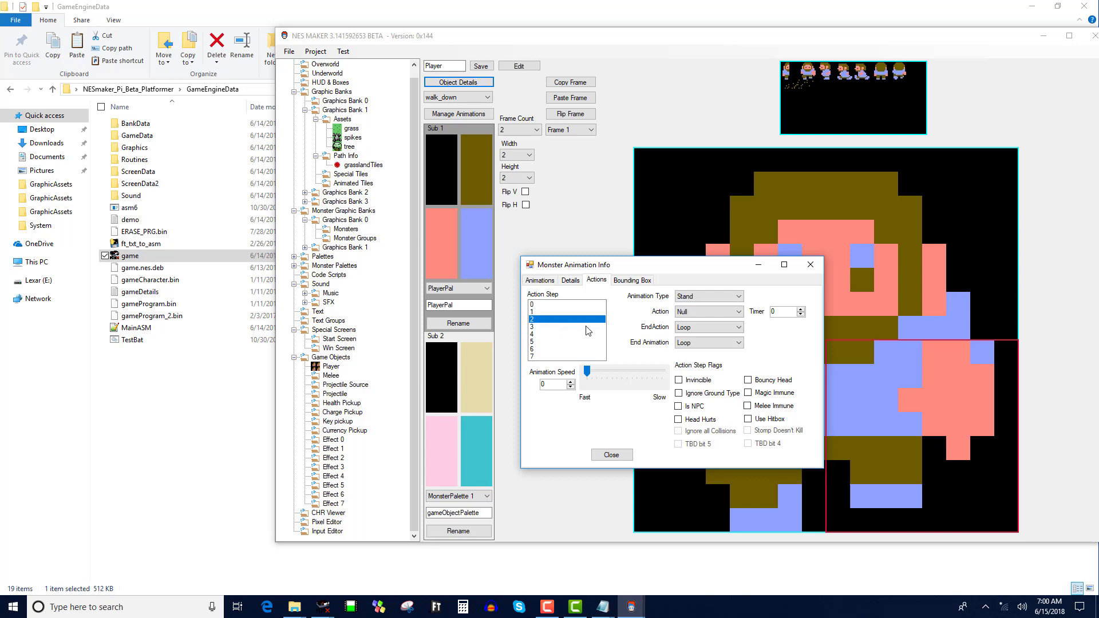
left_click(564, 326)
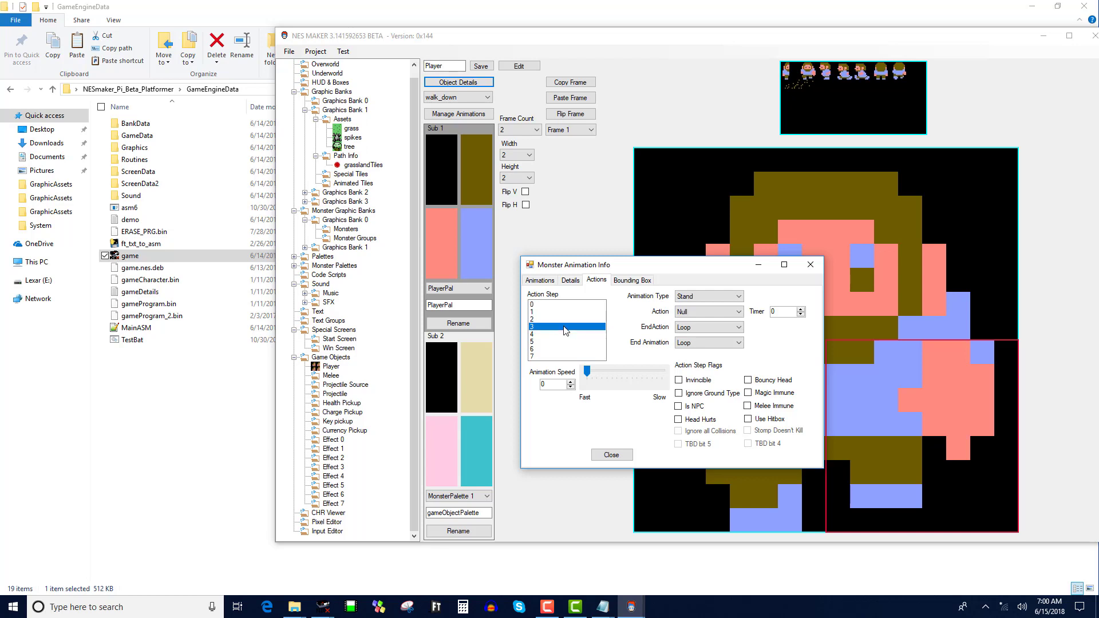
- Set action step 1 to the Walk animation type with animation speed 4
left_click(584, 305)
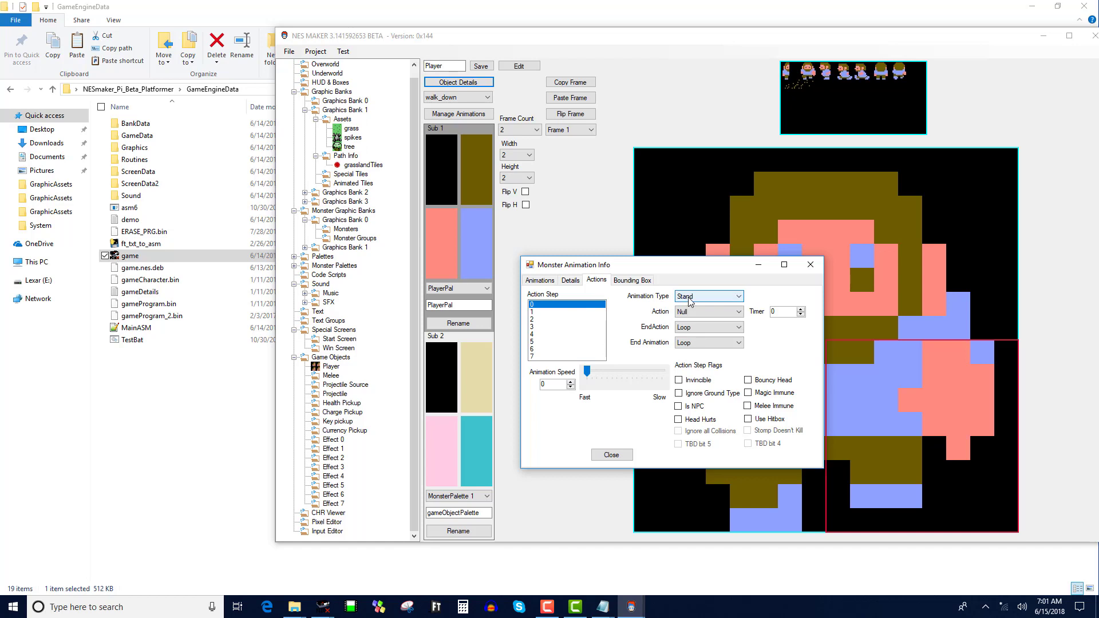
left_click(543, 312)
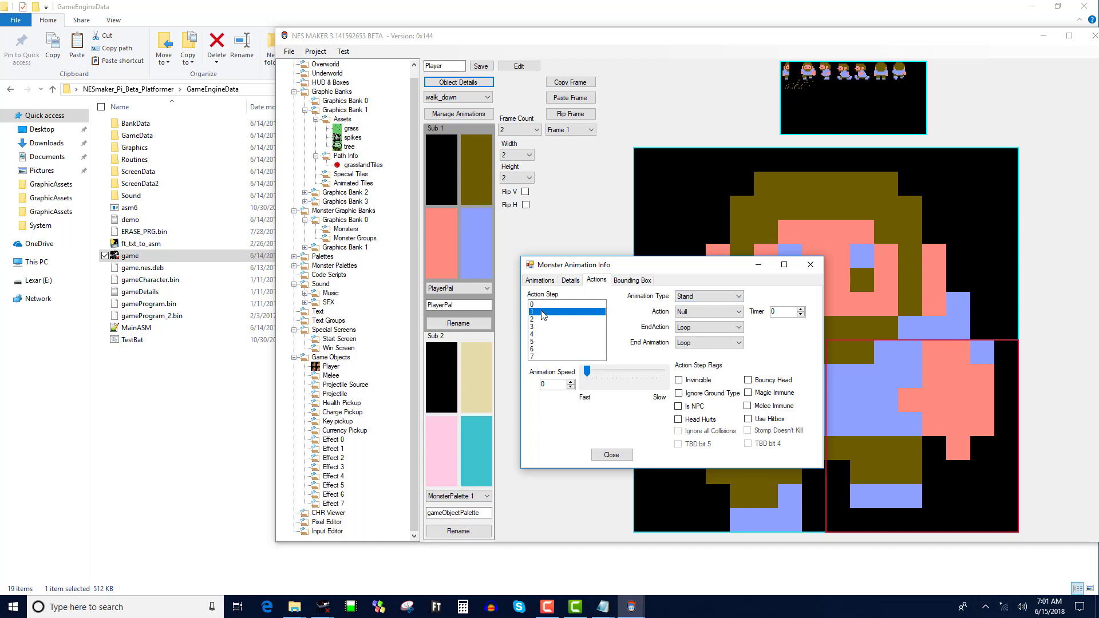
left_click(695, 295)
left_click(699, 313)
left_click_drag(587, 372, 609, 371)
- Draw the Player's hitbox over the sprite's lower half: Left 2, Top 8, Width 12, Height 8
left_click(630, 280)
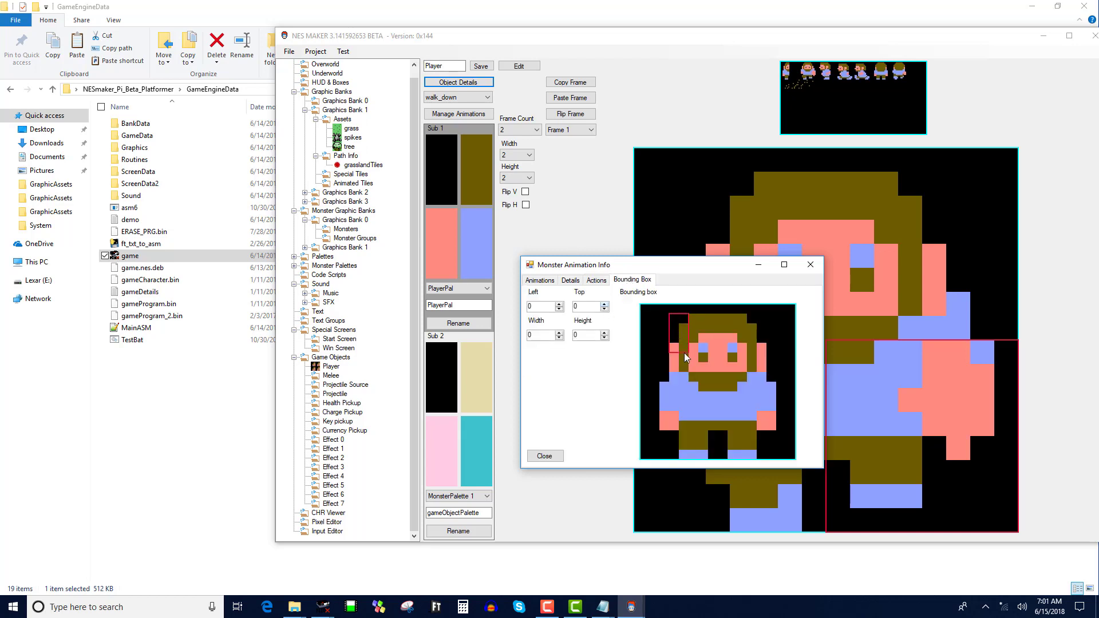
left_click_drag(685, 352, 763, 452)
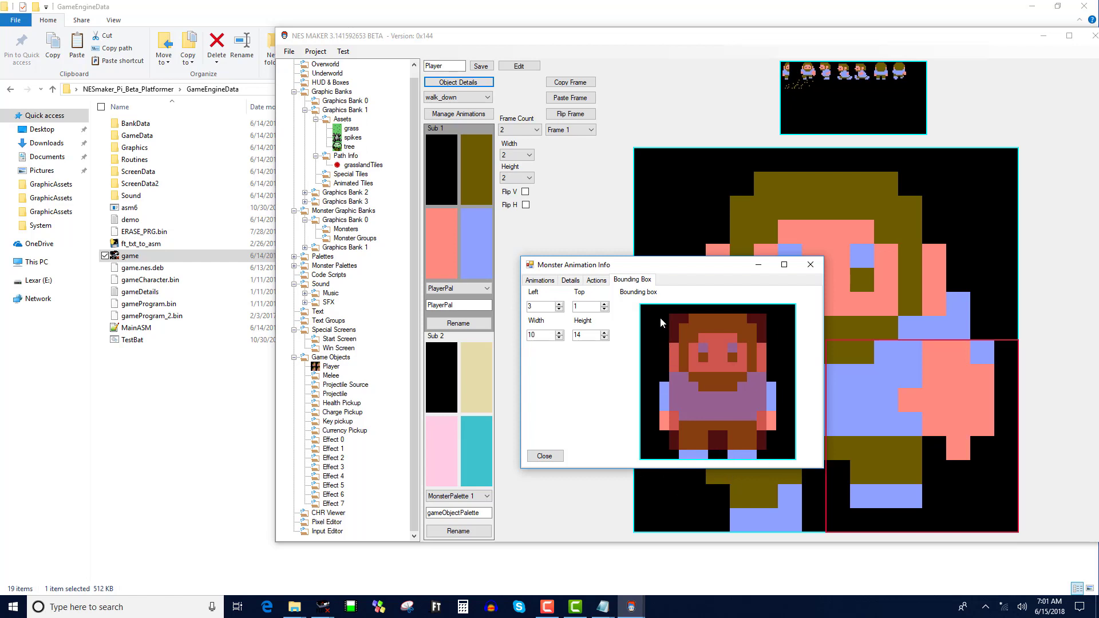
left_click_drag(661, 315, 770, 442)
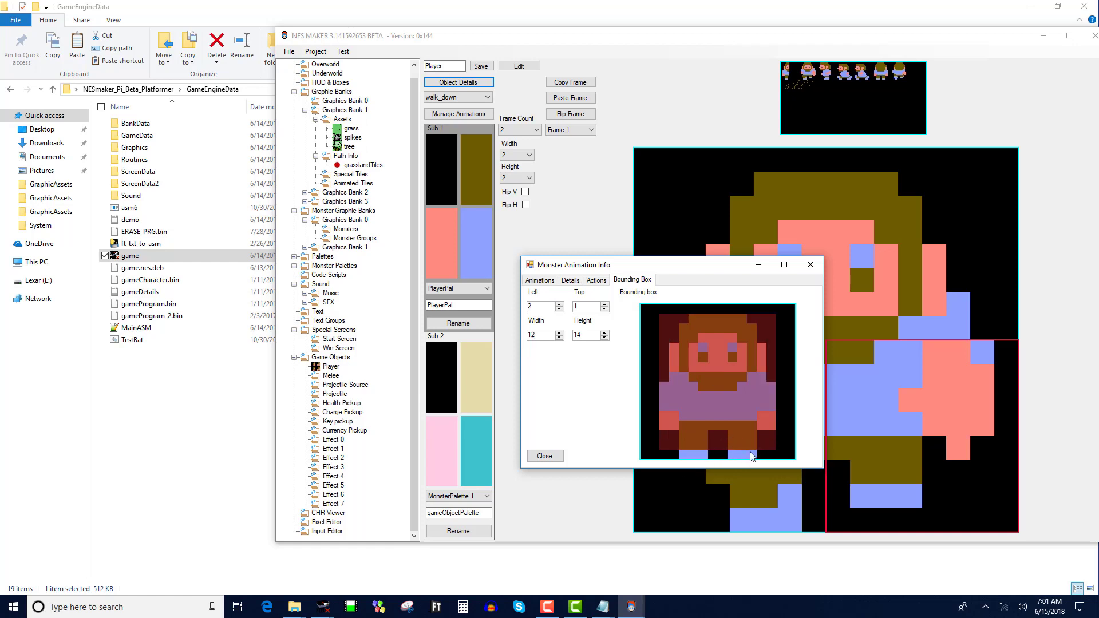
left_click_drag(666, 320, 779, 454)
left_click_drag(664, 389, 770, 457)
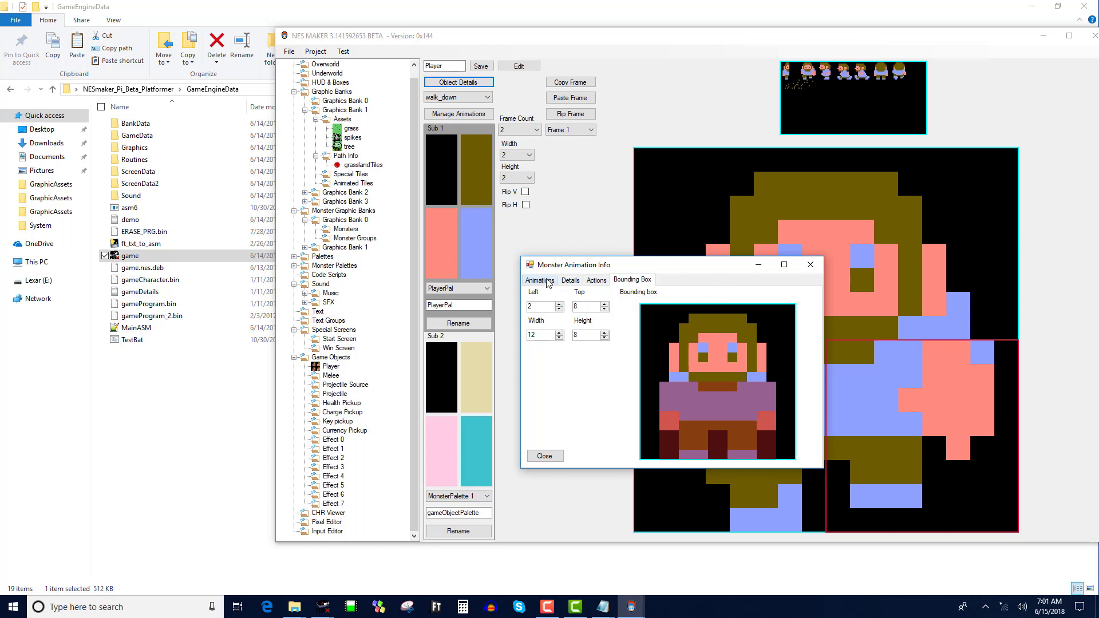
- In the Player's Details, set Health to 5 and tick the player and PERSISTENT flags
left_click(571, 281)
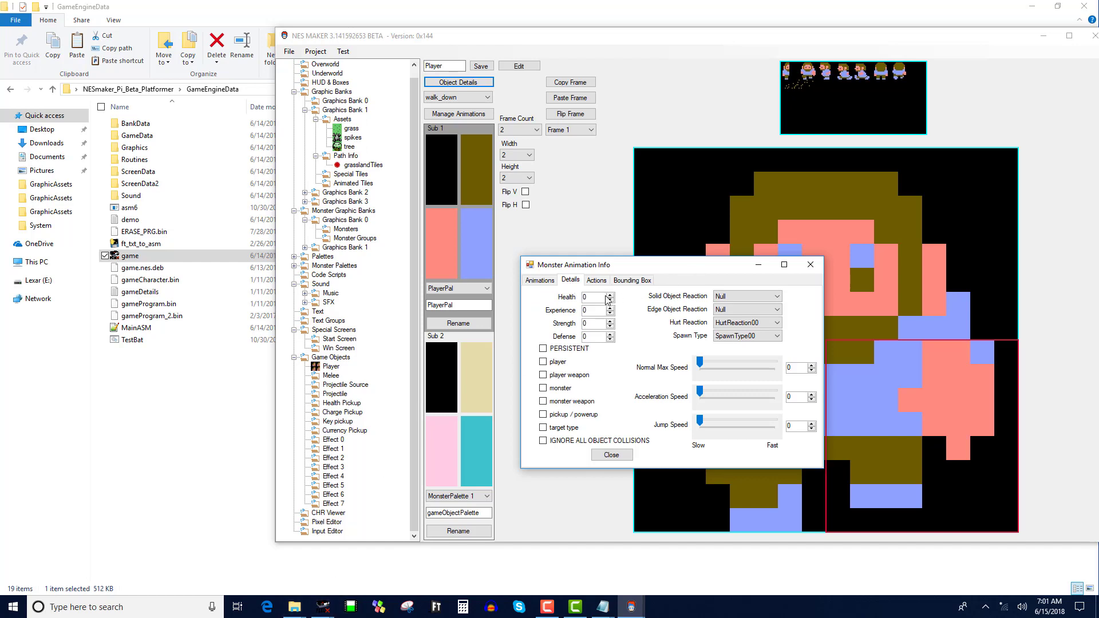
double_click(587, 297)
left_click(610, 295)
left_click(542, 363)
left_click(543, 349)
left_click_drag(599, 296, 555, 297)
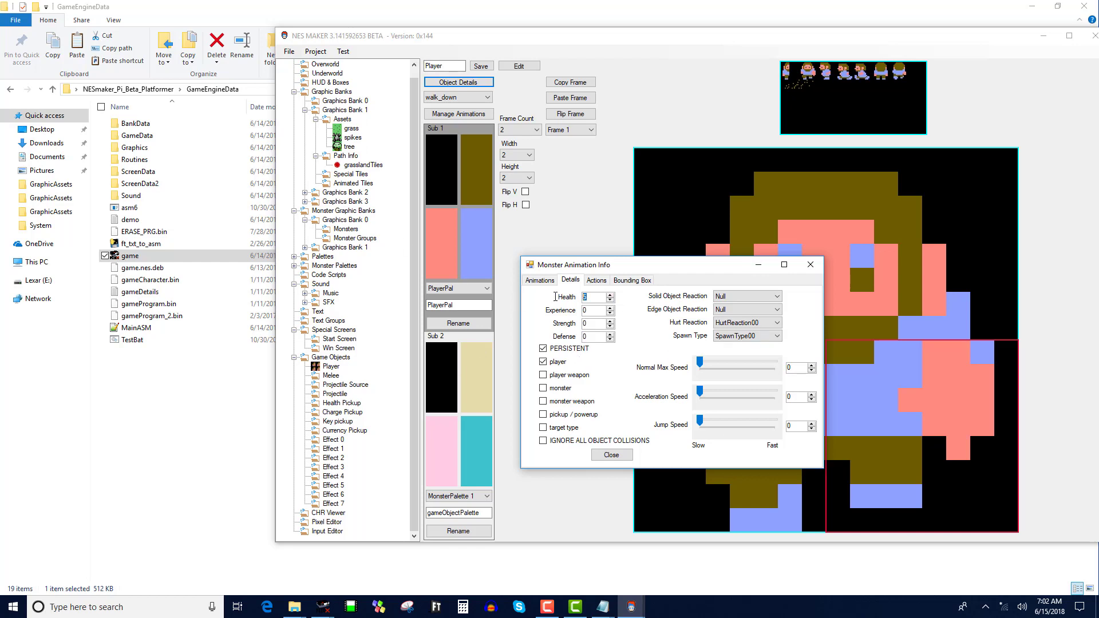
double_click(581, 310)
- Set the Player's Normal Max Speed slider to 80 and Acceleration Speed to 97
left_click_drag(699, 363, 747, 367)
mouse_move(702, 395)
left_mouse_down()
mouse_move(771, 395)
mouse_move(700, 393)
mouse_move(727, 365)
mouse_move(700, 366)
mouse_move(780, 370)
mouse_move(718, 379)
mouse_move(714, 365)
mouse_move(705, 394)
left_mouse_up()
left_click(701, 393)
left_click_drag(708, 393, 772, 384)
mouse_move(774, 390)
left_mouse_down()
mouse_move(727, 391)
mouse_move(760, 400)
left_mouse_up()
left_click_drag(760, 392, 729, 407)
- Close the Monster Animation Info window and save the Player game object
left_click(611, 456)
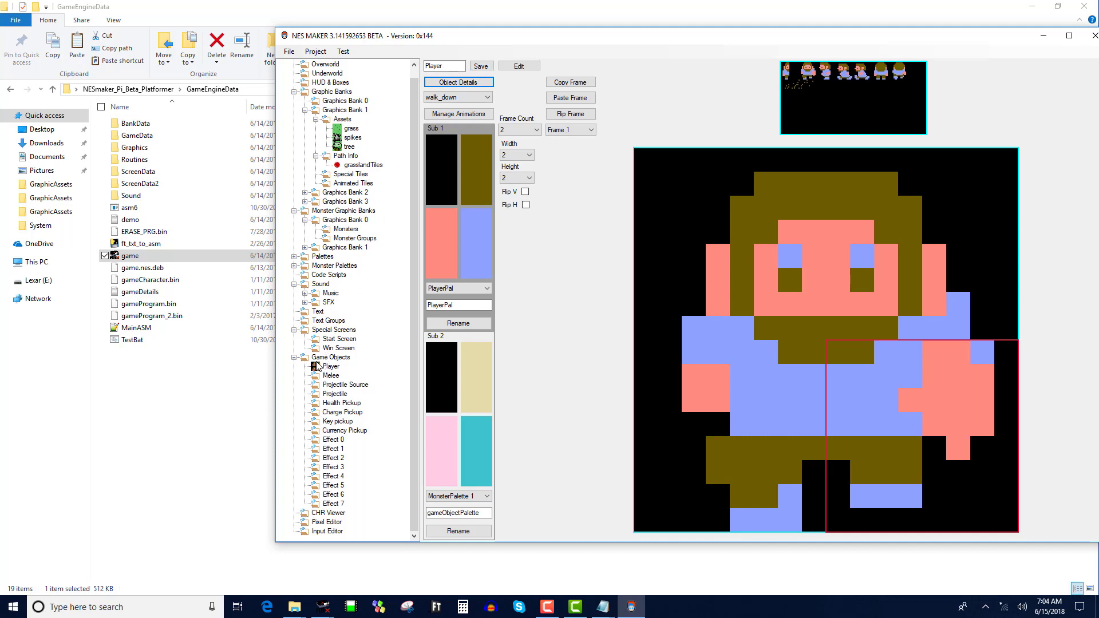
left_click(481, 67)
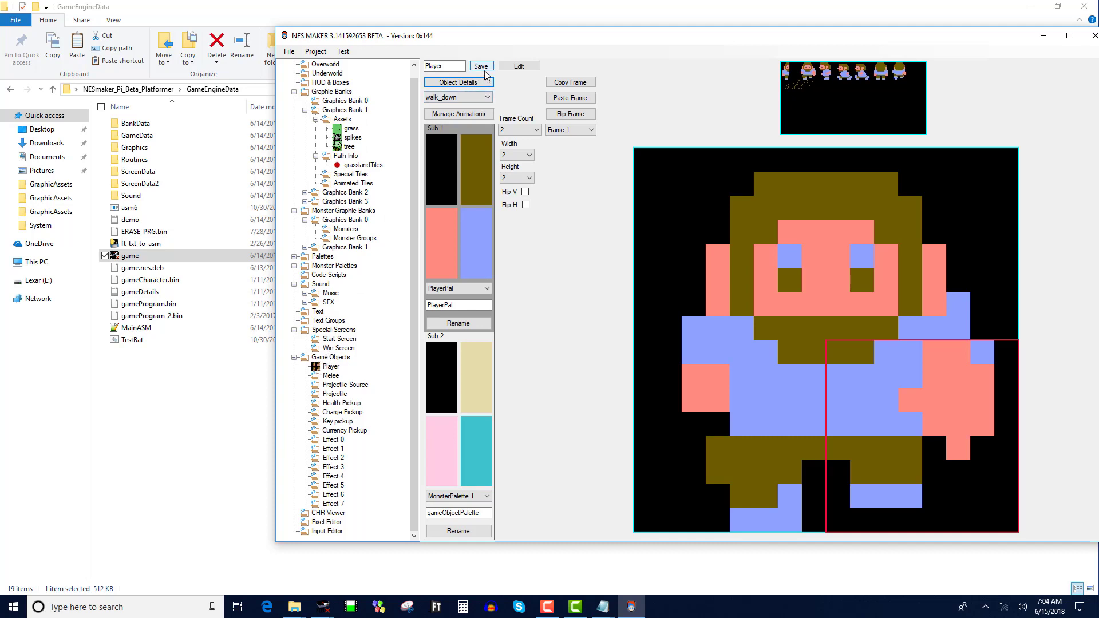